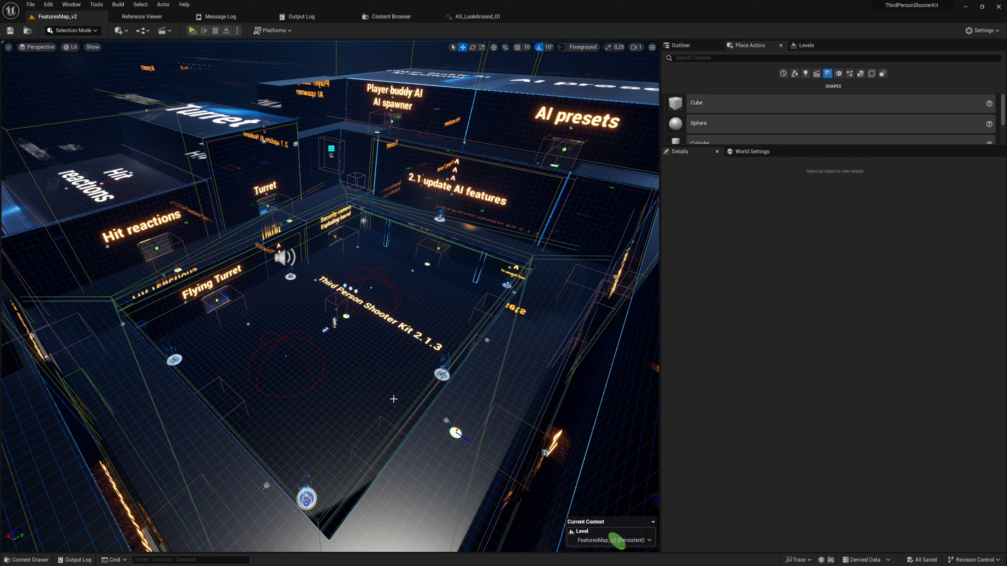
# Examine the path nodes in the features map's patrol area, comparing their next-node and animation settings
pyautogui.moveTo(395, 372)
pyautogui.mouseDown(button='right')
pyautogui.moveTo(386, 363)
pyautogui.moveTo(434, 357)
pyautogui.moveTo(401, 359)
pyautogui.moveTo(475, 365)
pyautogui.moveTo(377, 359)
pyautogui.moveTo(444, 359)
pyautogui.moveTo(391, 353)
pyautogui.mouseUp(button='right')
pyautogui.press('w')
pyautogui.click(414, 394)
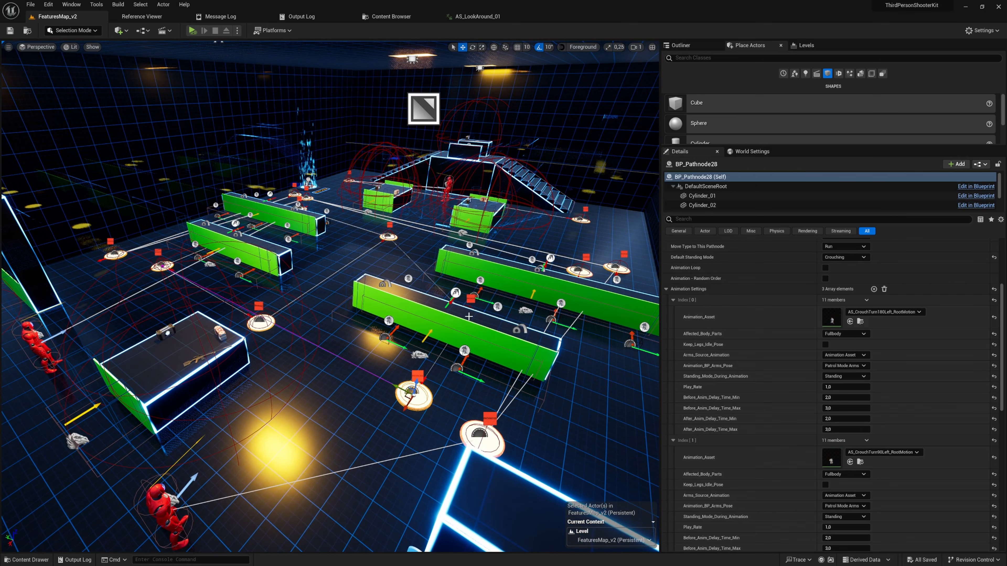
pyautogui.moveTo(511, 309); pyautogui.dragTo(423, 317, button='right')
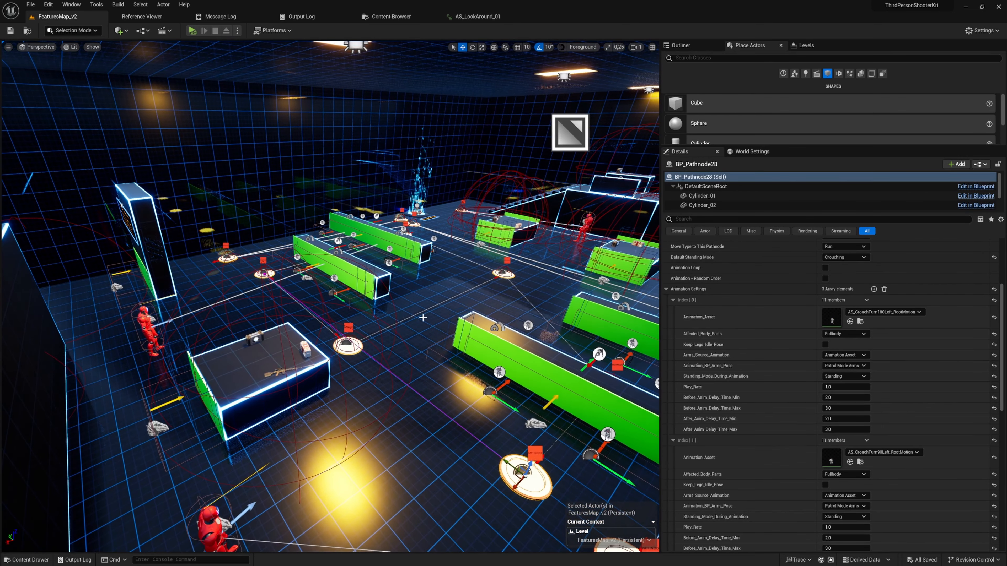
pyautogui.click(354, 346)
pyautogui.scroll(3, 684, 363)
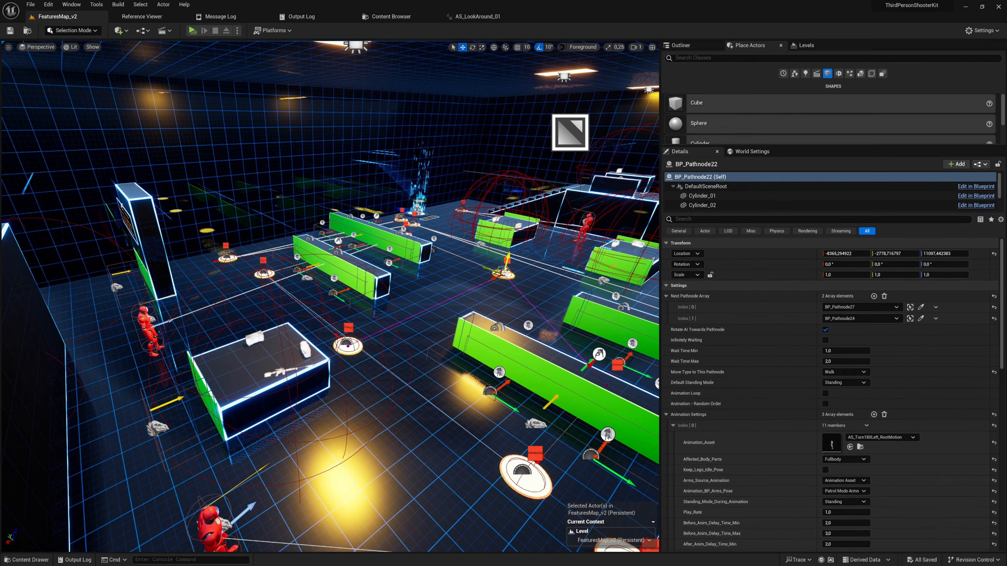
pyautogui.click(518, 322)
pyautogui.press('f')
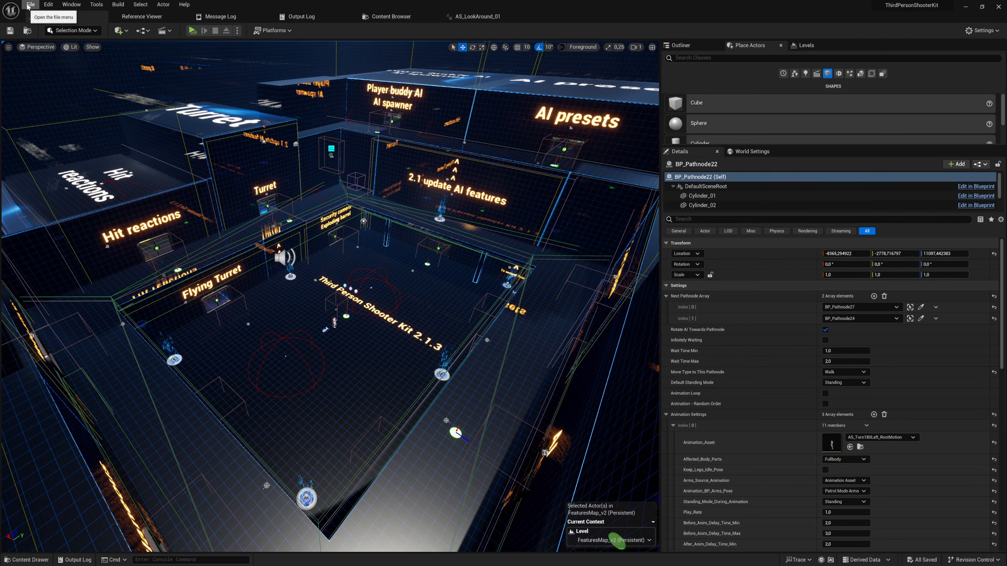
# Create a new level from the Basic template
pyautogui.click(29, 4)
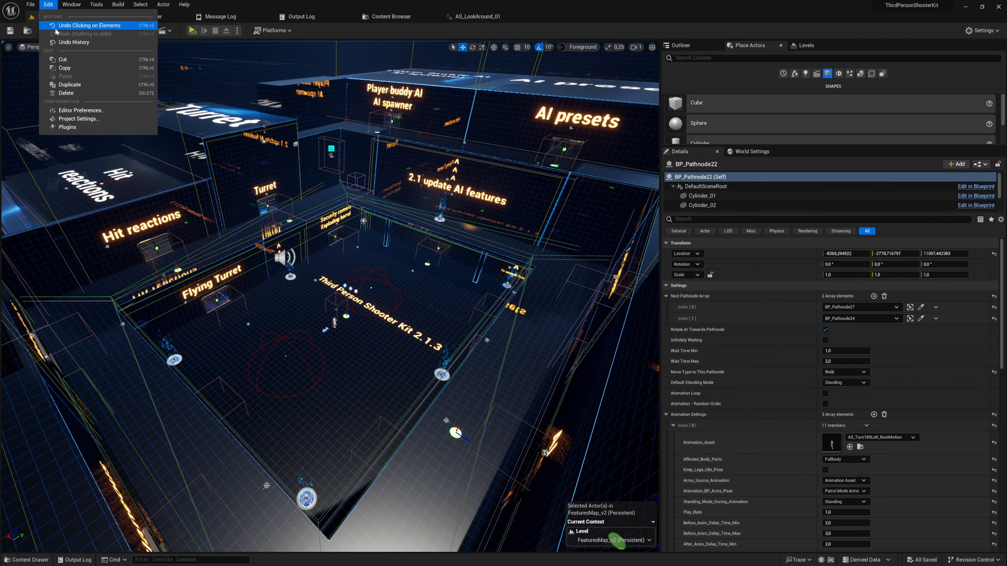
pyautogui.click(45, 25)
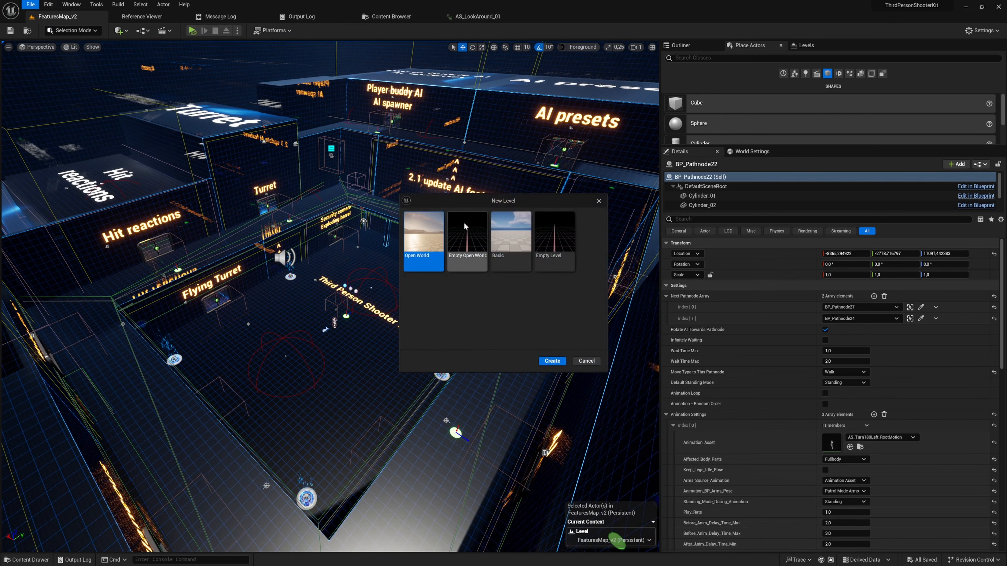
pyautogui.press('Escape')
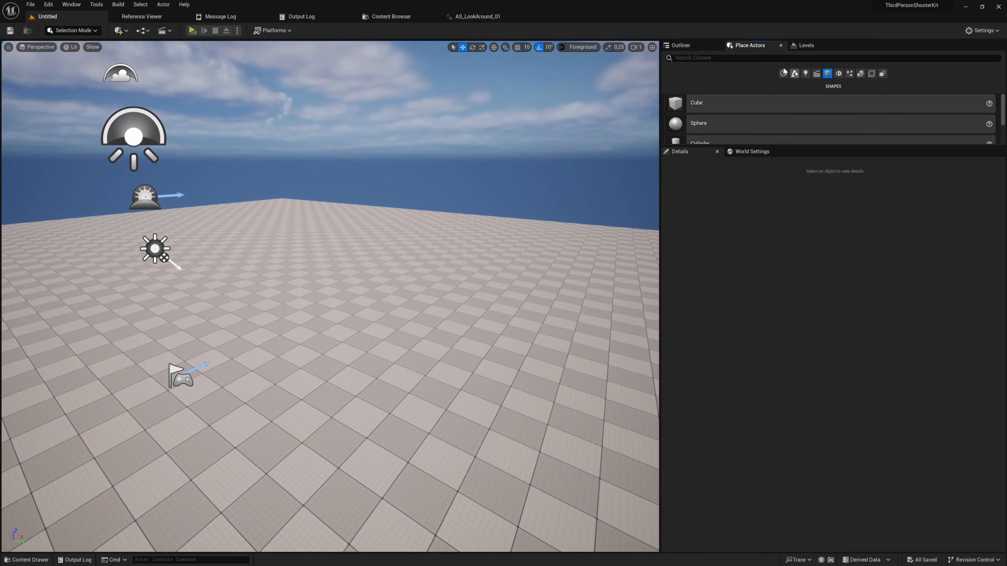
# Find and place a Nav Mesh Bounds Volume on the floor, scaling it to about 29.45 in X and Y
pyautogui.write('v')
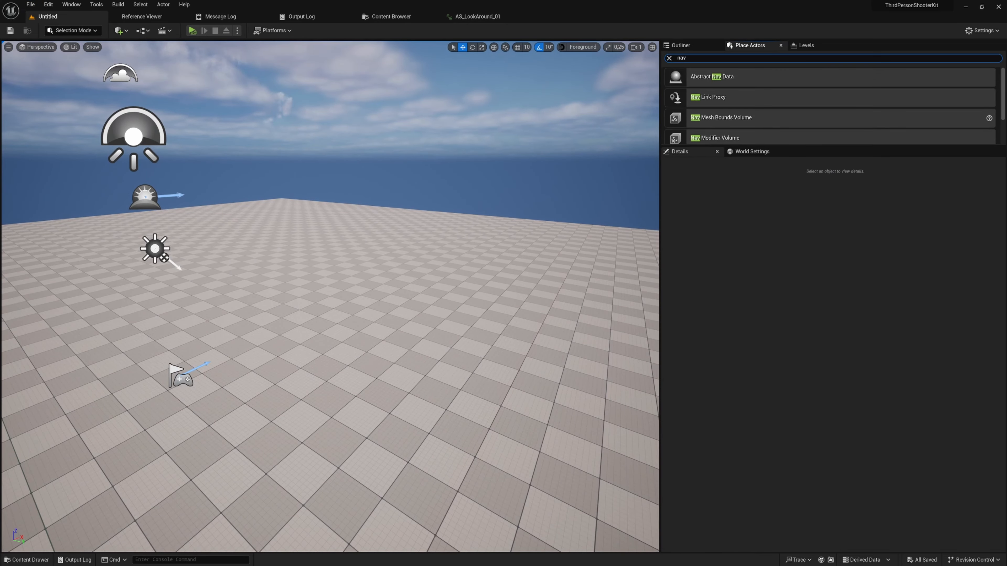
pyautogui.moveTo(722, 118); pyautogui.dragTo(314, 351)
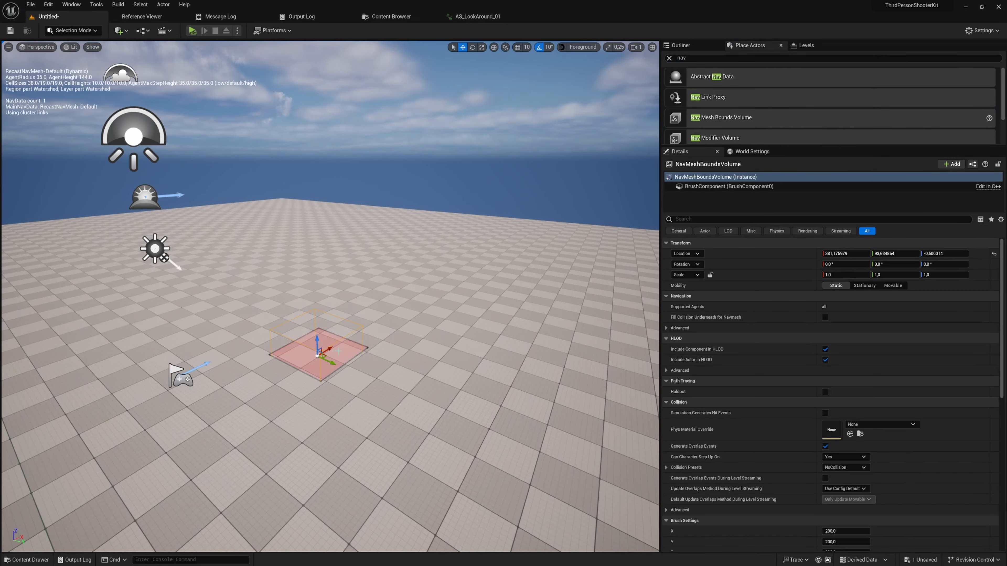
pyautogui.moveTo(314, 351); pyautogui.dragTo(314, 380, button='right')
pyautogui.moveTo(338, 323); pyautogui.dragTo(378, 324, button='right')
pyautogui.press('r')
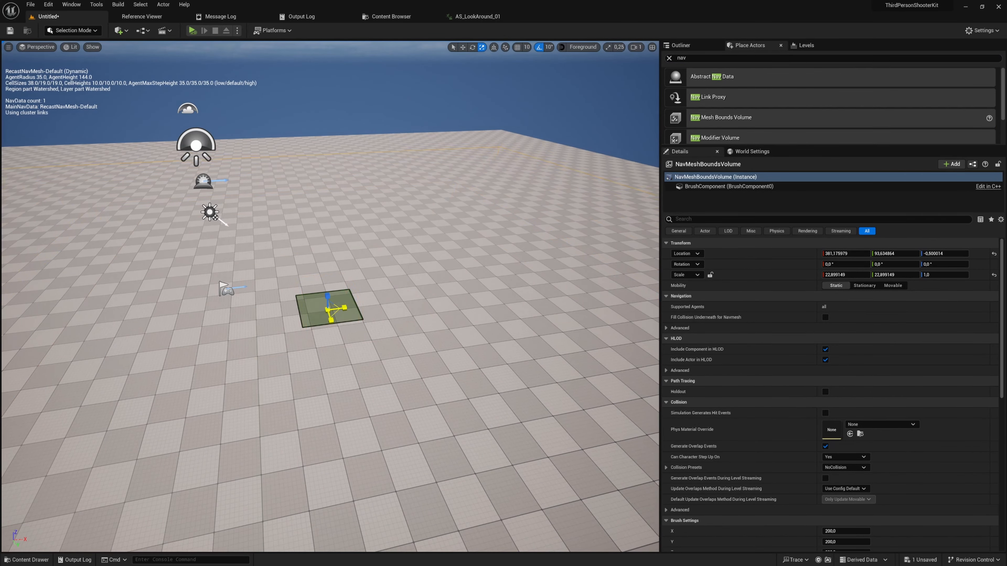
pyautogui.moveTo(378, 323)
pyautogui.mouseDown(button='right')
pyautogui.moveTo(410, 313)
pyautogui.moveTo(394, 324)
pyautogui.mouseUp(button='right')
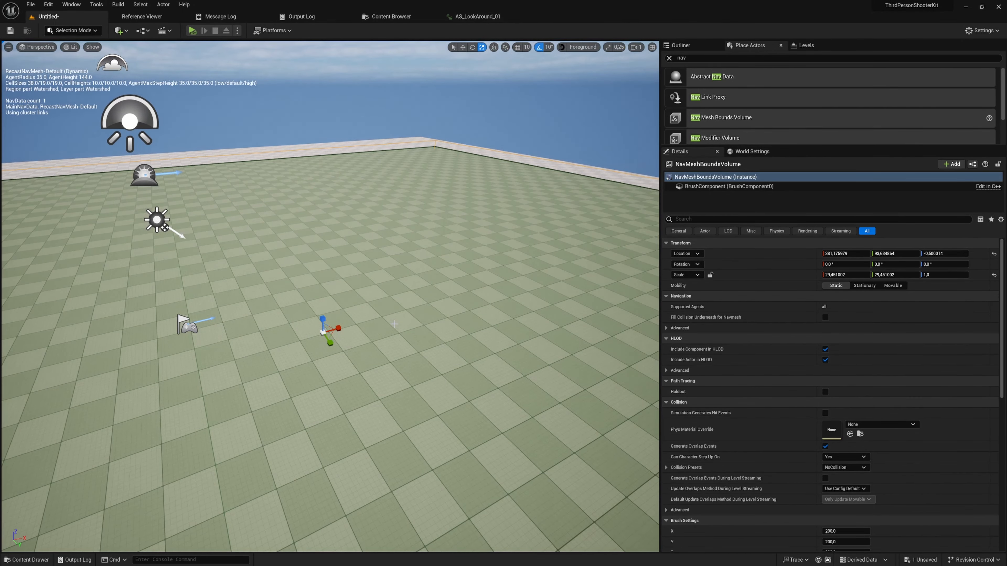
# Toggle the navigation mesh display to check its coverage of the floor, leaving it hidden and the volume deselected
pyautogui.press('p')
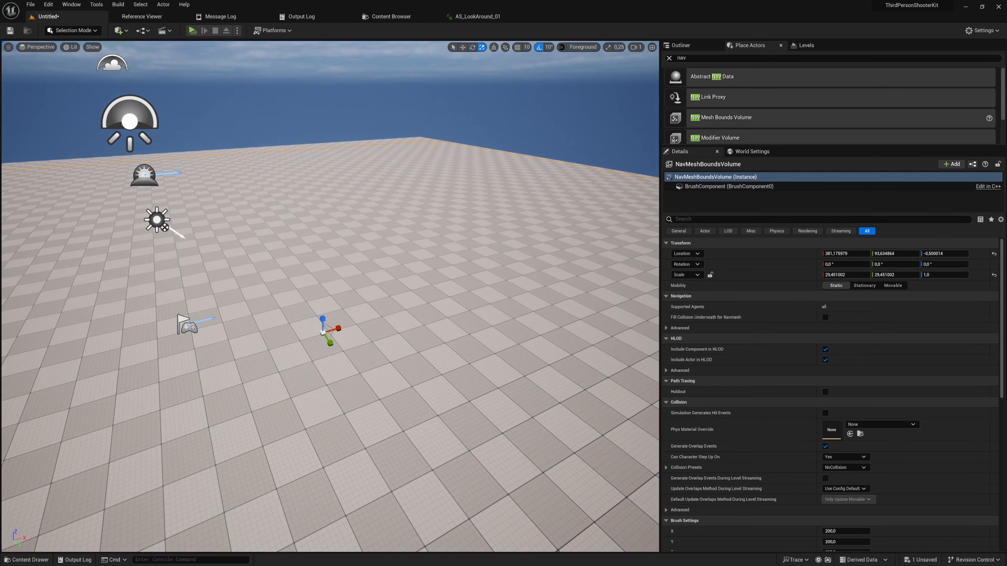
pyautogui.press('p')
pyautogui.press('p')
pyautogui.moveTo(395, 323); pyautogui.dragTo(381, 332, button='right')
pyautogui.press('Escape')
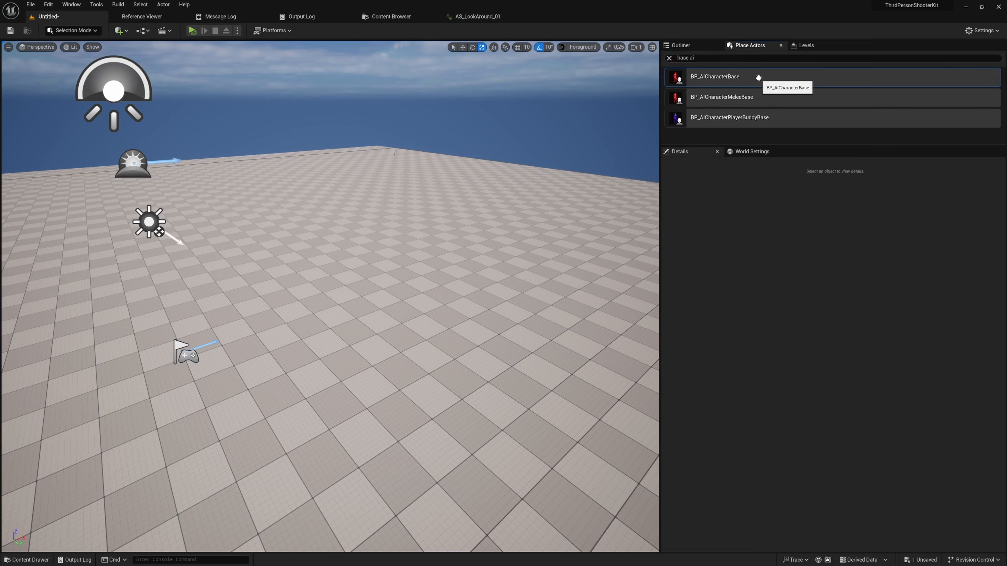
# Place a BP_AICharacterBase on the floor near the player start
pyautogui.moveTo(755, 84); pyautogui.dragTo(309, 334)
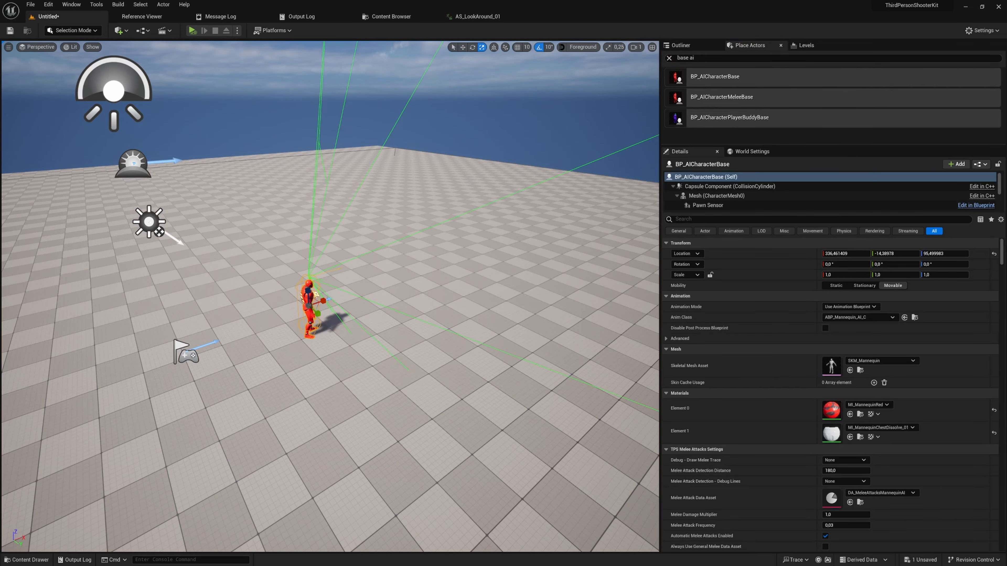
pyautogui.moveTo(310, 334); pyautogui.dragTo(329, 350, button='right')
pyautogui.press('Escape')
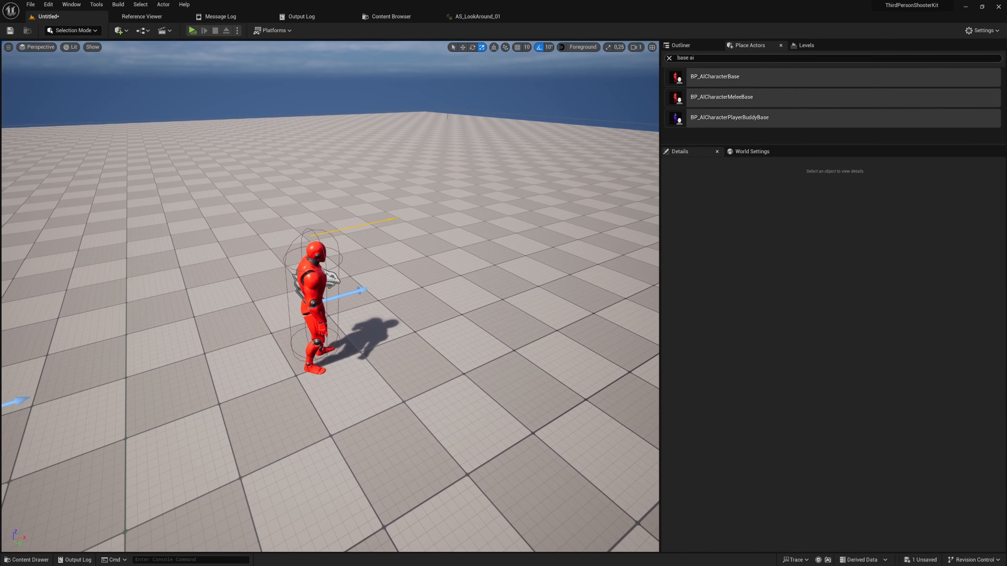
# Find the path node actor and place a BP_Pathnode on the floor a few metres in front of the AI character
pyautogui.click(737, 55)
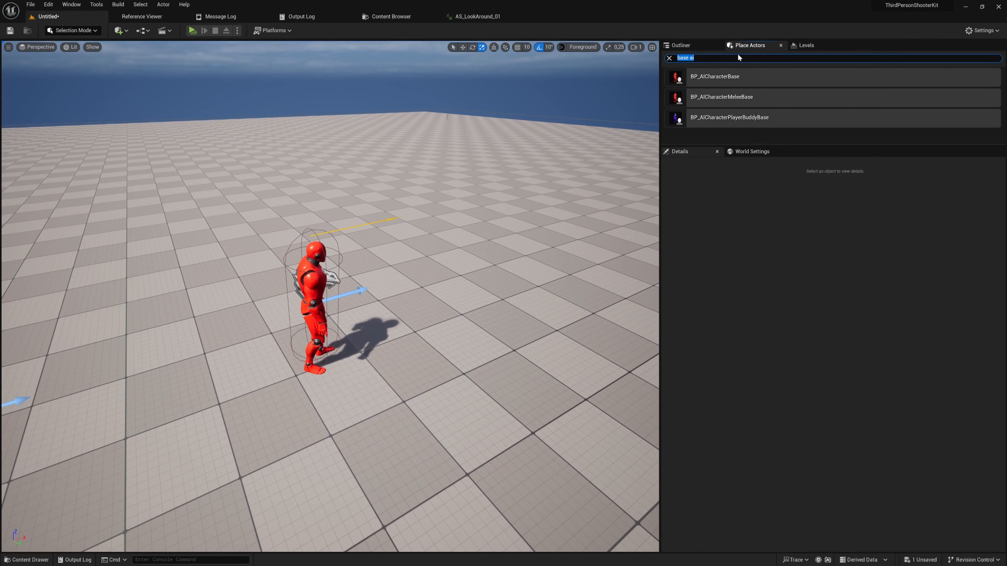
pyautogui.write('path')
pyautogui.moveTo(762, 77); pyautogui.dragTo(525, 286)
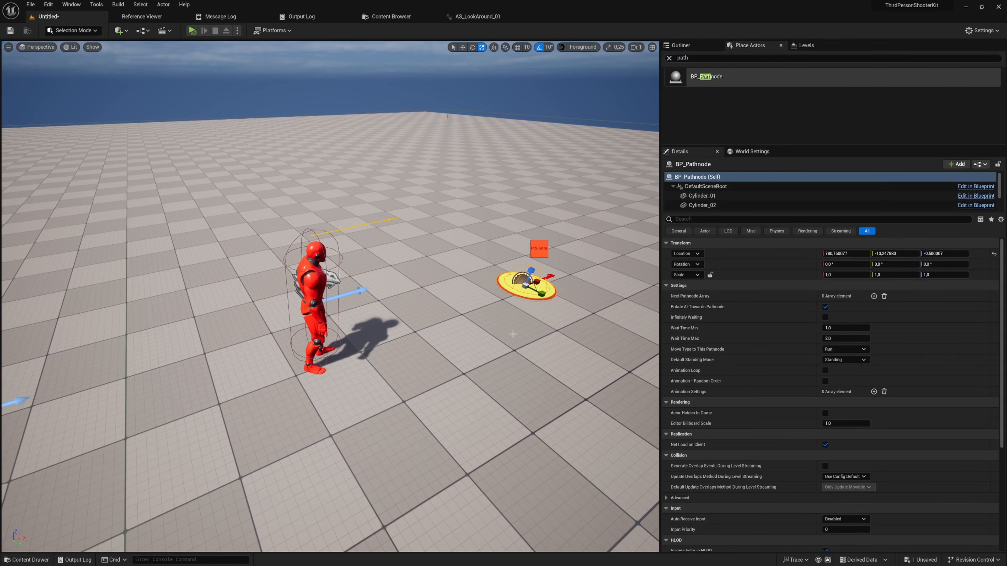
pyautogui.press('d')
pyautogui.moveTo(512, 334); pyautogui.dragTo(422, 302, button='right')
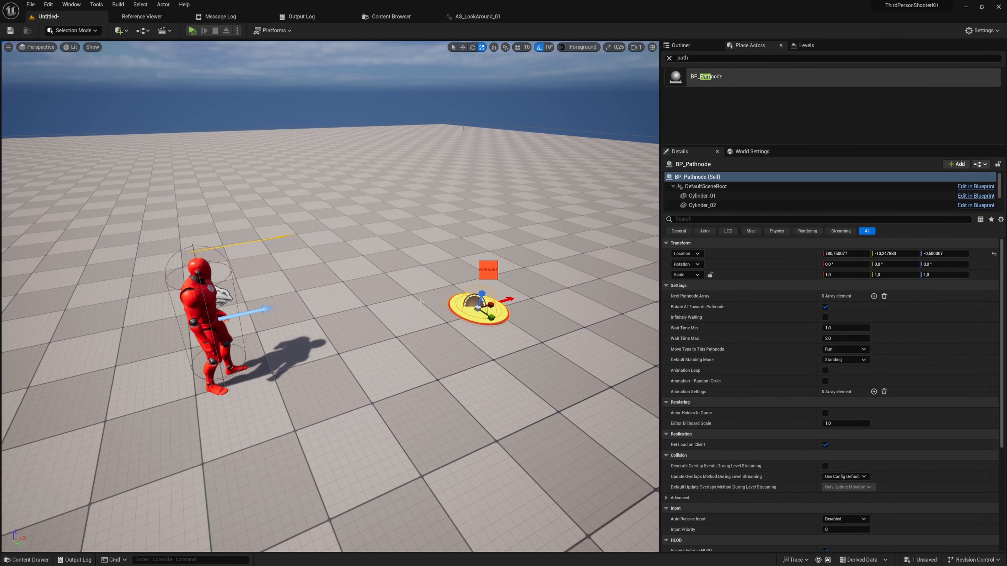
# Filter the AI character's properties by "path" and assign the placed BP_Pathnode as its Initial Patrol Pathnode
pyautogui.click(207, 291)
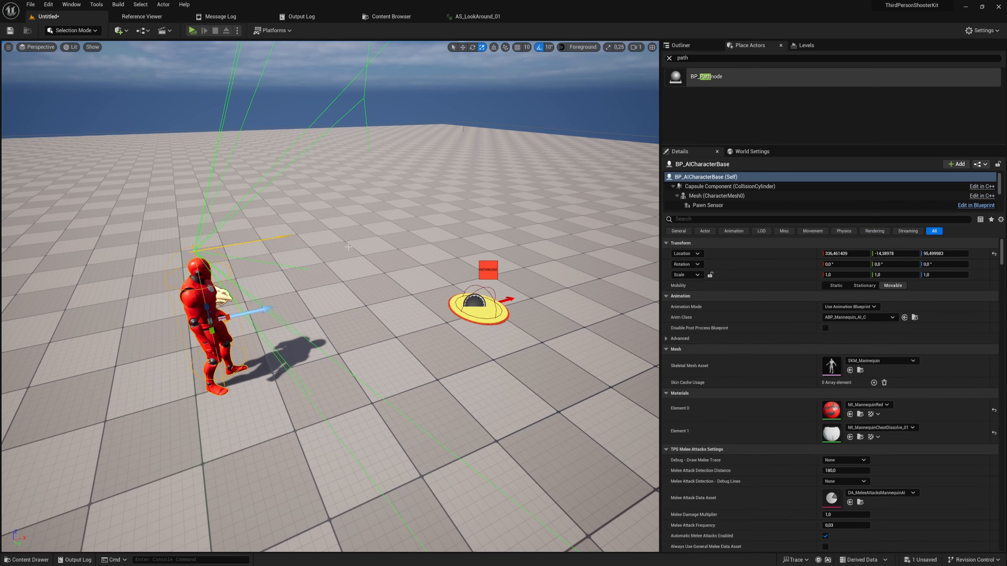
pyautogui.click(722, 218)
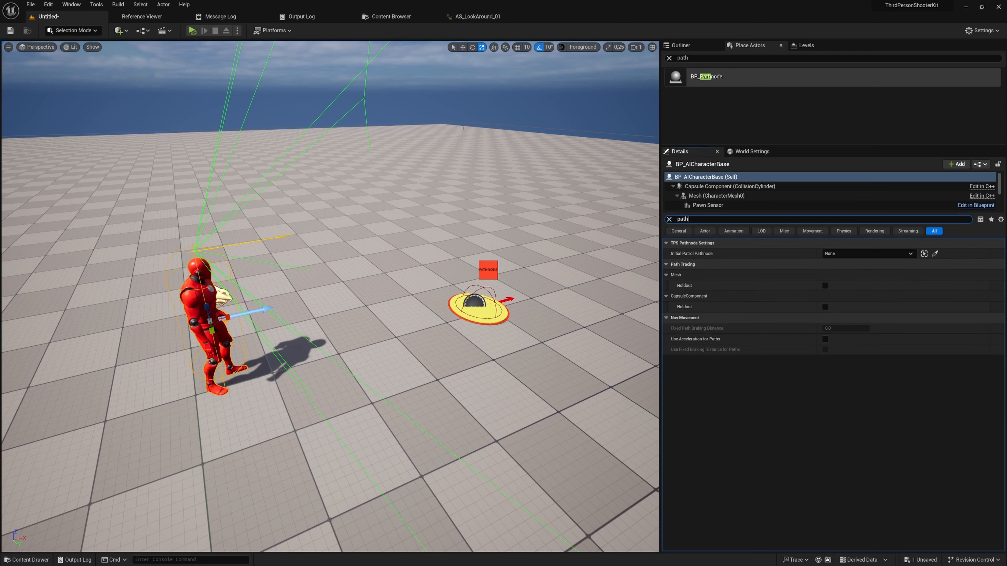
pyautogui.moveTo(693, 256)
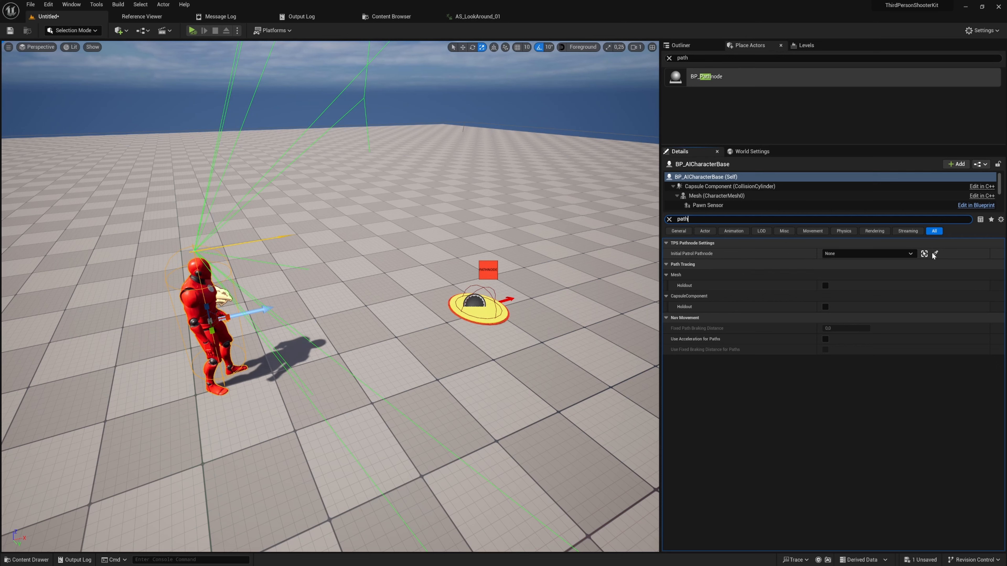
pyautogui.click(910, 253)
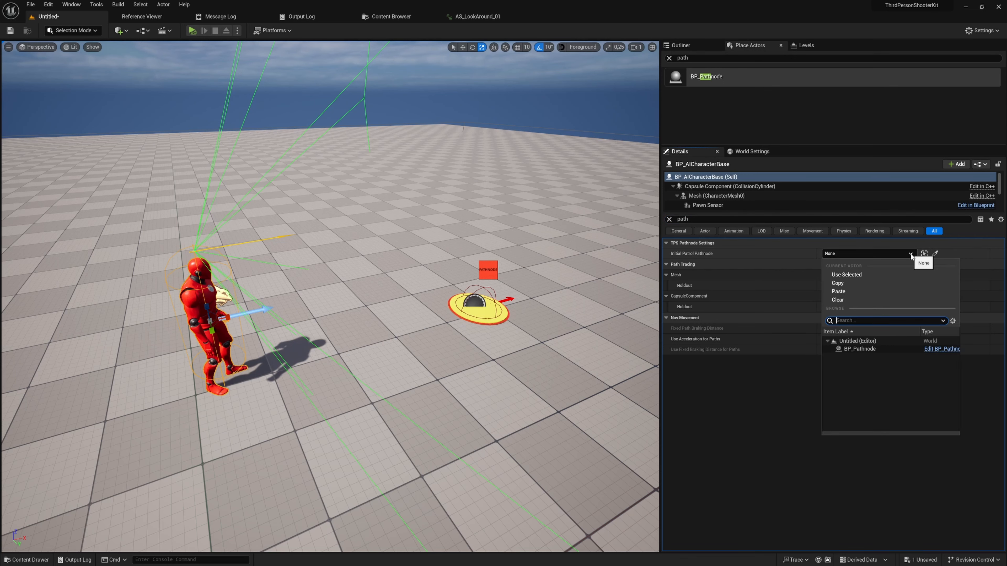
pyautogui.click(911, 254)
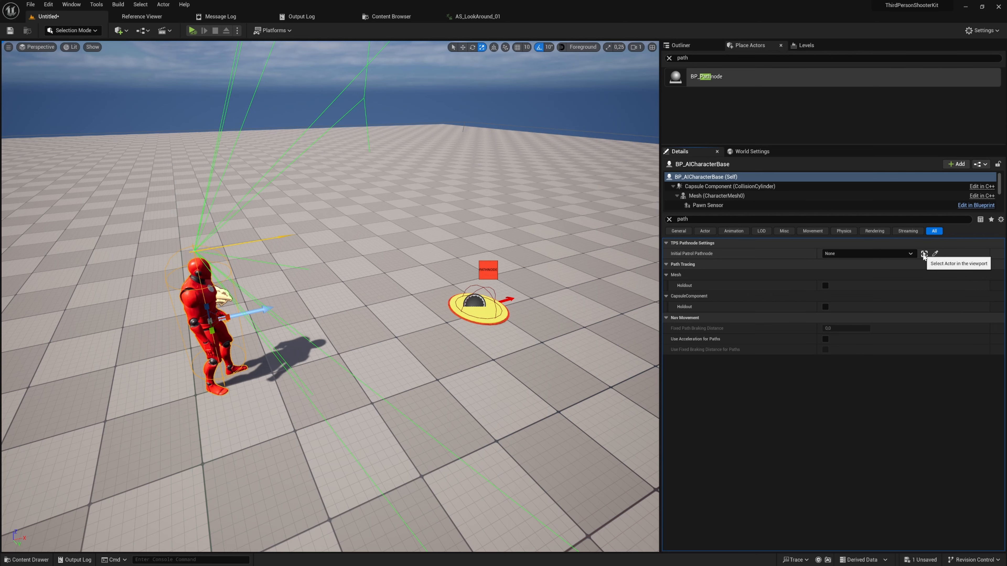
pyautogui.click(483, 316)
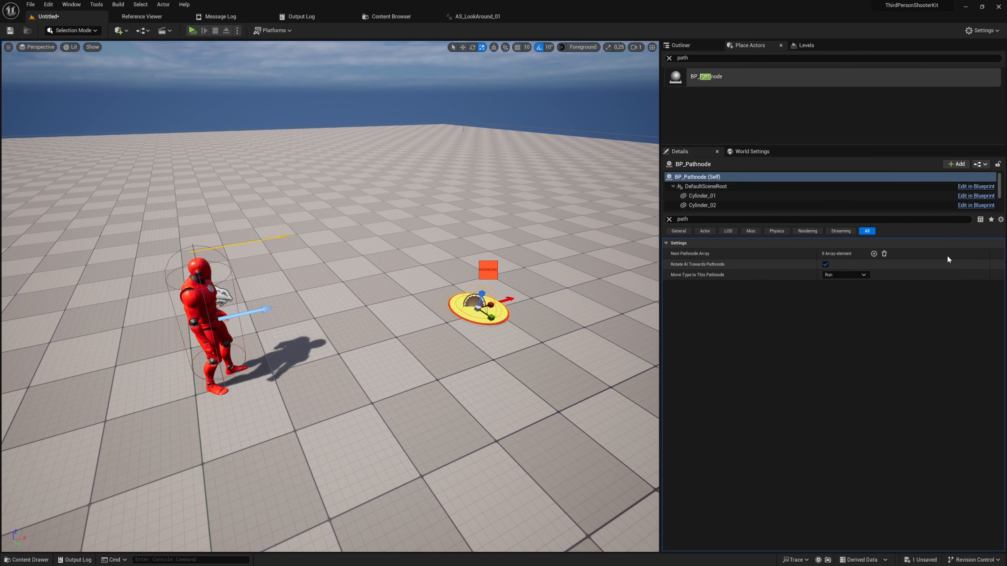
pyautogui.click(196, 296)
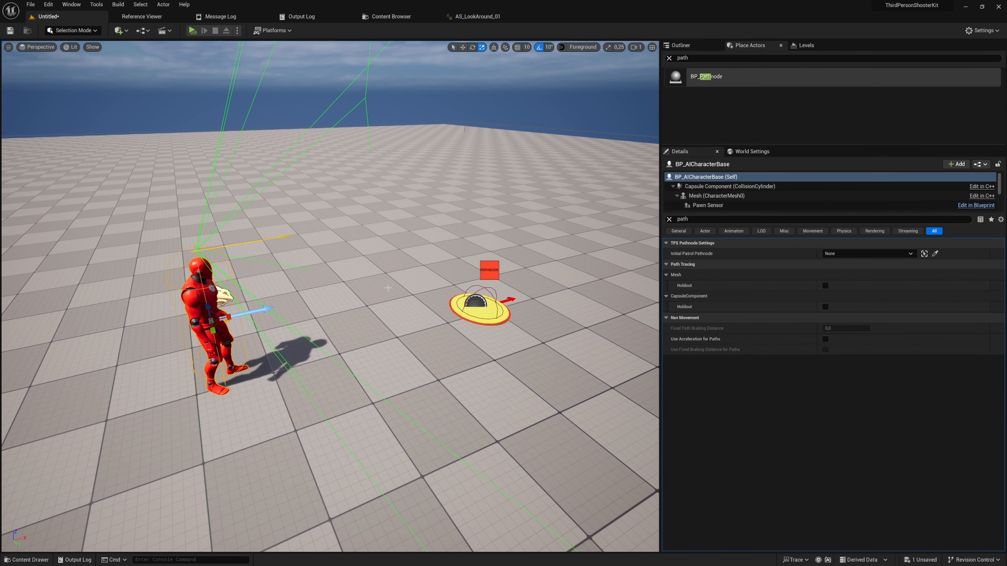
pyautogui.click(935, 253)
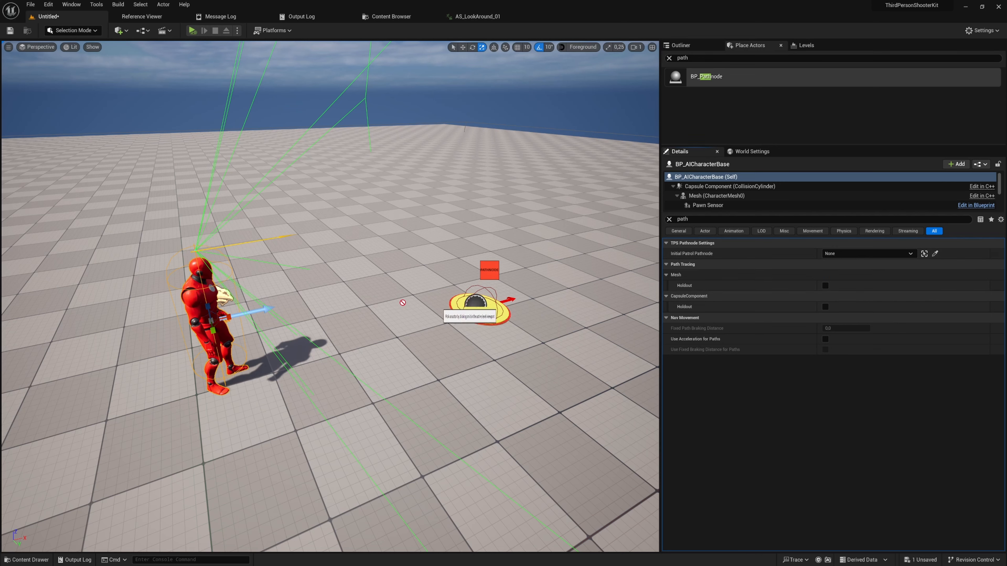
pyautogui.click(488, 310)
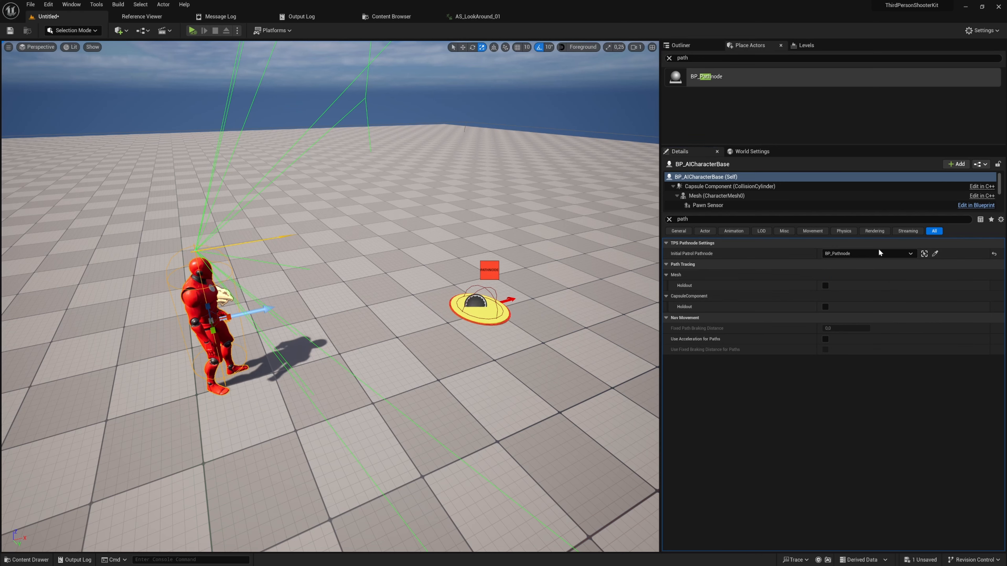
# Select the assigned path node through the character's reference, show its unfiltered properties and examine the link to the character
pyautogui.click(923, 252)
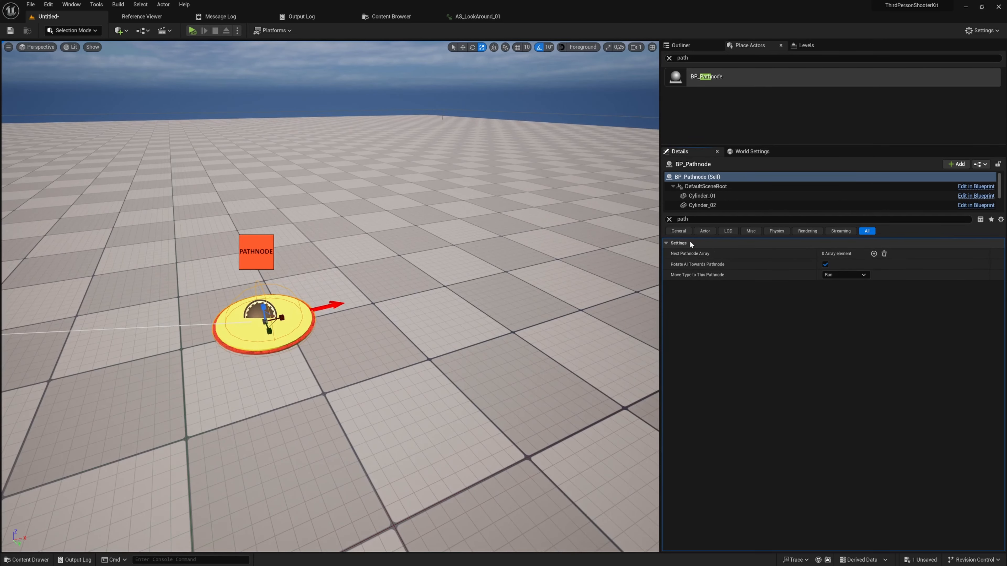
pyautogui.click(668, 219)
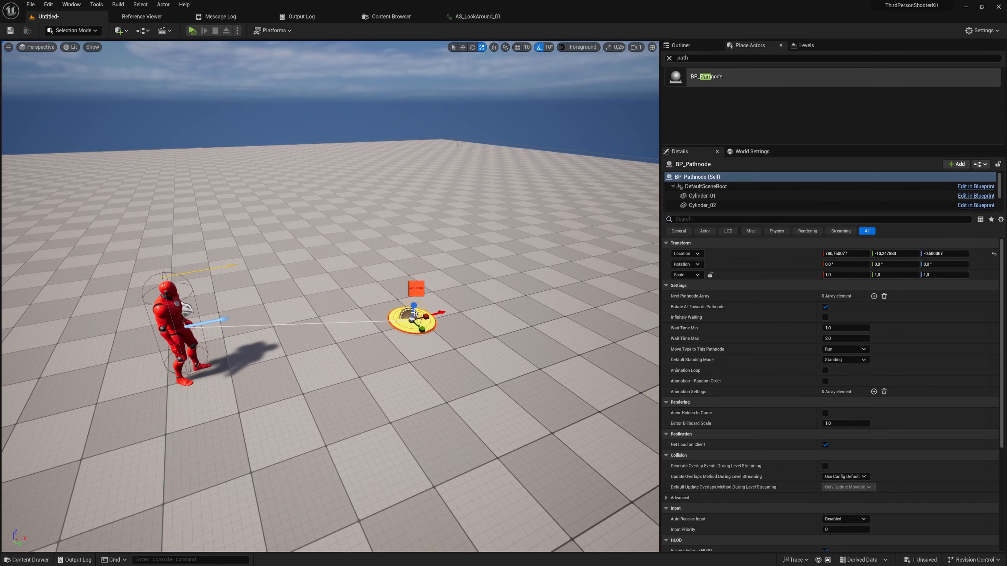
pyautogui.moveTo(415, 313); pyautogui.dragTo(391, 327, button='right')
pyautogui.press('w')
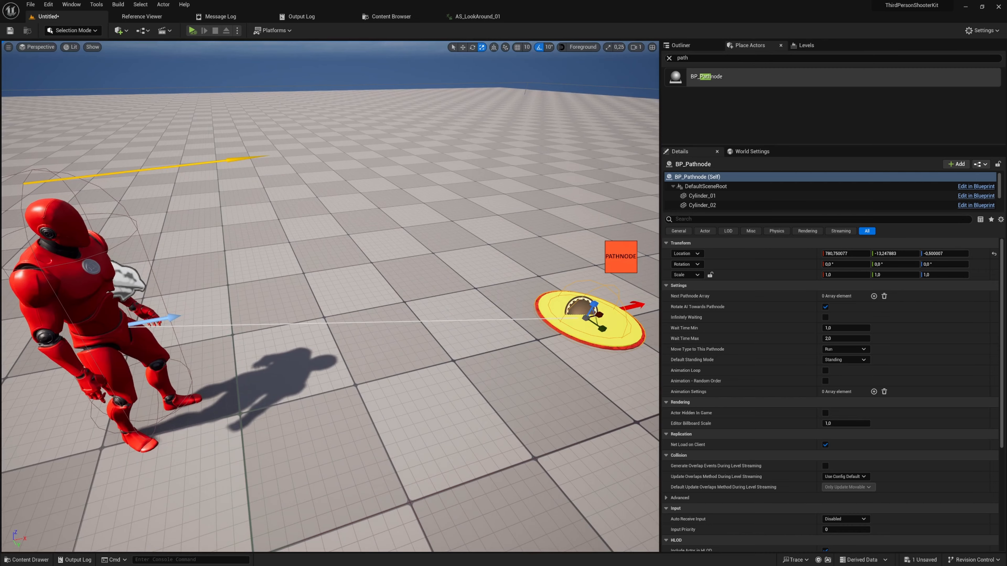
pyautogui.press('s')
pyautogui.moveTo(443, 307); pyautogui.dragTo(443, 307, button='right')
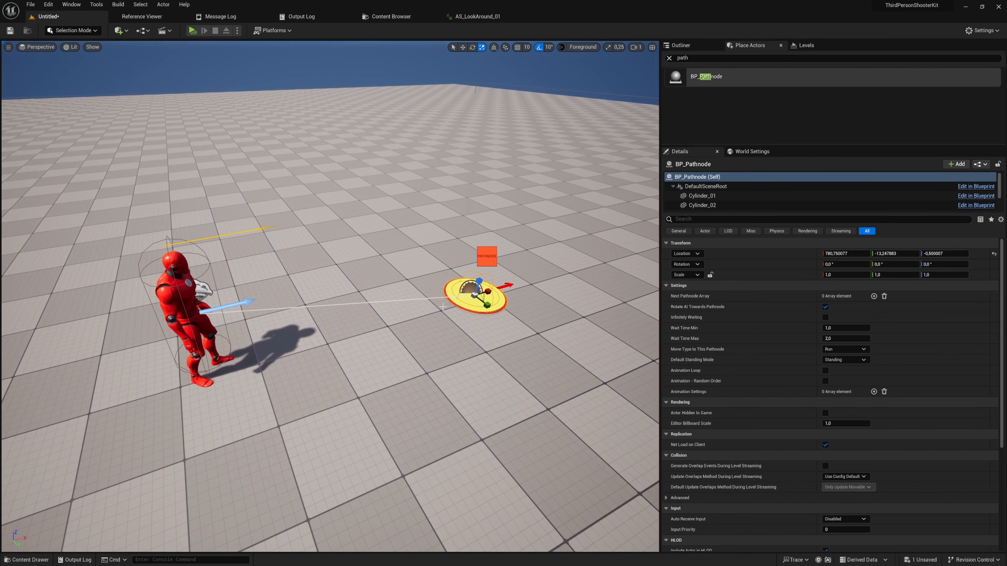
# Deselect the path node and run the level in Simulate mode to watch the AI character move to it
pyautogui.click(443, 307)
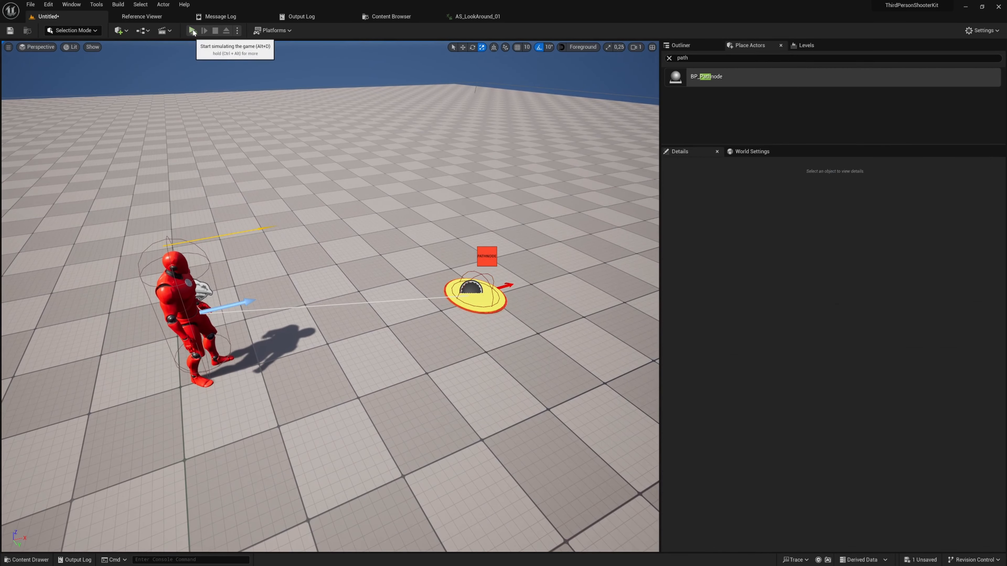
pyautogui.click(237, 30)
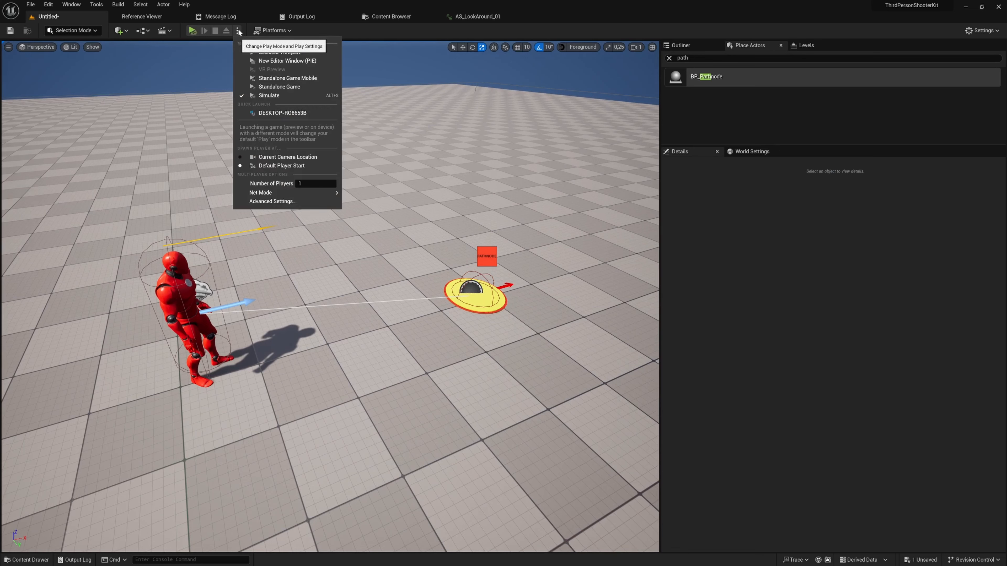
pyautogui.click(284, 97)
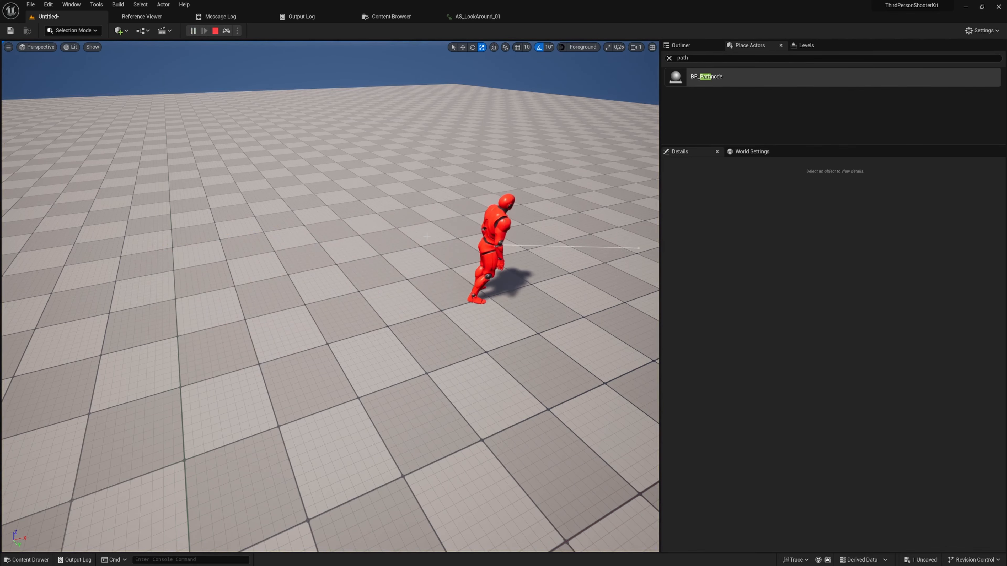
pyautogui.press('d')
pyautogui.moveTo(425, 238); pyautogui.dragTo(461, 247, button='right')
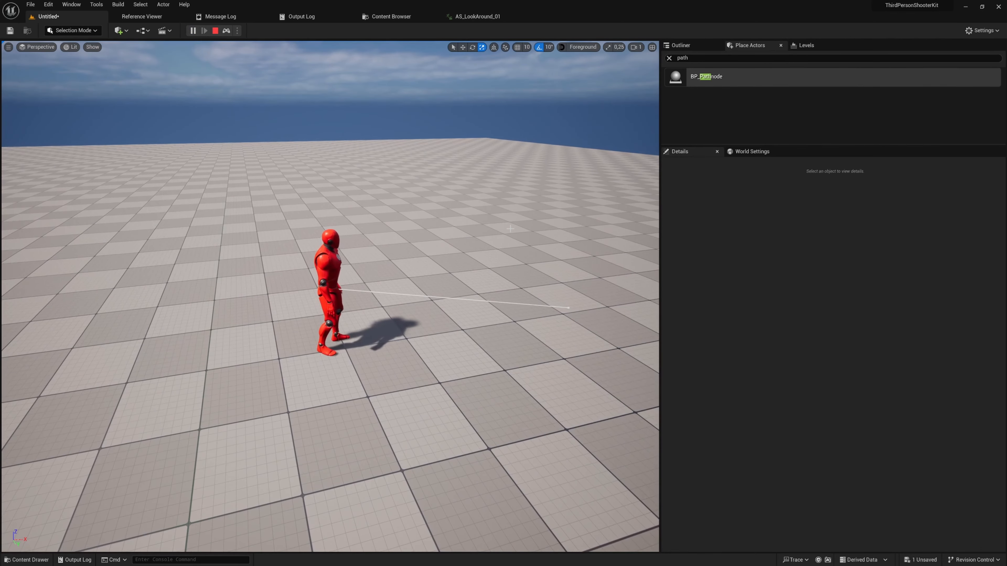
# Stop the simulation and place two copies of the path node farther out on the floor, forming a triangle with the original
pyautogui.press('Escape')
pyautogui.moveTo(365, 327); pyautogui.dragTo(364, 327, button='right')
pyautogui.click(364, 328)
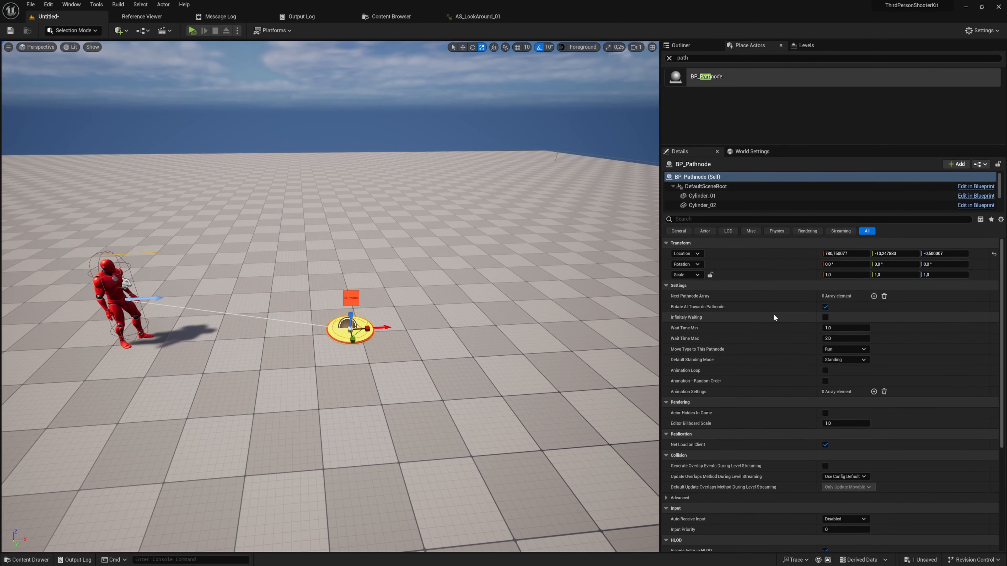
pyautogui.moveTo(417, 312); pyautogui.dragTo(417, 312, button='right')
pyautogui.press('w')
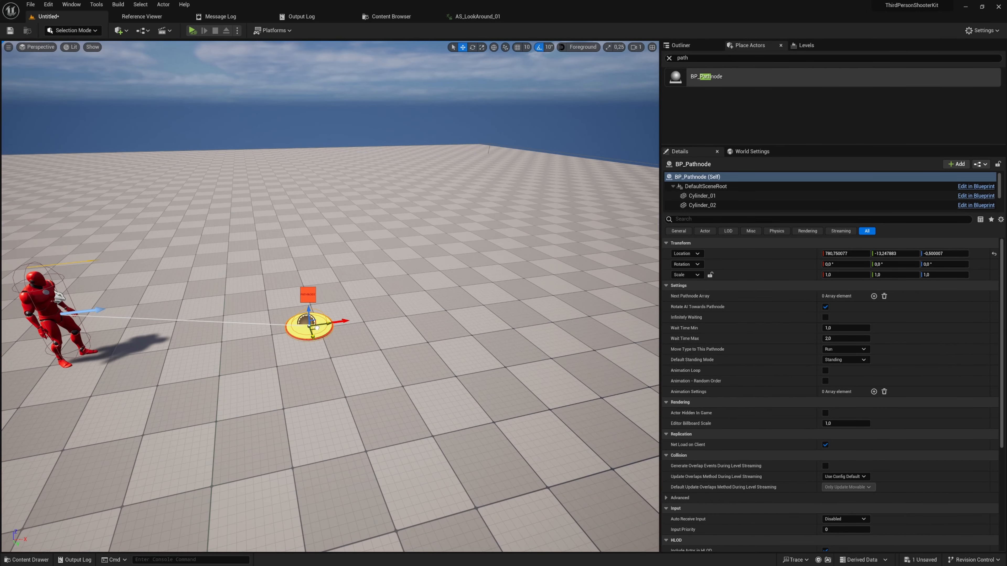
pyautogui.keyDown('alt'); pyautogui.moveTo(317, 327); pyautogui.dragTo(586, 348); pyautogui.keyUp('alt')
pyautogui.click(328, 325)
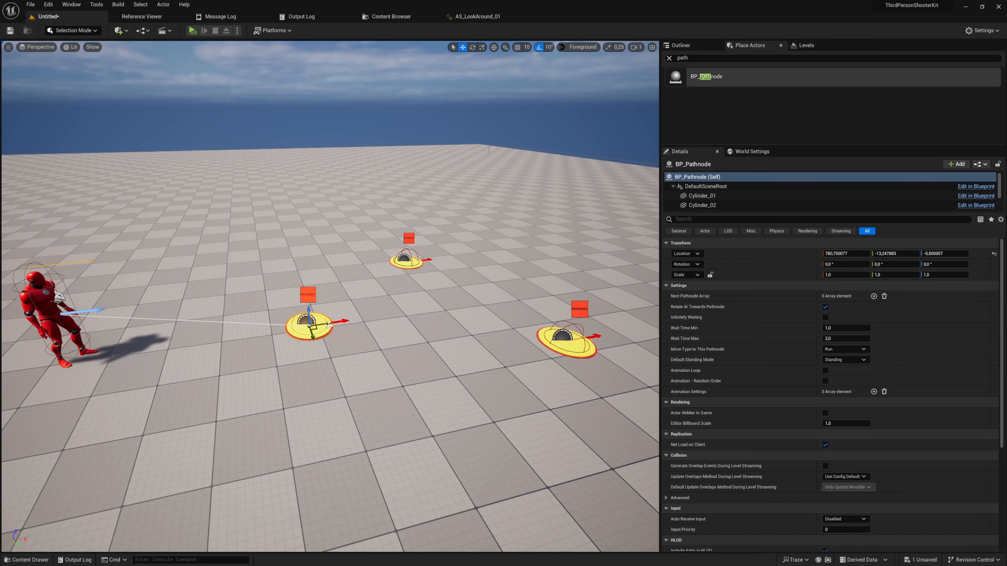
# Add a Next Pathnode Array entry to the original path node and assign BP_Pathnode2, the far node, to it
pyautogui.press('w')
pyautogui.moveTo(317, 325); pyautogui.dragTo(384, 348, button='right')
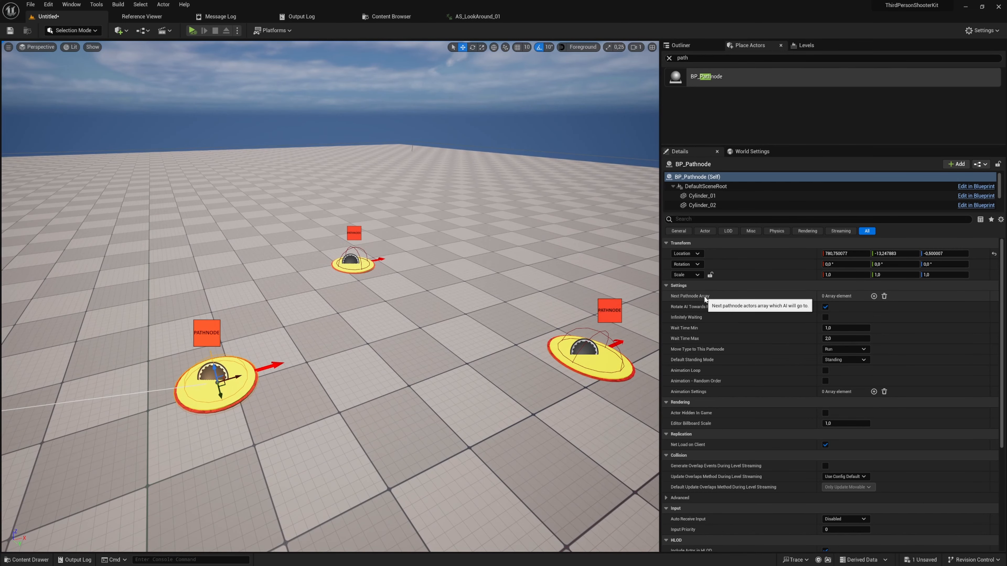
pyautogui.click(874, 297)
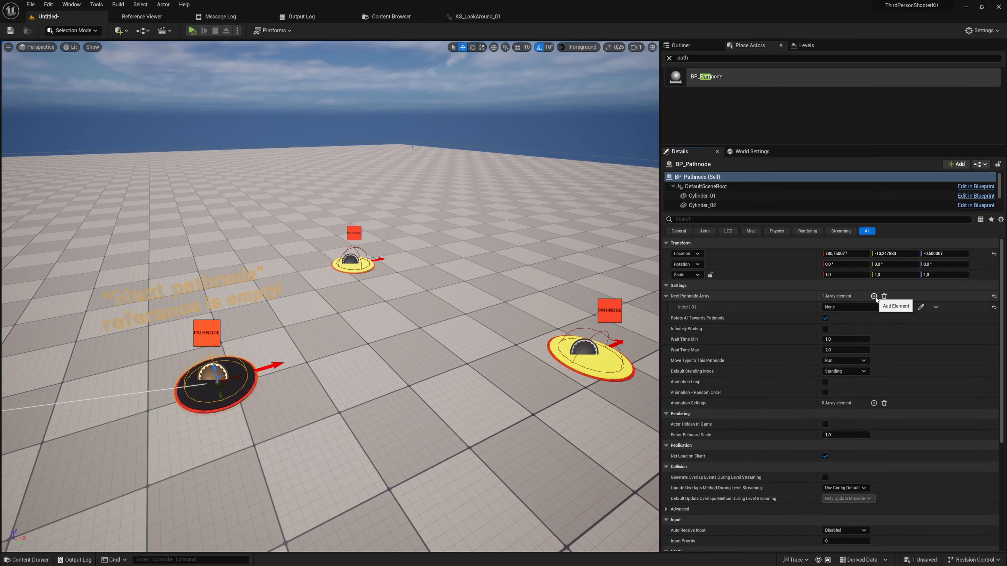
pyautogui.moveTo(507, 346)
pyautogui.mouseDown(button='right')
pyautogui.moveTo(456, 333)
pyautogui.moveTo(428, 293)
pyautogui.moveTo(442, 293)
pyautogui.moveTo(454, 325)
pyautogui.moveTo(484, 337)
pyautogui.moveTo(489, 320)
pyautogui.moveTo(501, 327)
pyautogui.mouseUp(button='right')
pyautogui.press('w')
pyautogui.press('e')
pyautogui.press('s')
pyautogui.press('a')
pyautogui.press('d')
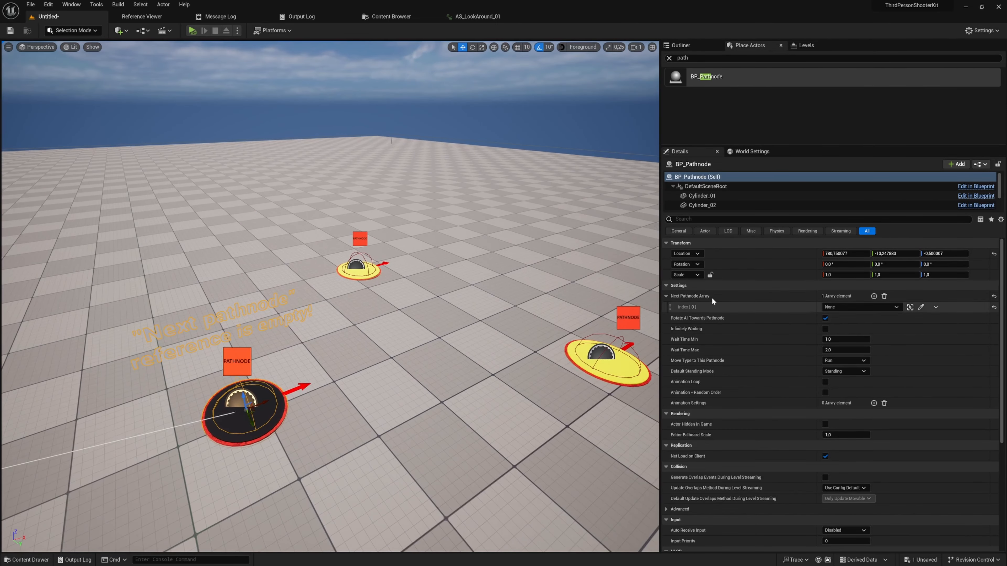
pyautogui.click(920, 308)
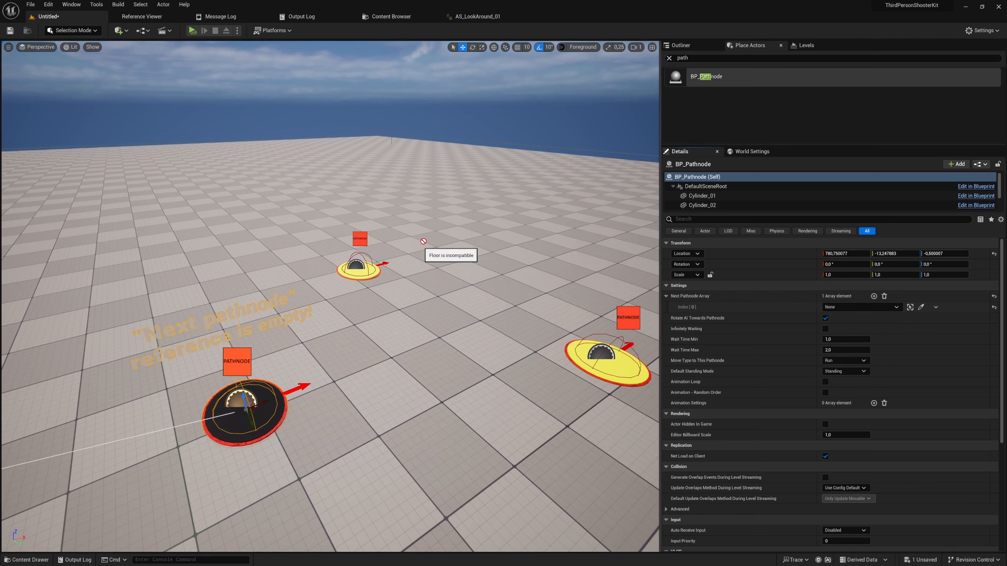
pyautogui.click(367, 265)
pyautogui.moveTo(209, 439); pyautogui.dragTo(211, 435)
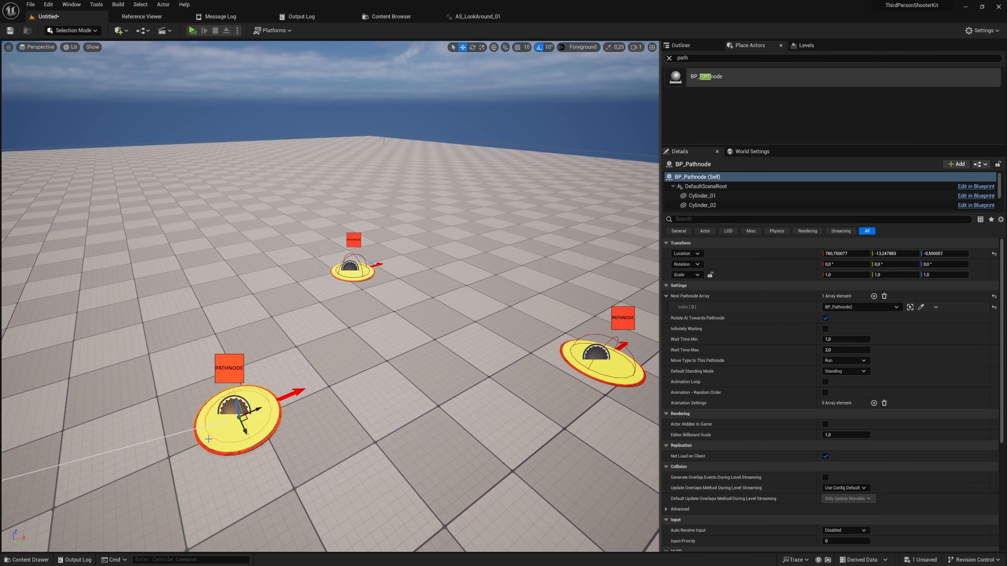
# Shift BP_Pathnode2 along Y to about -230 and the original path node along X to about 789
pyautogui.moveTo(256, 409); pyautogui.dragTo(154, 431, button='right')
pyautogui.click(505, 306)
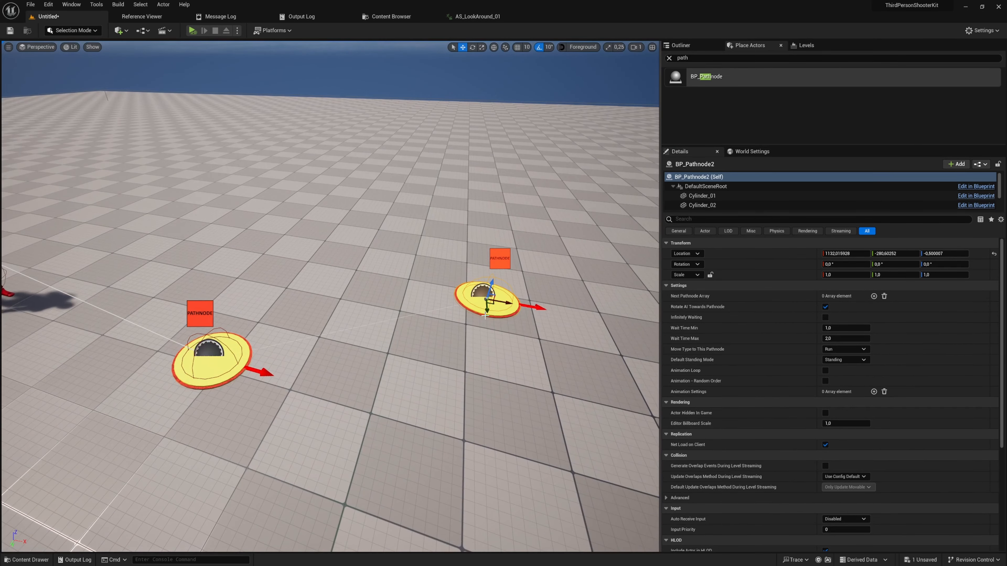
pyautogui.moveTo(485, 316); pyautogui.dragTo(489, 325)
pyautogui.moveTo(489, 326); pyautogui.dragTo(464, 329, button='right')
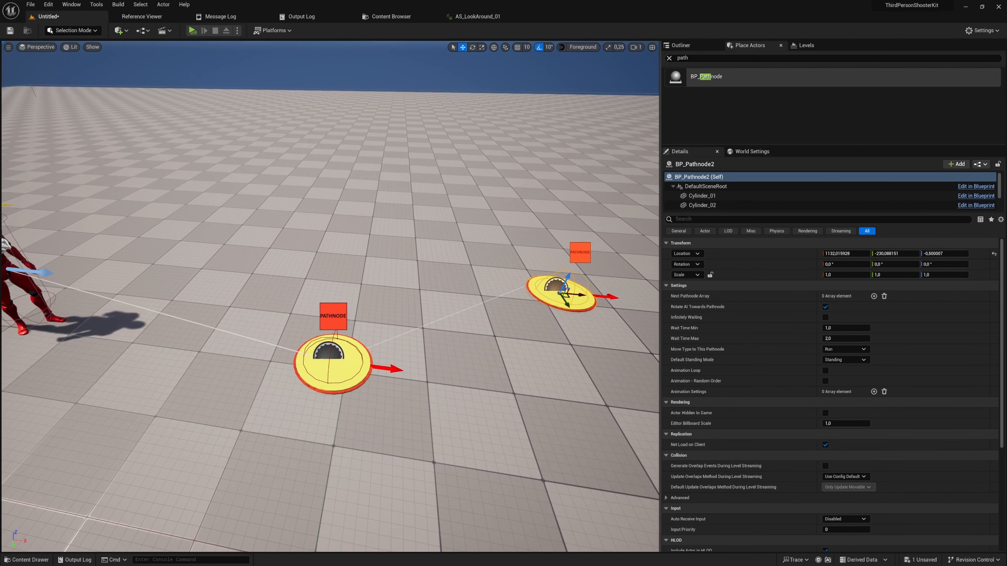
pyautogui.click(354, 372)
pyautogui.moveTo(352, 366); pyautogui.dragTo(358, 366)
pyautogui.moveTo(358, 367); pyautogui.dragTo(436, 350, button='right')
pyautogui.click(436, 350)
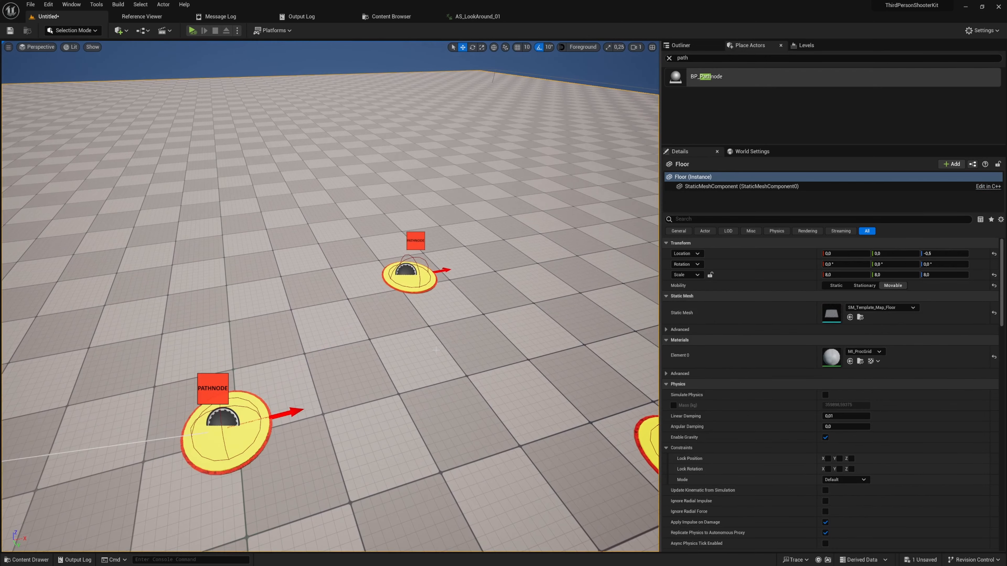
# Select the original path node and BP_Pathnode2 in turn to examine the link line between them
pyautogui.click(255, 410)
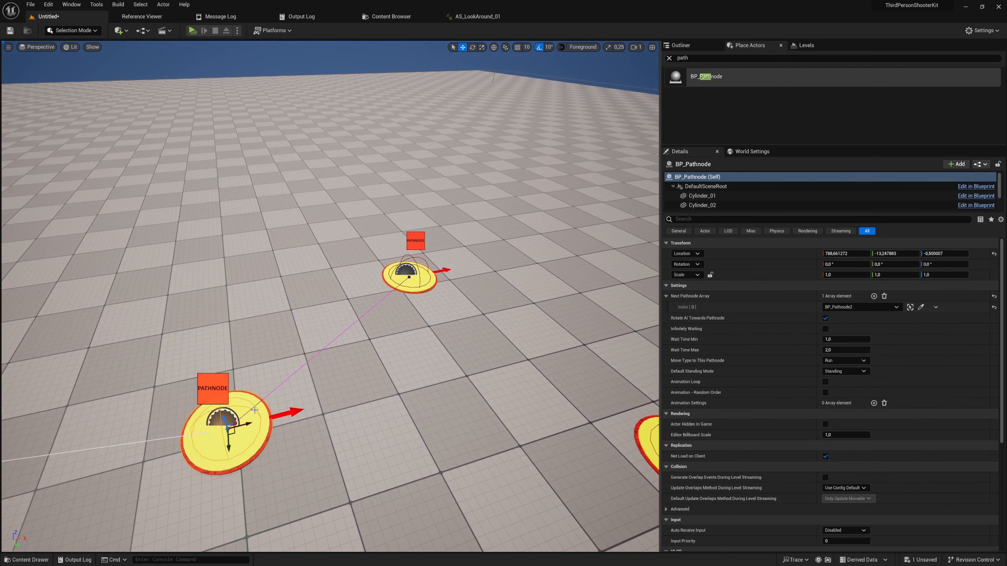
pyautogui.click(417, 286)
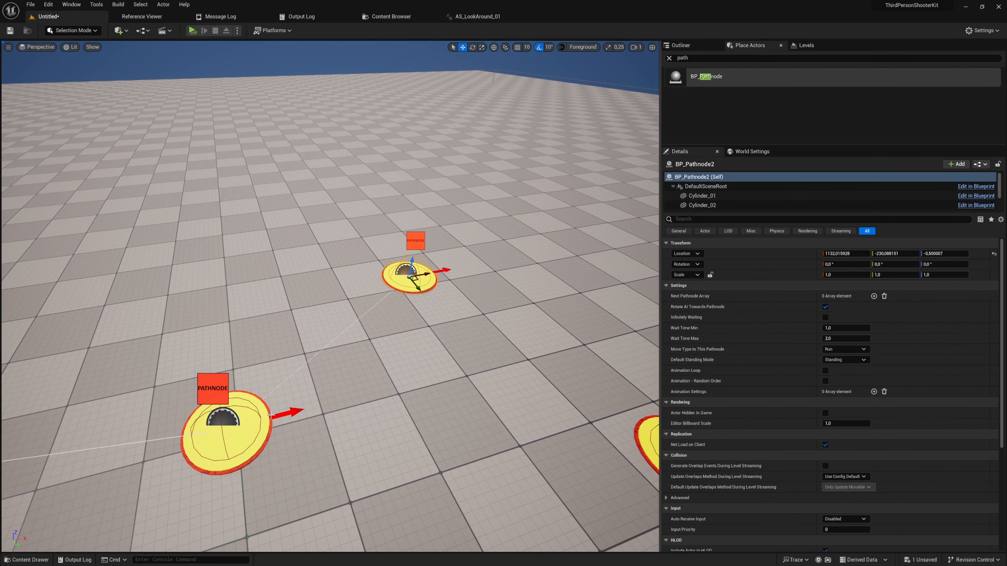
pyautogui.click(253, 421)
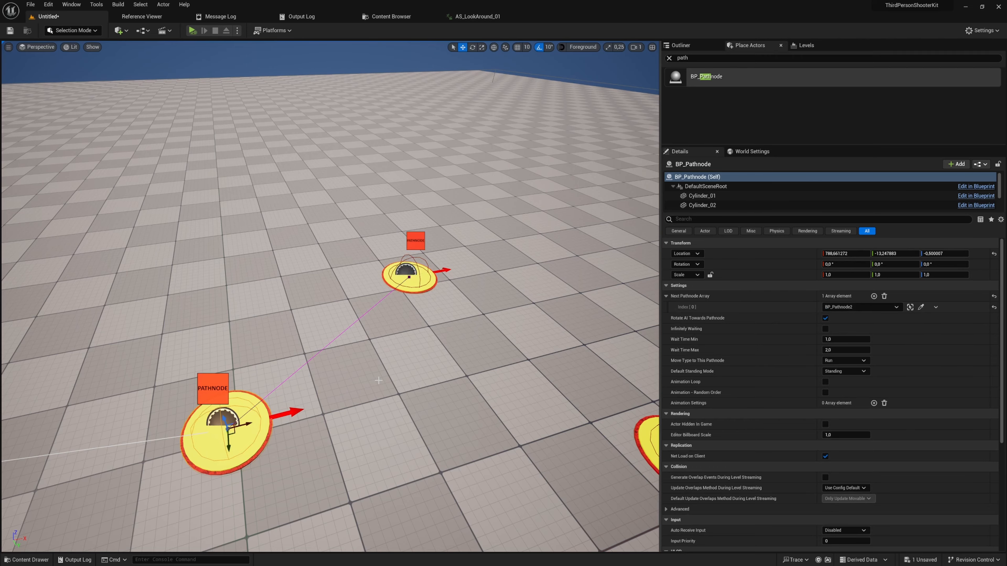
pyautogui.moveTo(378, 381); pyautogui.dragTo(466, 401, button='right')
# Add a Next Pathnode Array entry to BP_Pathnode2 and assign BP_Pathnode3 to it
pyautogui.click(288, 249)
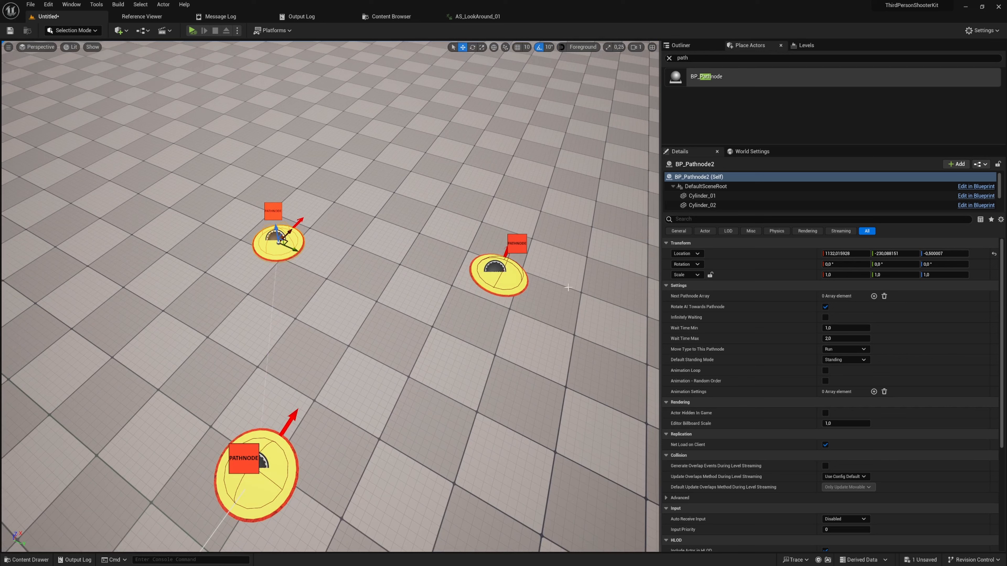
pyautogui.click(874, 296)
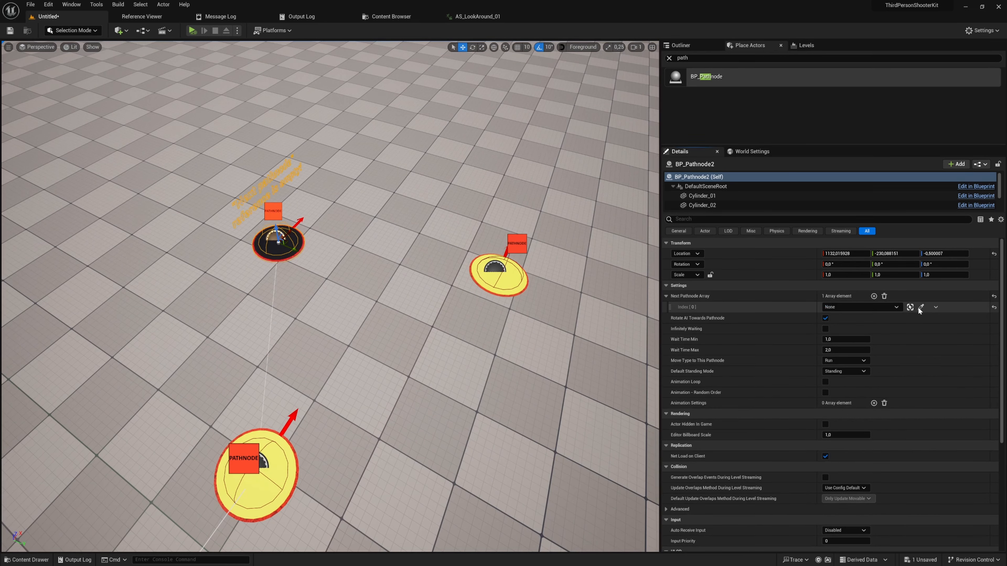
pyautogui.click(919, 308)
pyautogui.click(513, 276)
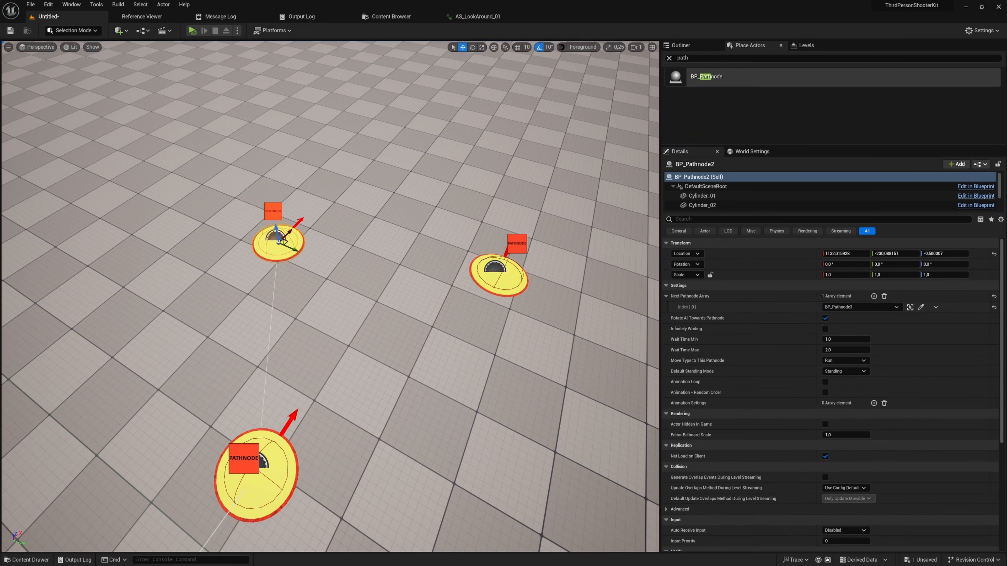
# Select BP_Pathnode3 and switch the viewport to Unlit shading to make the link lines easier to see
pyautogui.click(515, 280)
pyautogui.hotkey('alt', '3')
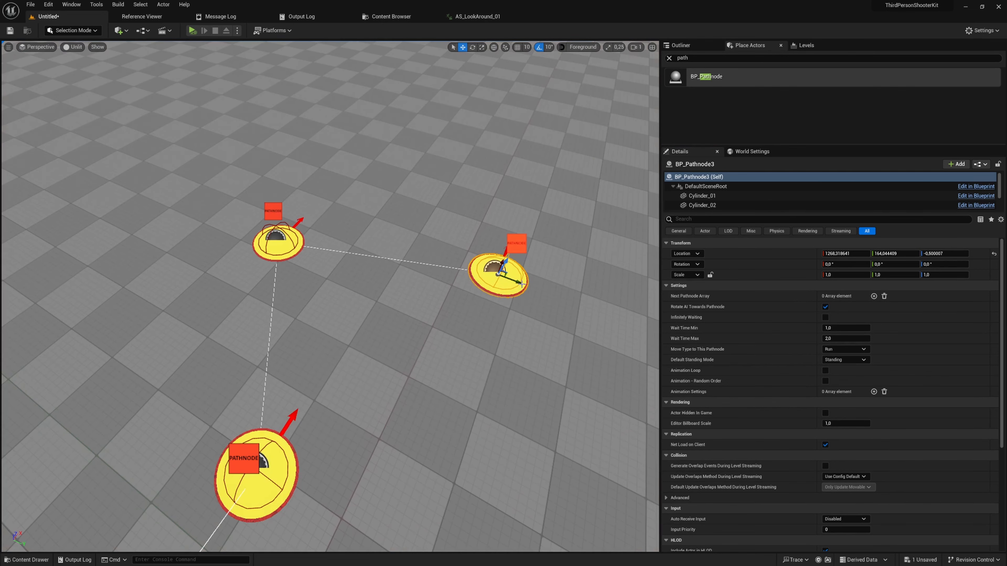
pyautogui.press('d')
pyautogui.moveTo(522, 284); pyautogui.dragTo(164, 116, button='right')
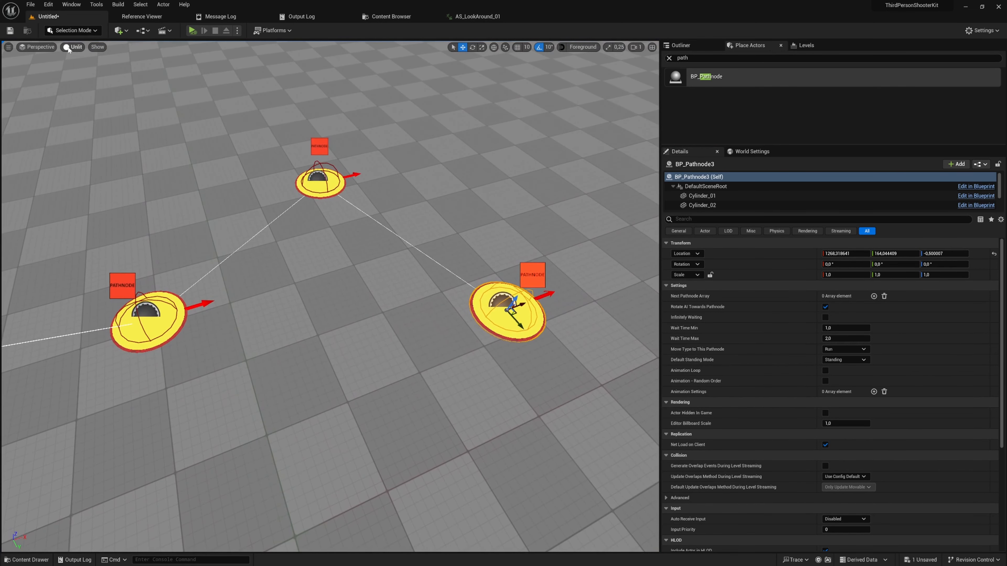
pyautogui.moveTo(625, 337); pyautogui.dragTo(649, 337, button='right')
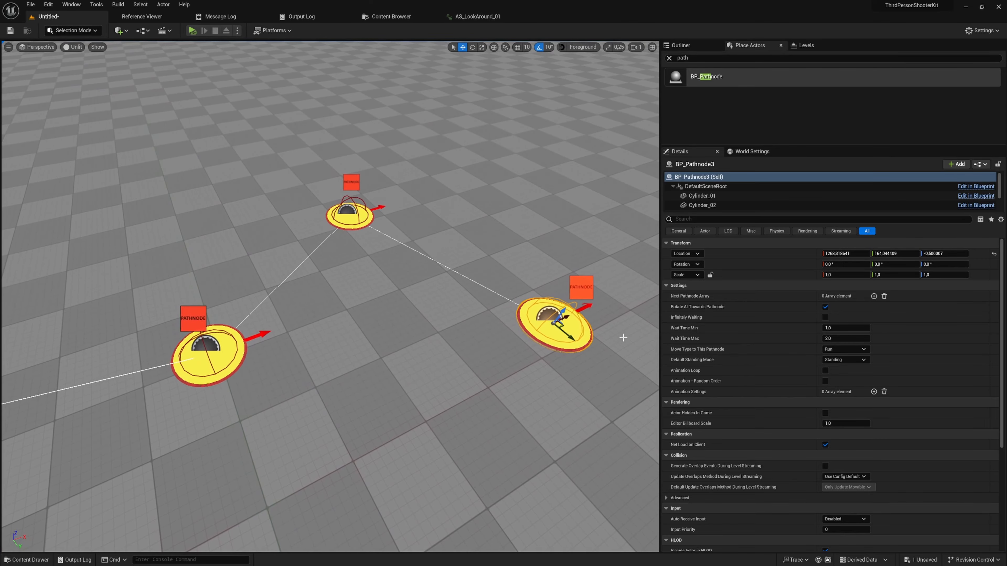
# Add a Next Pathnode Array entry to BP_Pathnode3 and assign the original BP_Pathnode to close the patrol loop
pyautogui.click(618, 361)
pyautogui.hotkey('ctrl', 'z')
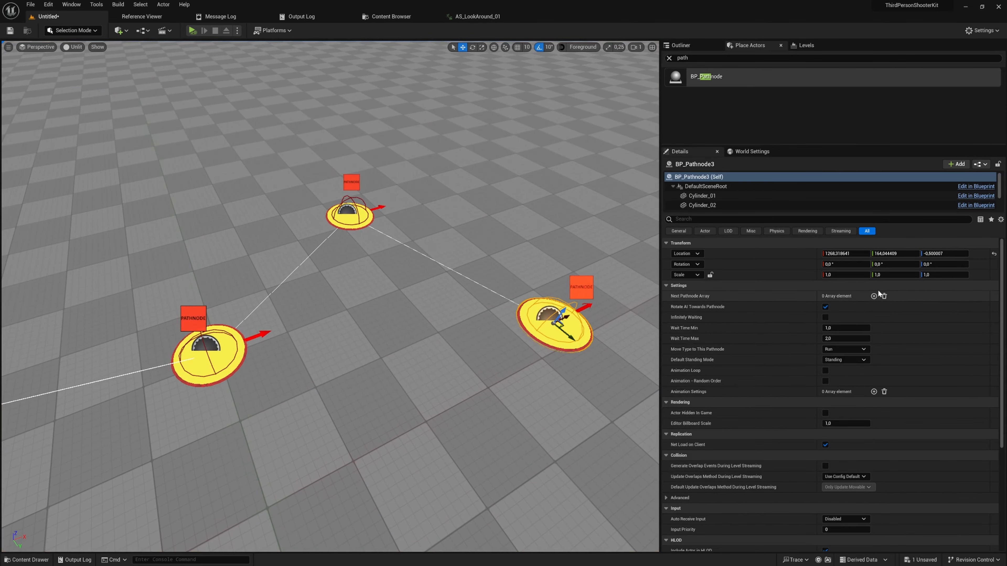
pyautogui.click(920, 307)
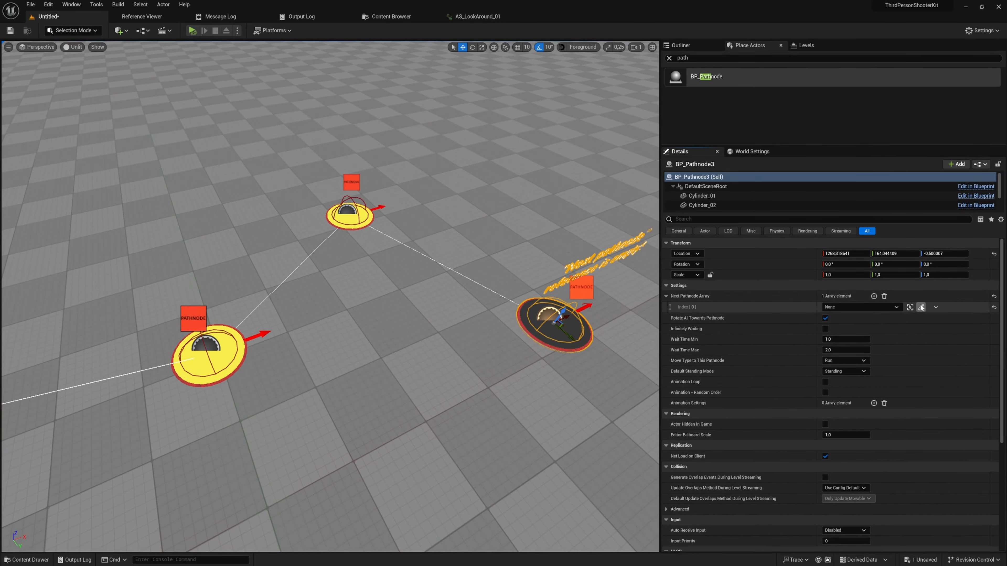
pyautogui.click(211, 366)
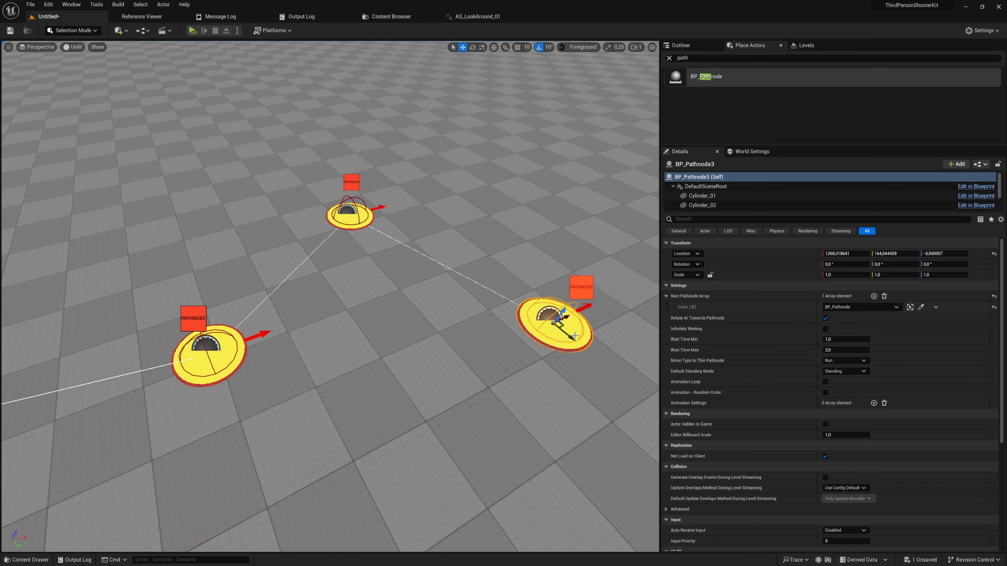
# Select the original path node and BP_Pathnode3 in turn to examine the links of the closed patrol loop
pyautogui.moveTo(211, 373)
pyautogui.mouseDown(button='right')
pyautogui.moveTo(222, 374)
pyautogui.moveTo(211, 373)
pyautogui.mouseUp(button='right')
pyautogui.click(234, 379)
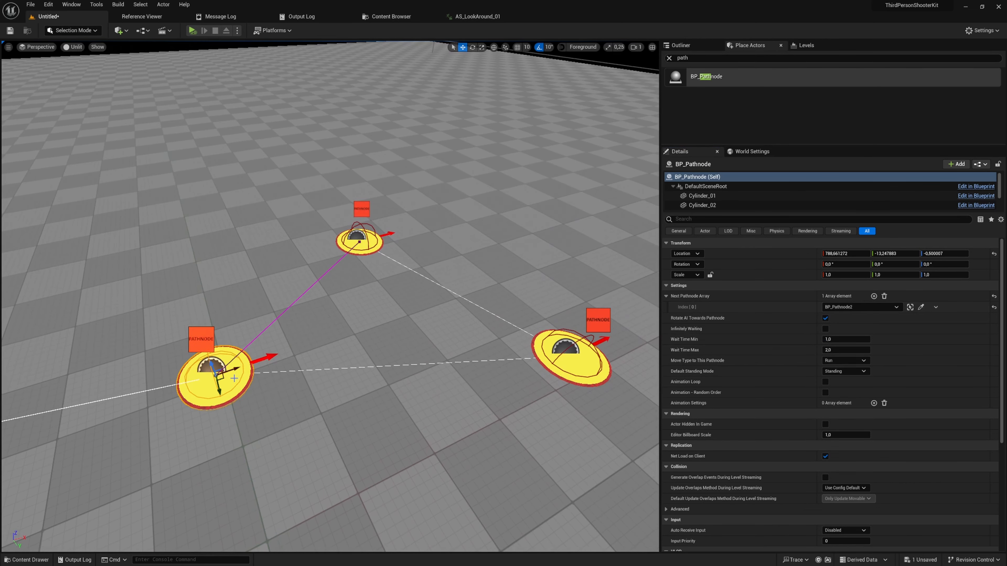
pyautogui.scroll(-10, 447, 355)
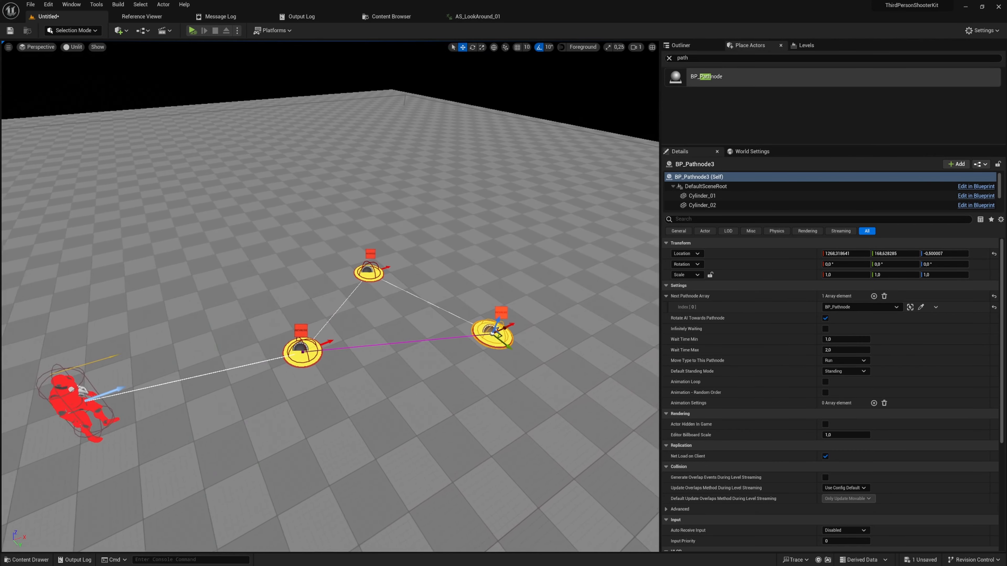
pyautogui.press('Escape')
pyautogui.hotkey('alt', 's')
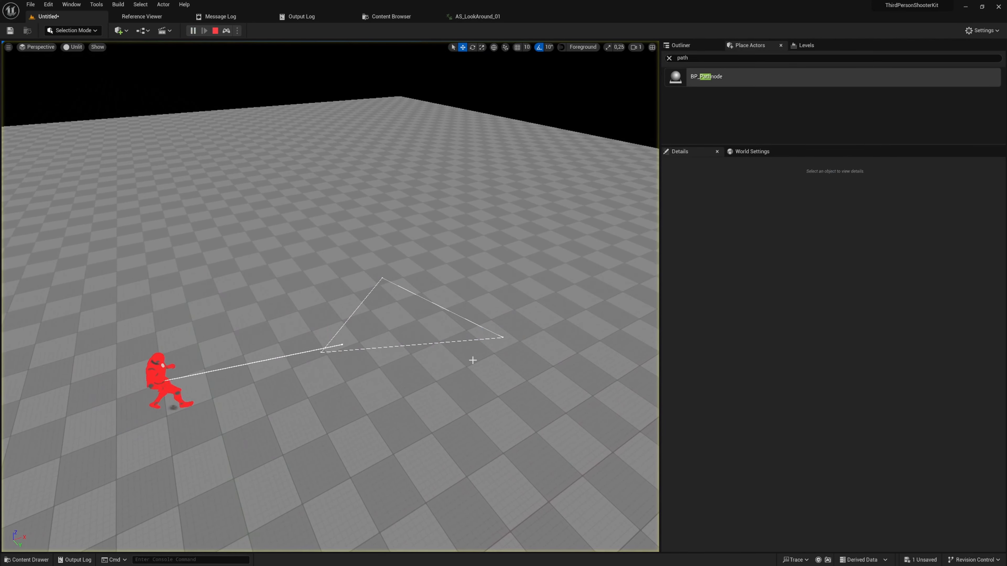
pyautogui.press('Escape')
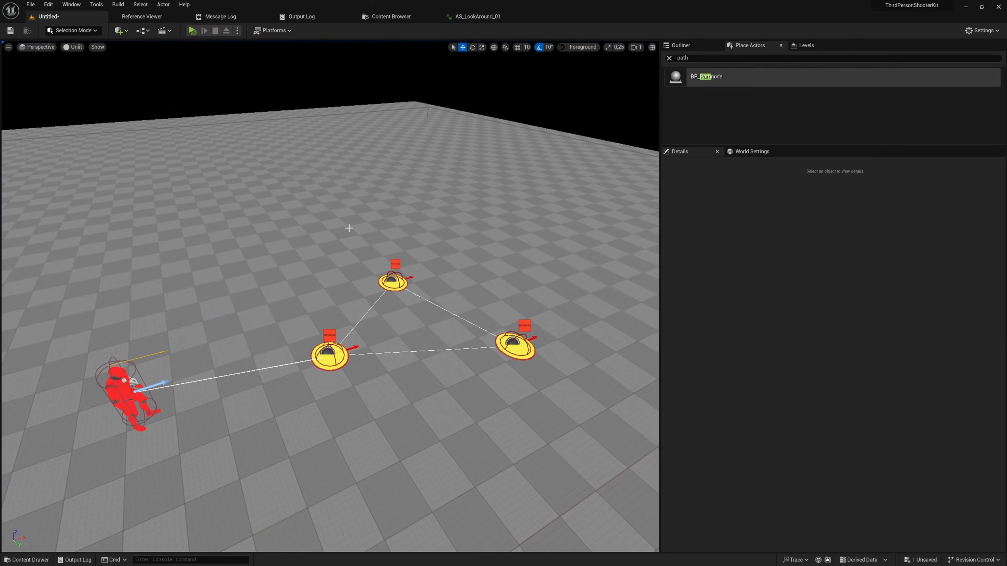
# Return the viewport to Lit shading and simulate the level to watch the AI character patrol the three linked nodes, ending the simulation when done
pyautogui.hotkey('alt', '4')
pyautogui.scroll(4, 407, 270)
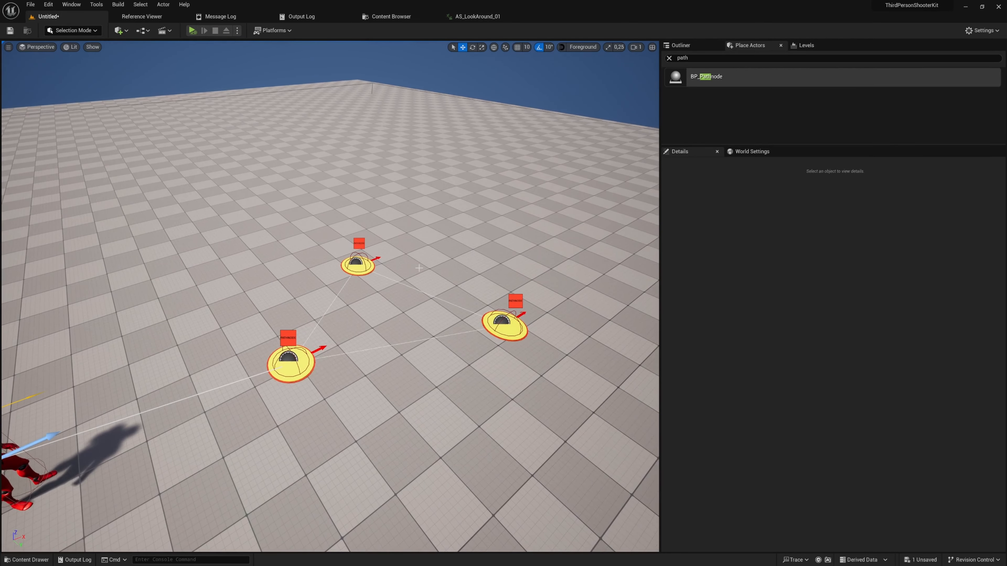
pyautogui.hotkey('alt', 's')
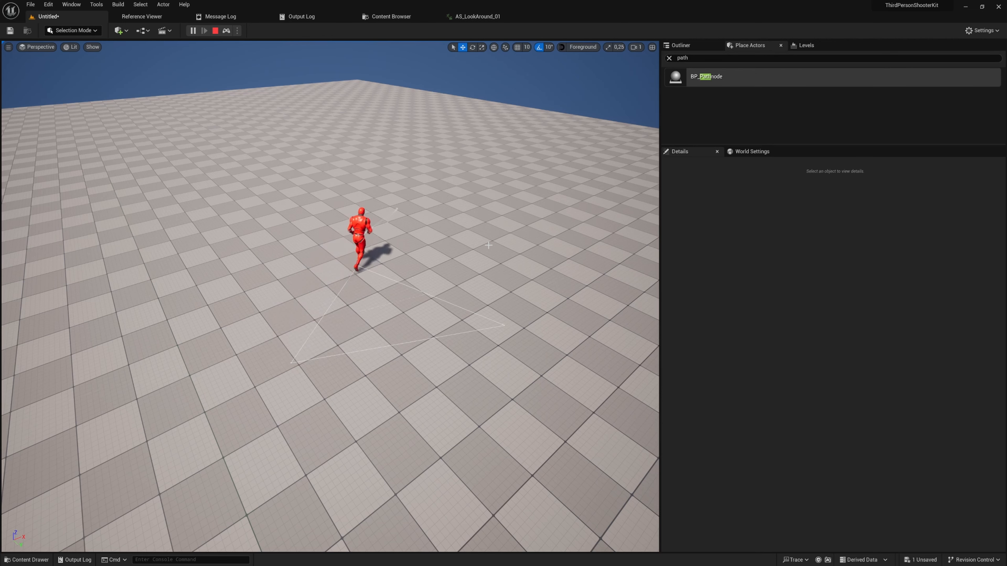
pyautogui.press('Escape')
# Select BP_Pathnode2 and examine its wait time and movement settings
pyautogui.moveTo(488, 244); pyautogui.dragTo(488, 245, button='right')
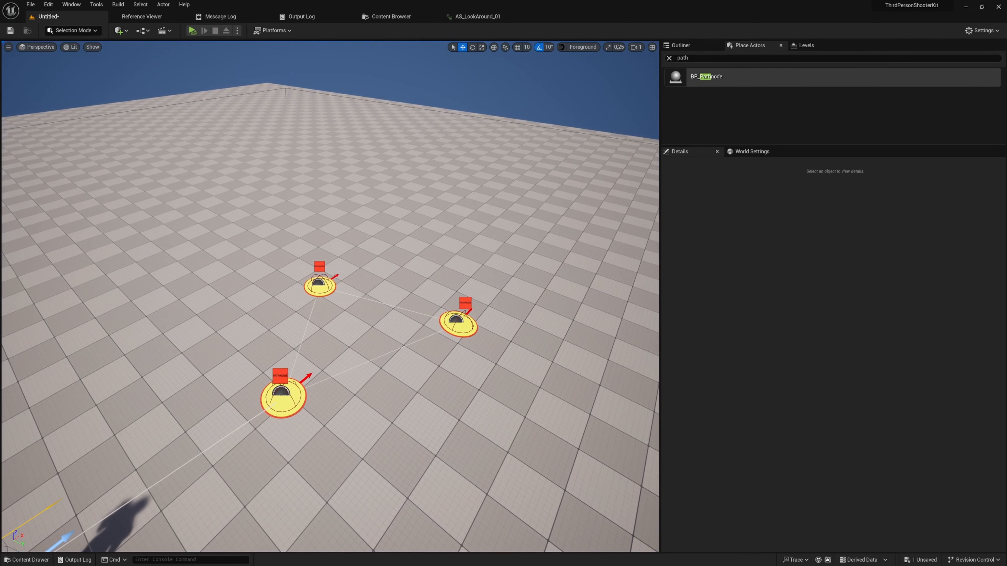
pyautogui.moveTo(431, 280); pyautogui.dragTo(432, 280, button='right')
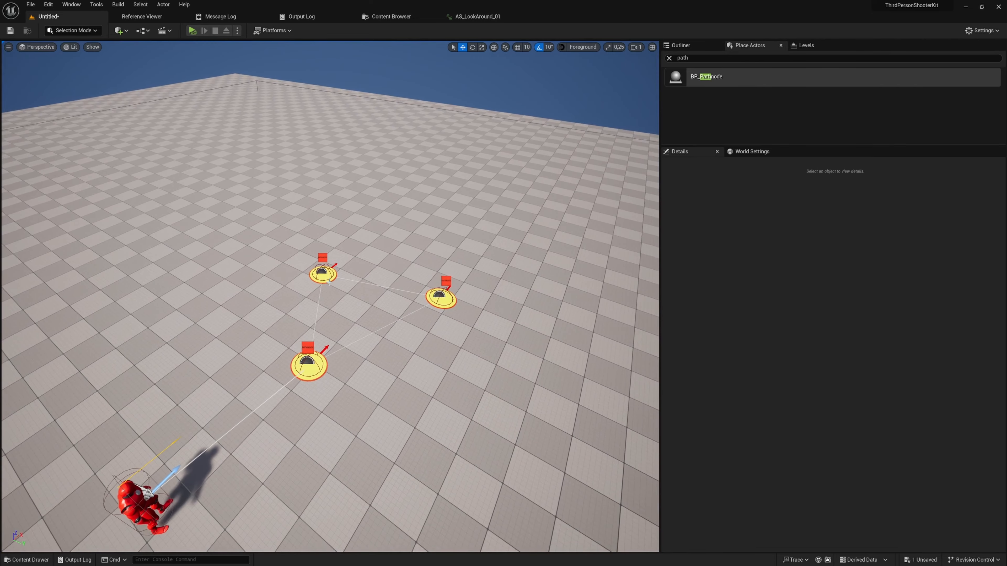
pyautogui.click(323, 274)
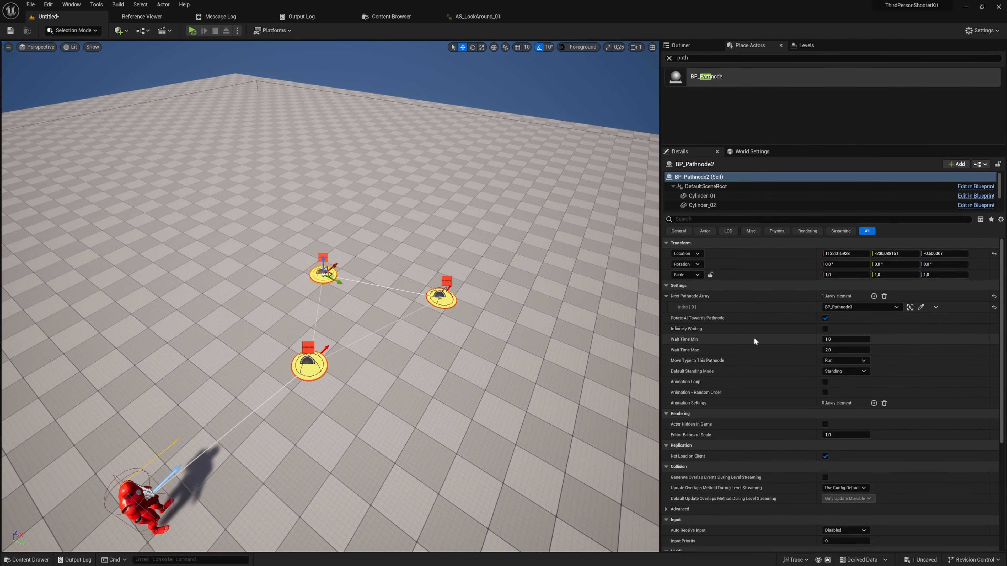
pyautogui.moveTo(417, 398); pyautogui.dragTo(418, 398, button='right')
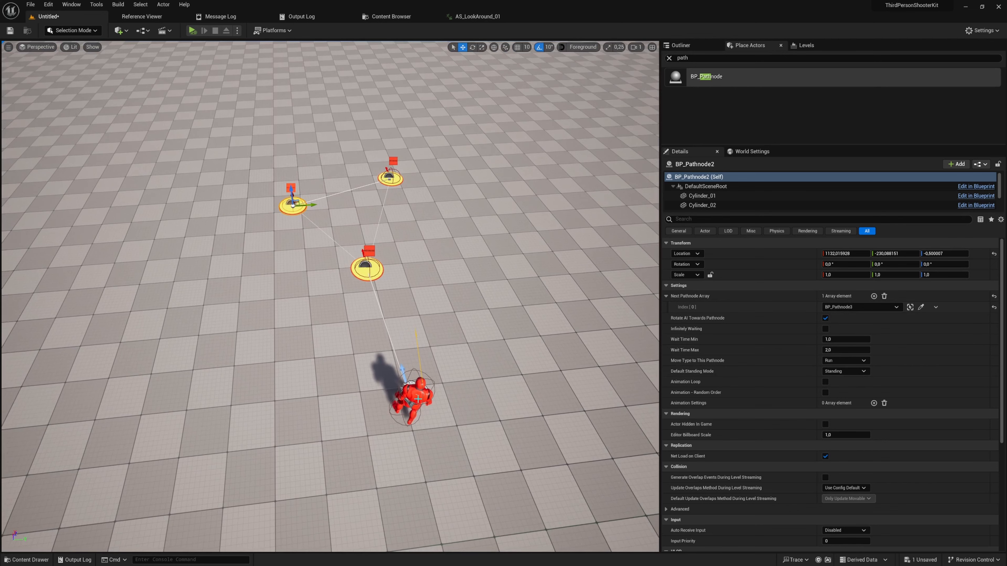
# Place a copy of the AI character on the floor beside the original and select BP_Pathnode2
pyautogui.click(416, 400)
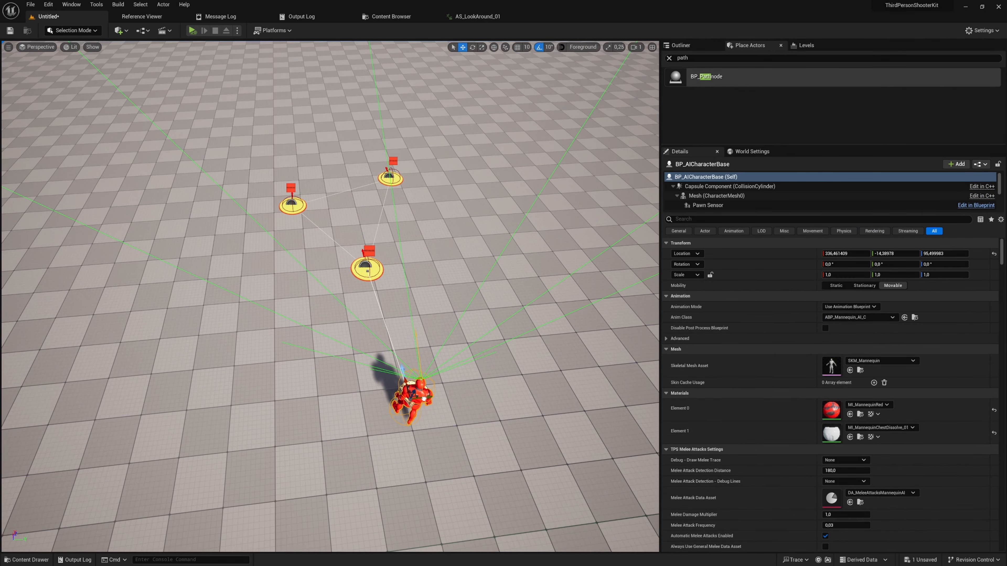
pyautogui.keyDown('alt'); pyautogui.moveTo(424, 397); pyautogui.dragTo(226, 345); pyautogui.keyUp('alt')
pyautogui.moveTo(356, 278); pyautogui.dragTo(369, 273, button='right')
pyautogui.click(316, 224)
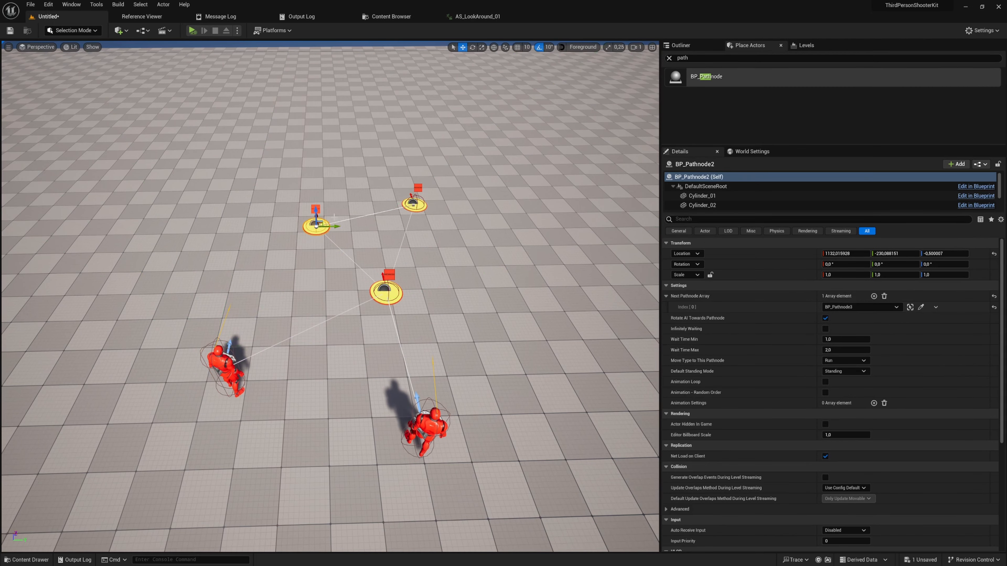
# Duplicate BP_Pathnode2 to about X 801, Y -516, and duplicate BP_Pathnode3 along Y to about -564
pyautogui.keyDown('alt'); pyautogui.moveTo(333, 226); pyautogui.dragTo(224, 284); pyautogui.keyUp('alt')
pyautogui.click(423, 205)
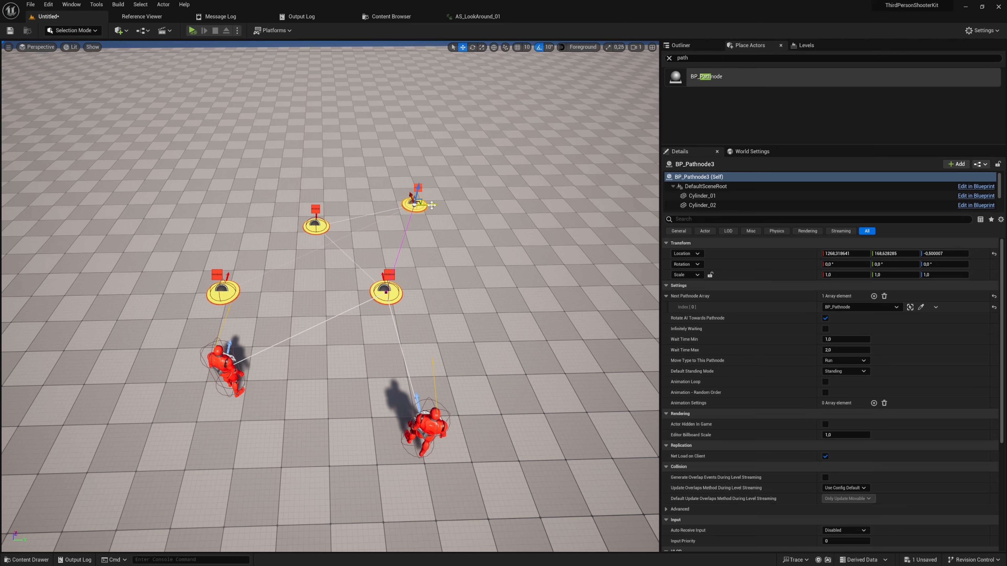
pyautogui.moveTo(356, 204); pyautogui.dragTo(248, 194)
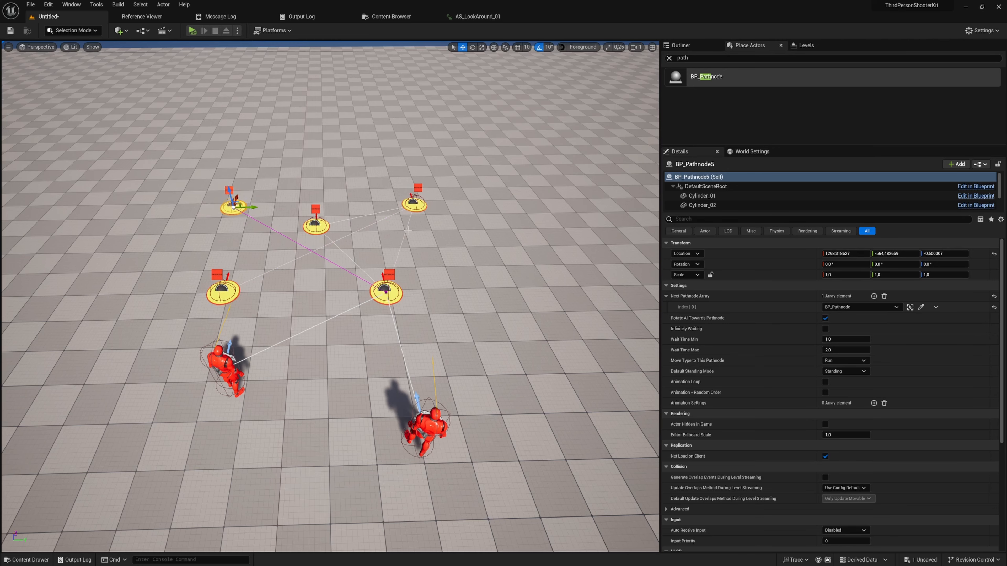
# Add a second Next Pathnode entry to the original BP_Pathnode and assign BP_Pathnode4 to it
pyautogui.moveTo(329, 297); pyautogui.dragTo(380, 287, button='right')
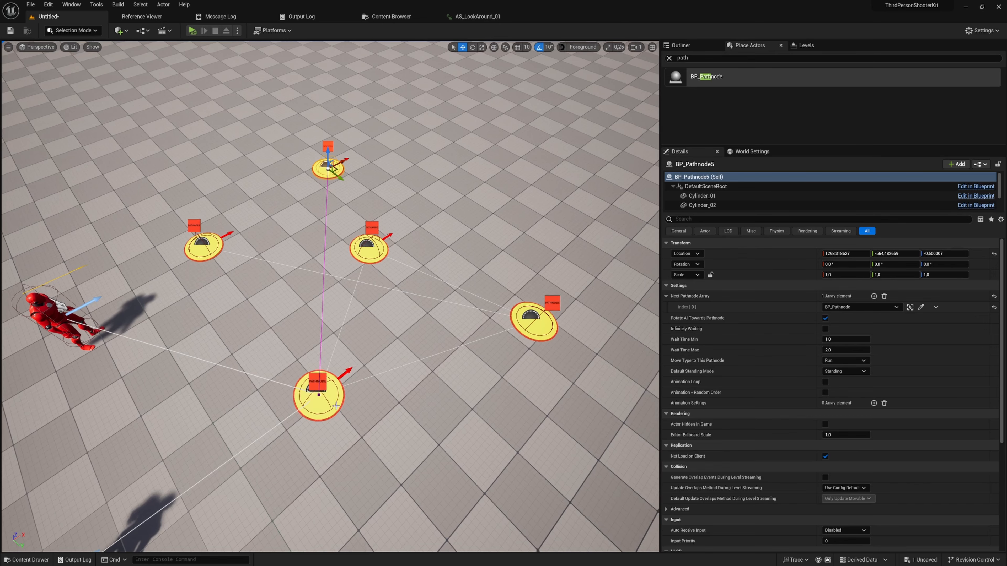
pyautogui.click(320, 397)
pyautogui.moveTo(320, 397); pyautogui.dragTo(355, 411, button='right')
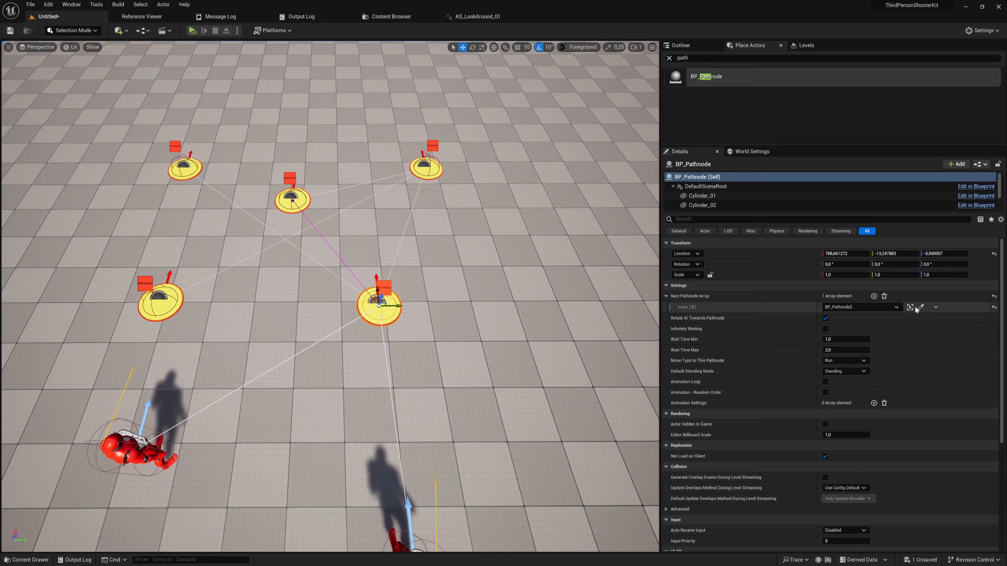
pyautogui.moveTo(398, 306); pyautogui.dragTo(411, 304)
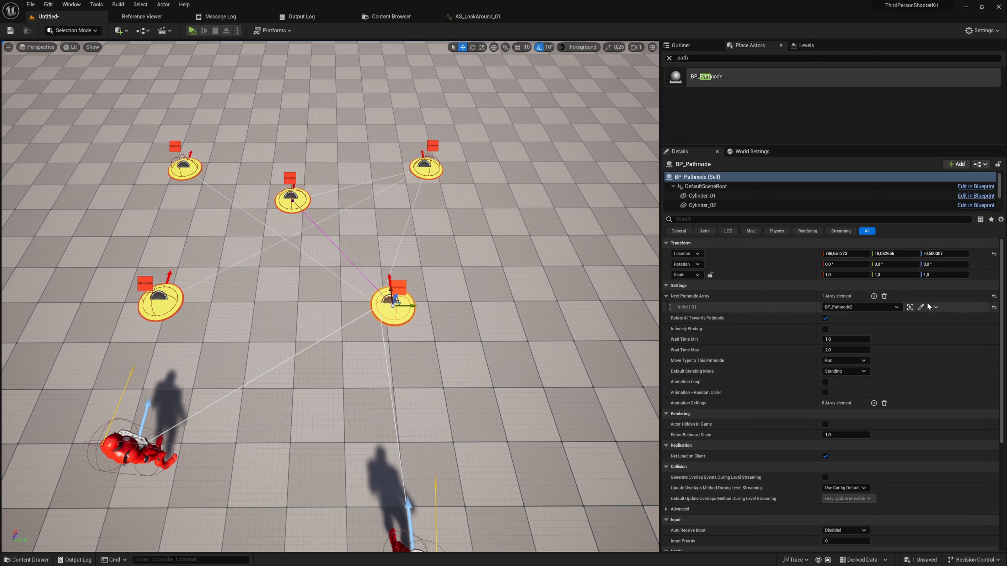
pyautogui.click(873, 296)
pyautogui.click(921, 319)
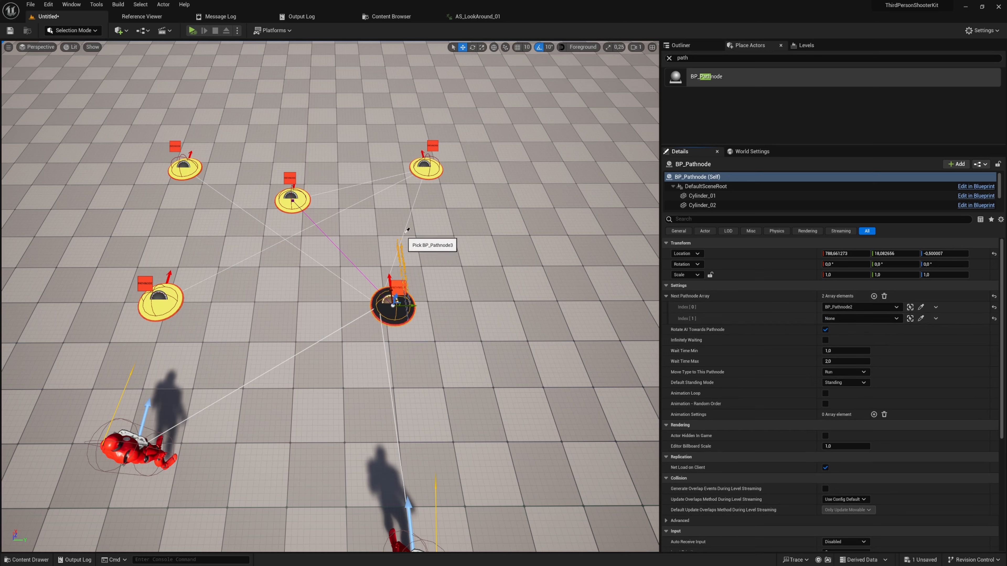
pyautogui.click(175, 284)
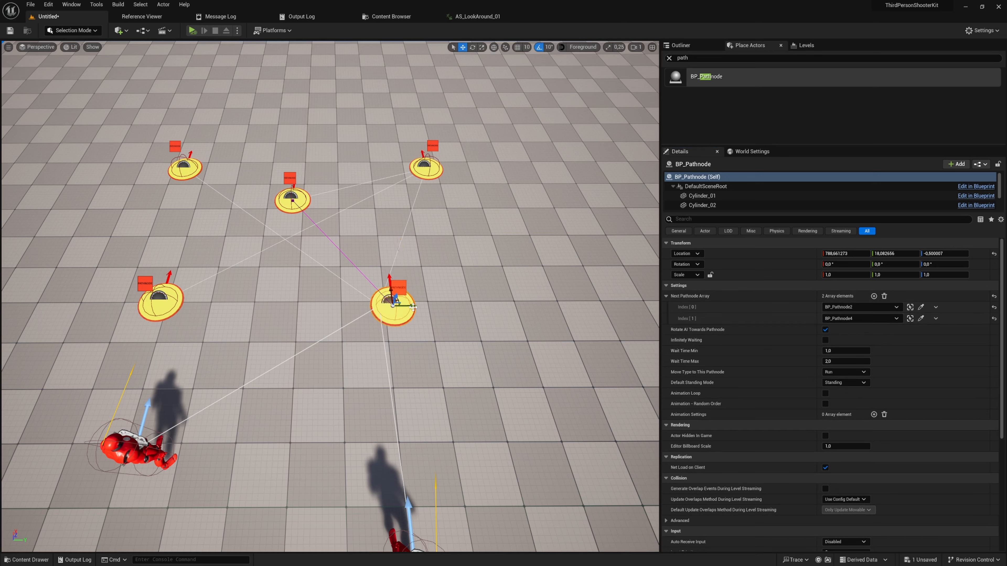
# Shift the original path node along Y to about 27.7 and switch the viewport to Unlit shading to examine its links
pyautogui.moveTo(413, 307); pyautogui.dragTo(415, 307)
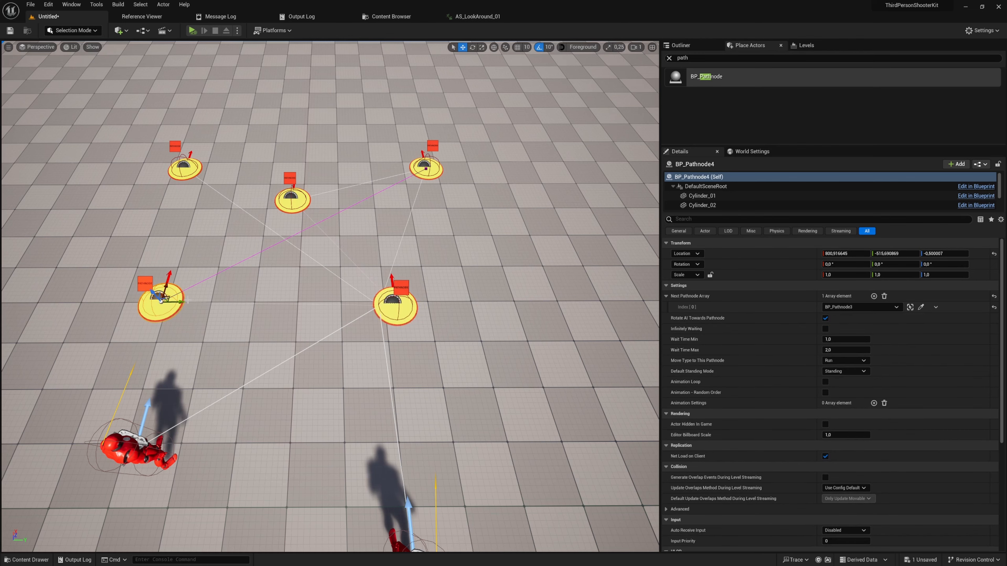
pyautogui.moveTo(413, 308); pyautogui.dragTo(416, 308)
pyautogui.scroll(4, 372, 302)
pyautogui.hotkey('alt', '3')
pyautogui.scroll(-5, 372, 302)
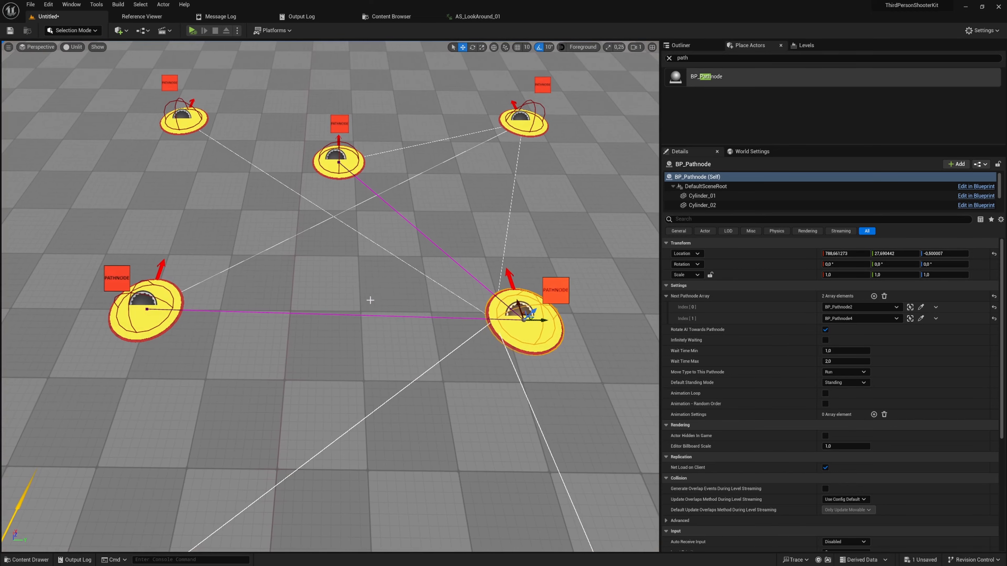
pyautogui.scroll(3, 371, 302)
pyautogui.scroll(-2, 364, 296)
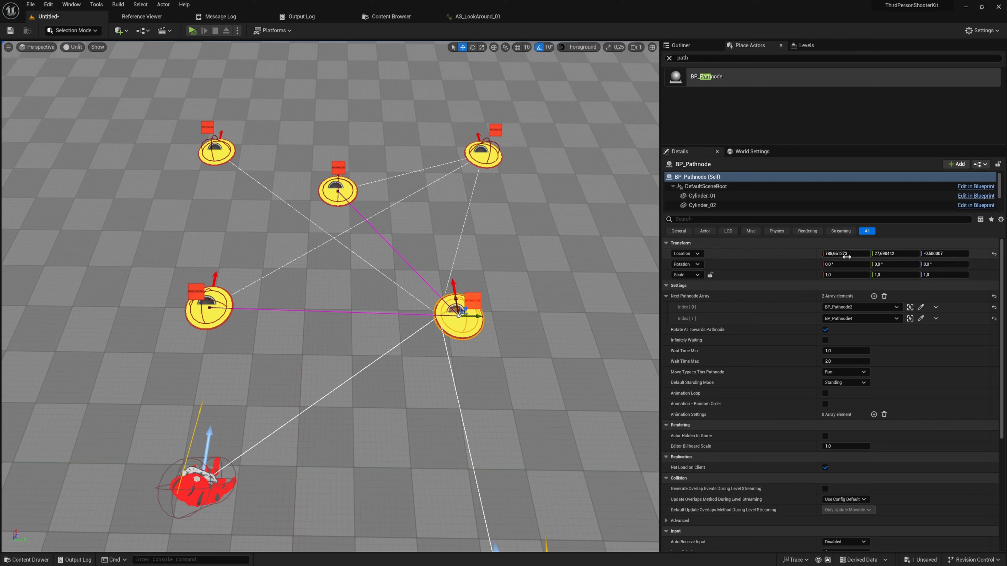
# Add a third Next Pathnode entry to the original BP_Pathnode, assign BP_Pathnode3, and shift the node along Y to about 19
pyautogui.click(873, 297)
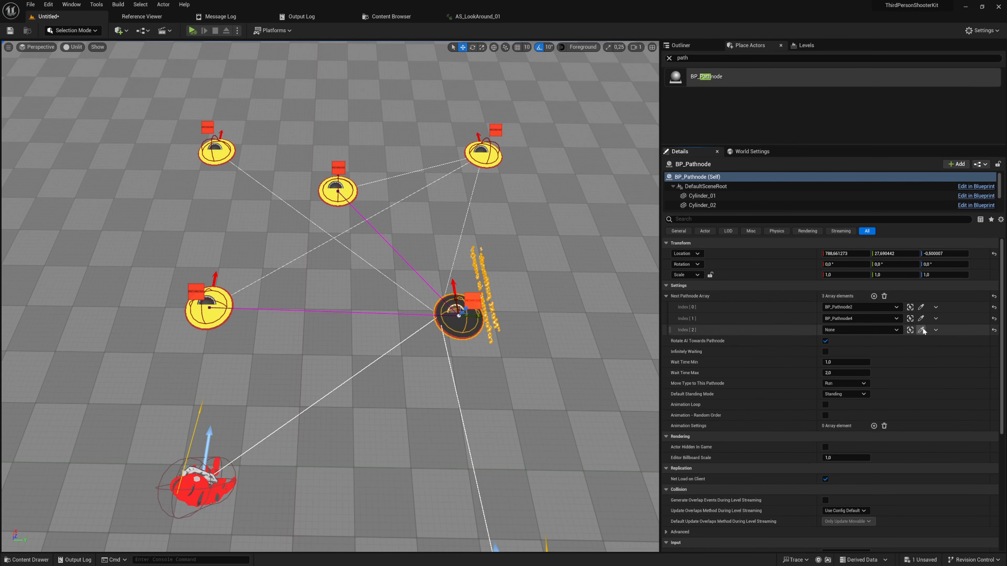
pyautogui.click(921, 330)
pyautogui.click(488, 155)
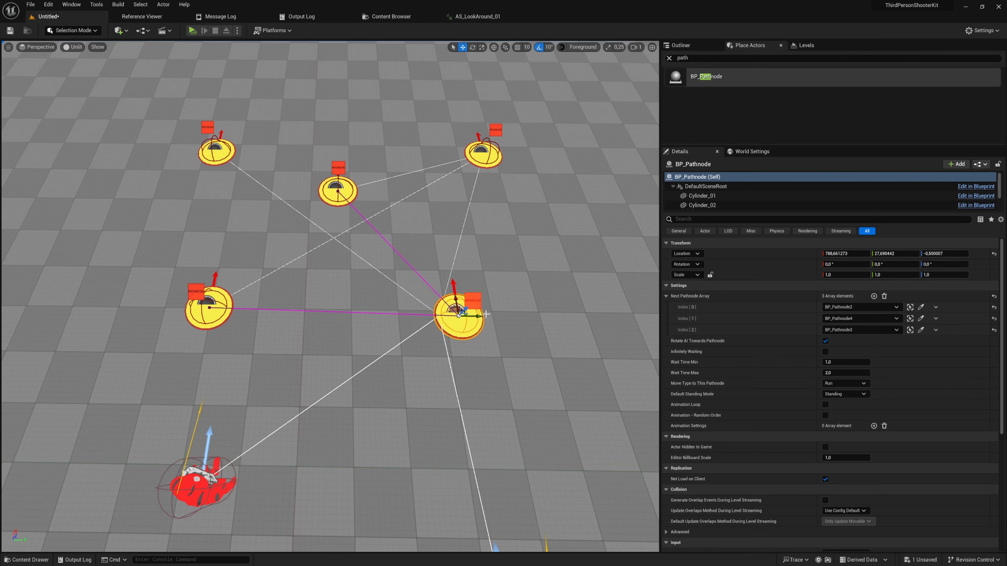
pyautogui.moveTo(486, 314); pyautogui.dragTo(481, 314)
# Select BP_Pathnode3, BP_Pathnode4 and the original BP_Pathnode in turn to examine their outgoing links
pyautogui.click(493, 159)
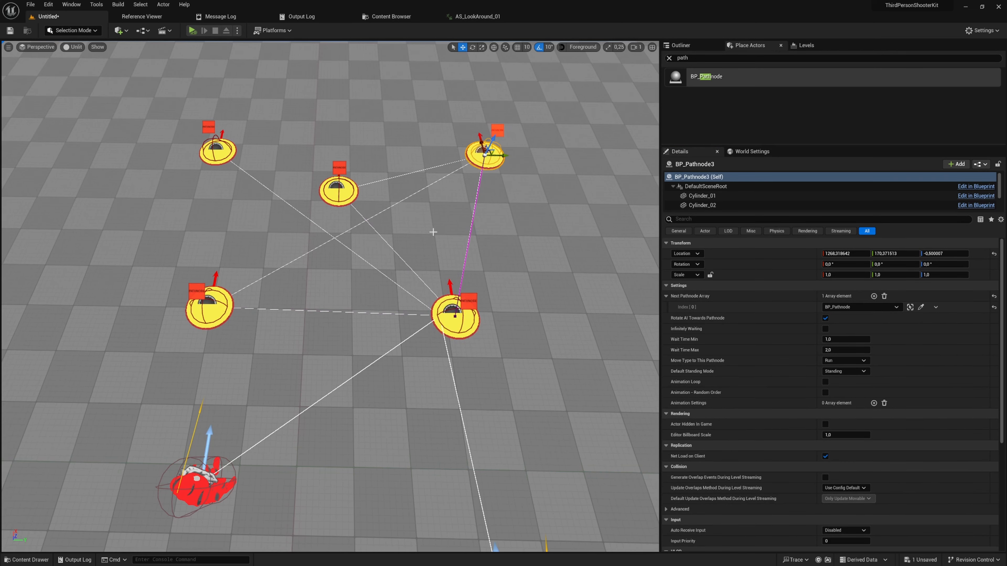
pyautogui.click(210, 305)
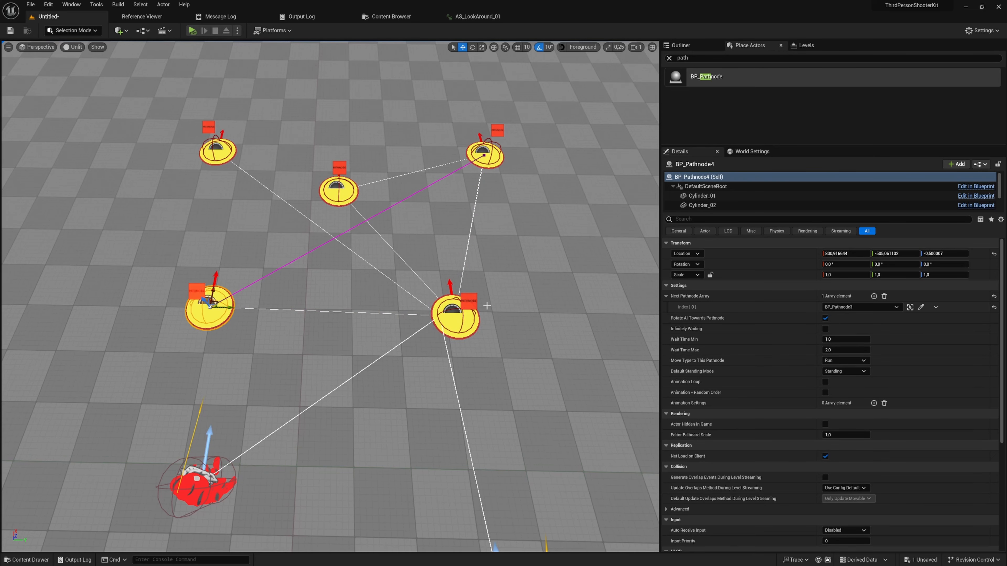
pyautogui.click(466, 324)
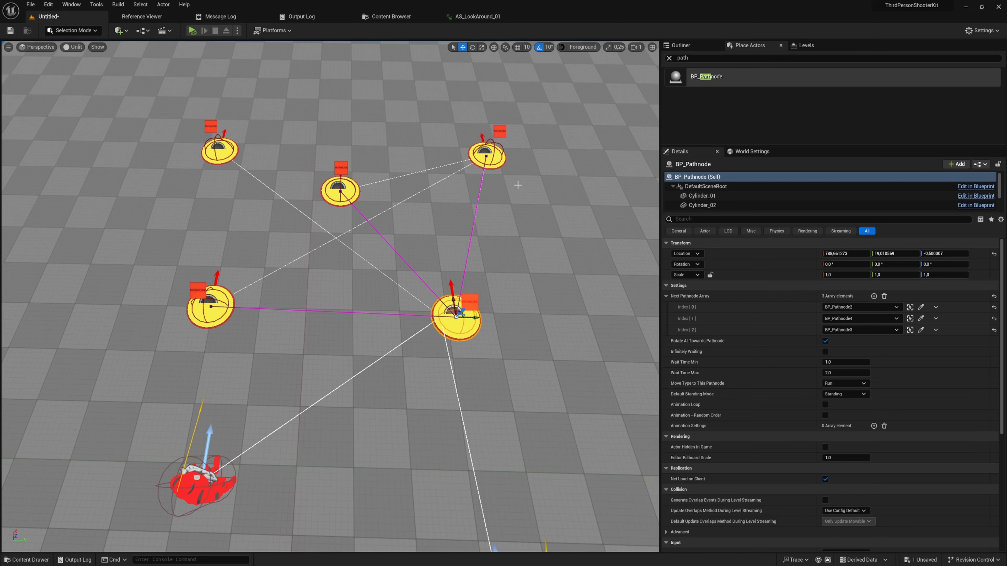
# Filter the second AI character's properties for "initi path" and set its Initial Patrol Pathnode to BP_Pathnode2
pyautogui.click(175, 503)
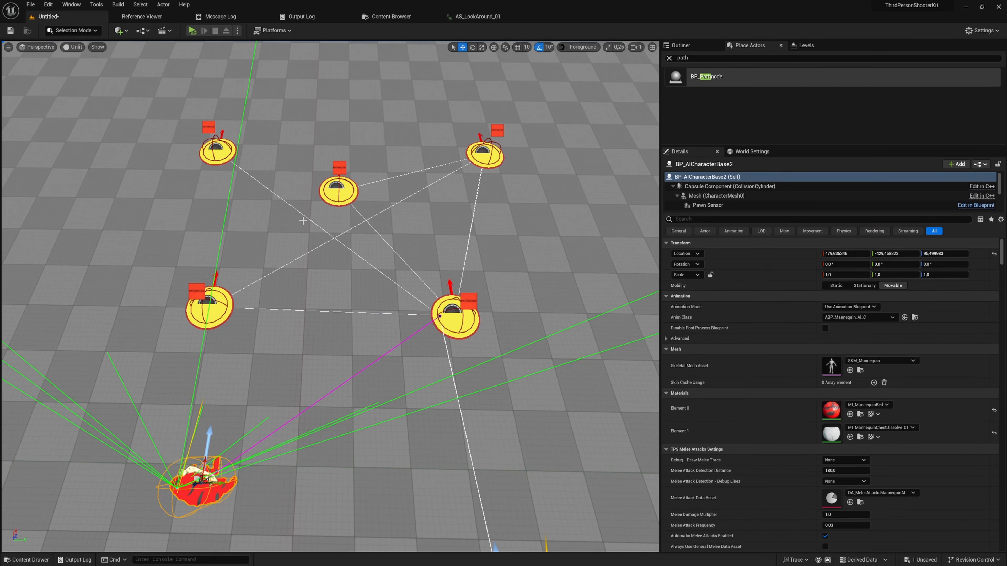
pyautogui.moveTo(385, 254)
pyautogui.mouseDown(button='right')
pyautogui.moveTo(369, 252)
pyautogui.moveTo(386, 262)
pyautogui.moveTo(378, 252)
pyautogui.mouseUp(button='right')
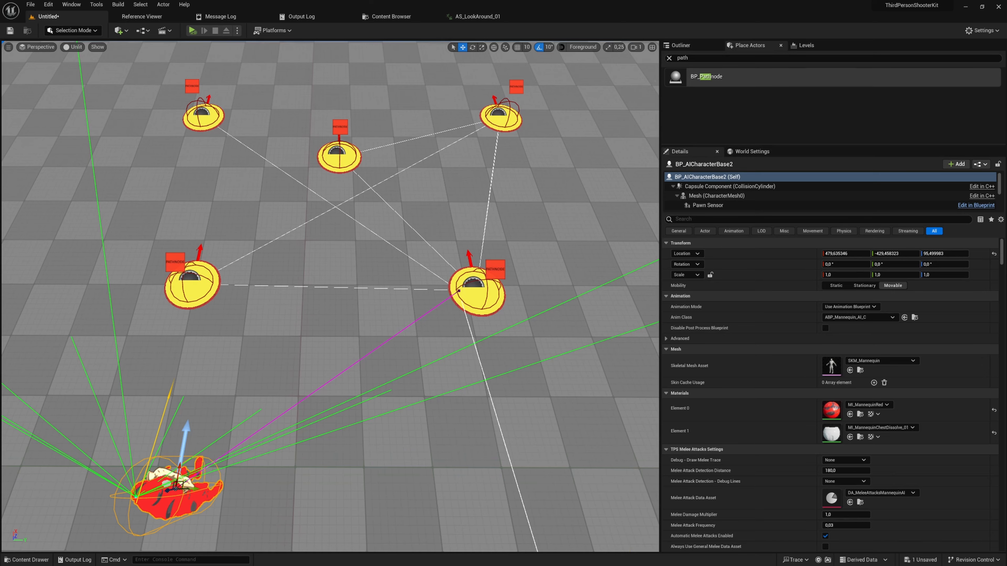
pyautogui.moveTo(434, 233)
pyautogui.mouseDown(button='right')
pyautogui.moveTo(423, 223)
pyautogui.moveTo(434, 232)
pyautogui.mouseUp(button='right')
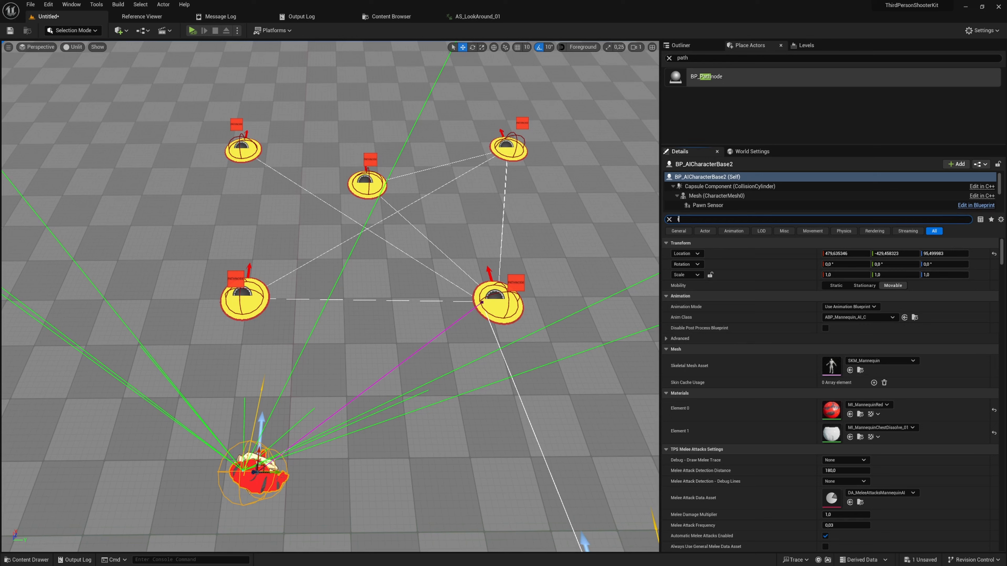
pyautogui.write('initi')
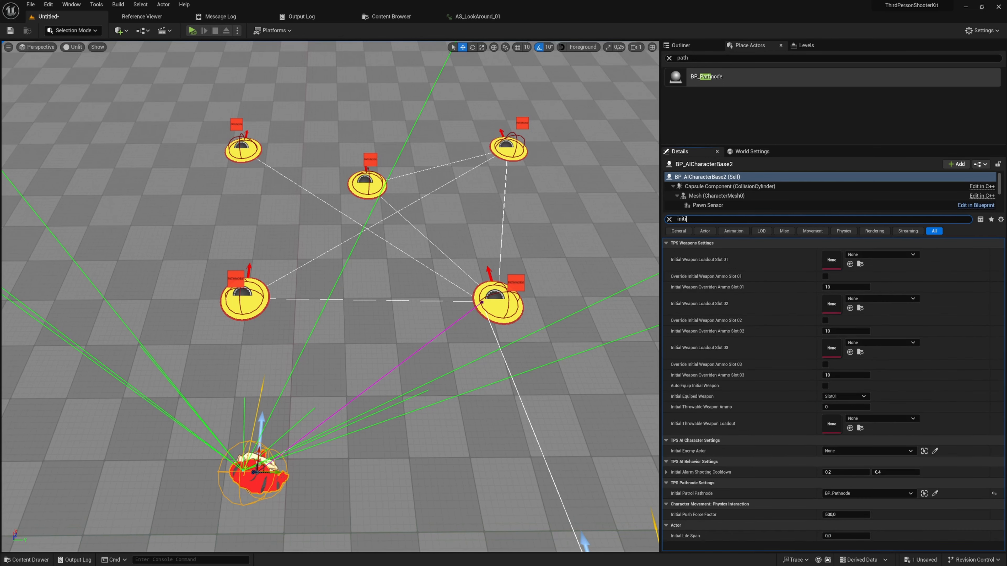
pyautogui.write(' path')
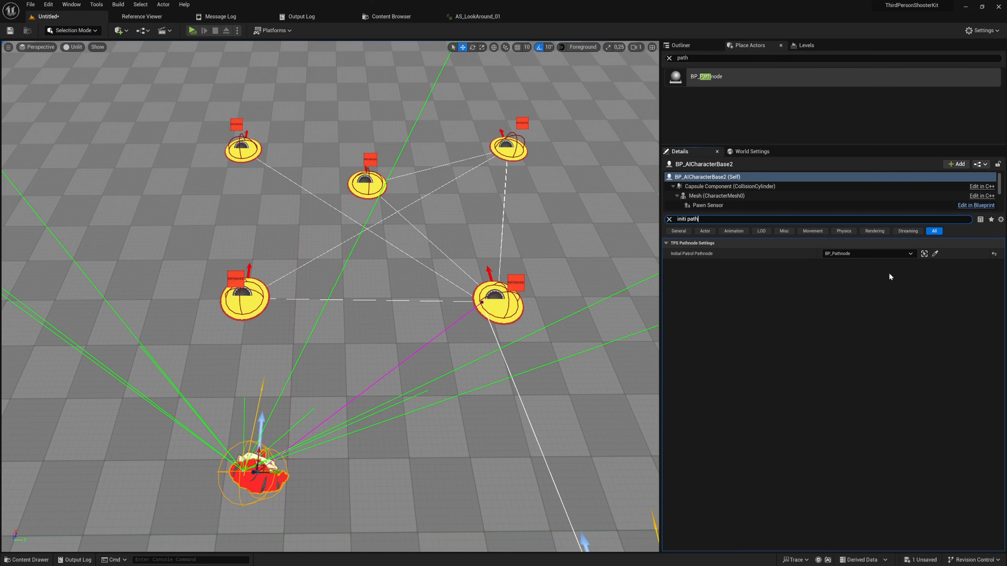
pyautogui.click(935, 253)
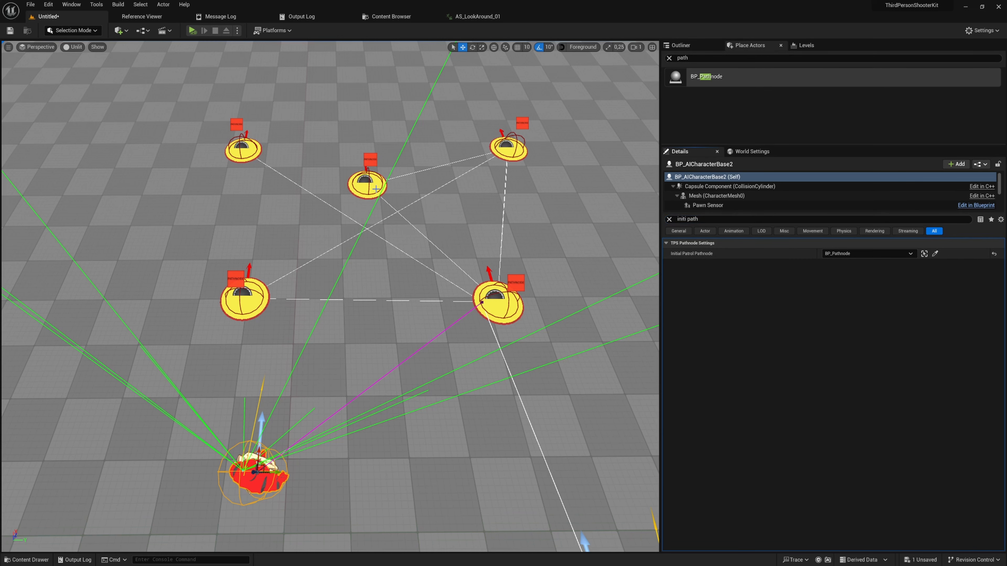
# Clear the property filter and add a second Next Pathnode entry to BP_Pathnode5, assigning BP_Pathnode4
pyautogui.click(243, 148)
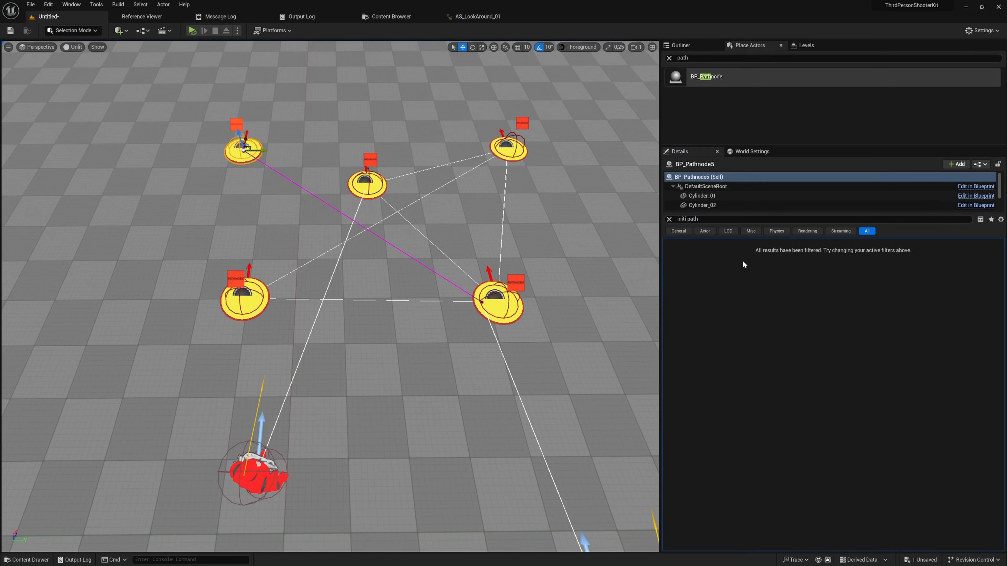
pyautogui.click(668, 219)
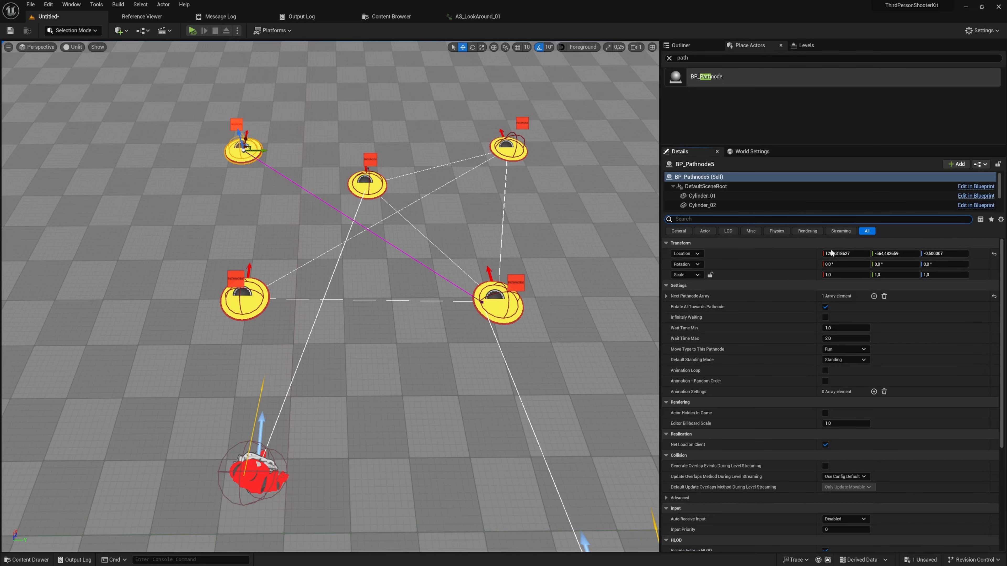
pyautogui.click(776, 296)
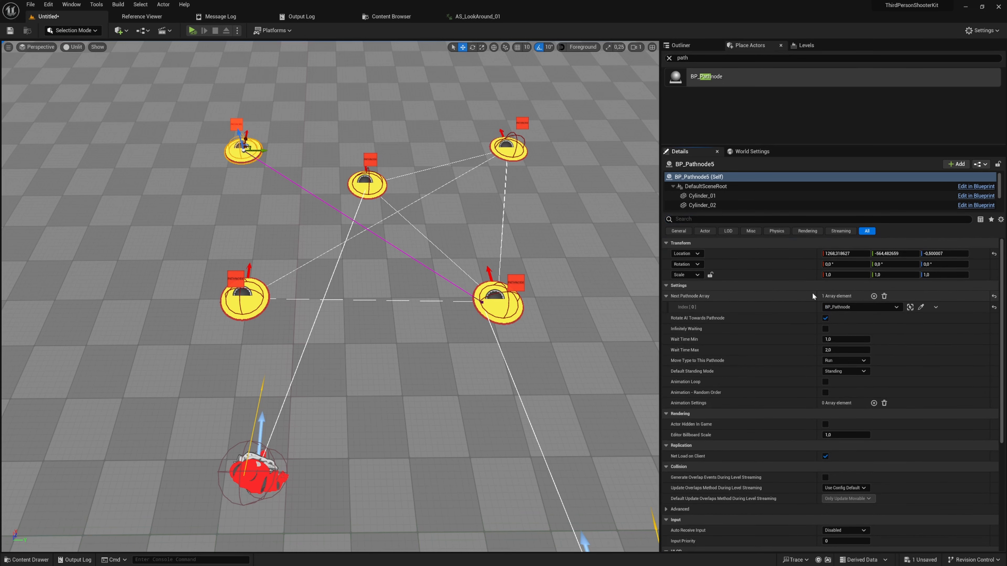
pyautogui.click(875, 297)
pyautogui.click(921, 318)
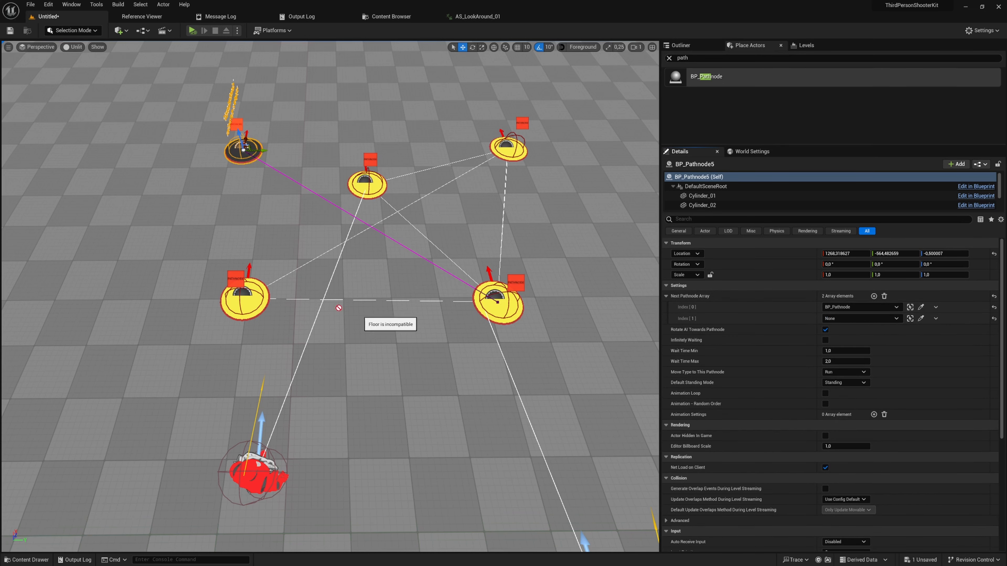
pyautogui.click(251, 297)
# Add a second Next Pathnode entry to BP_Pathnode4 and assign BP_Pathnode2 to it
pyautogui.click(250, 297)
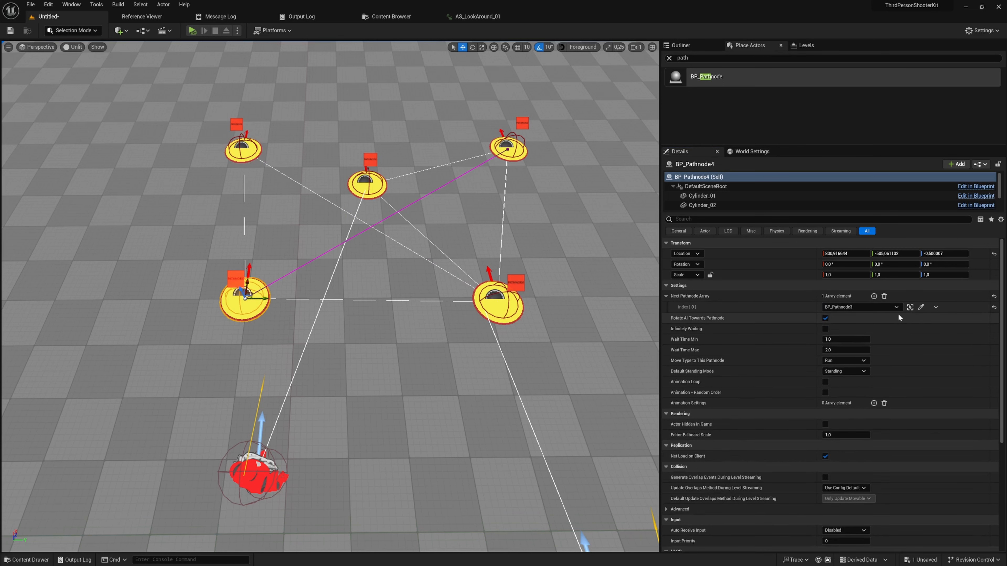
pyautogui.click(874, 296)
pyautogui.click(921, 319)
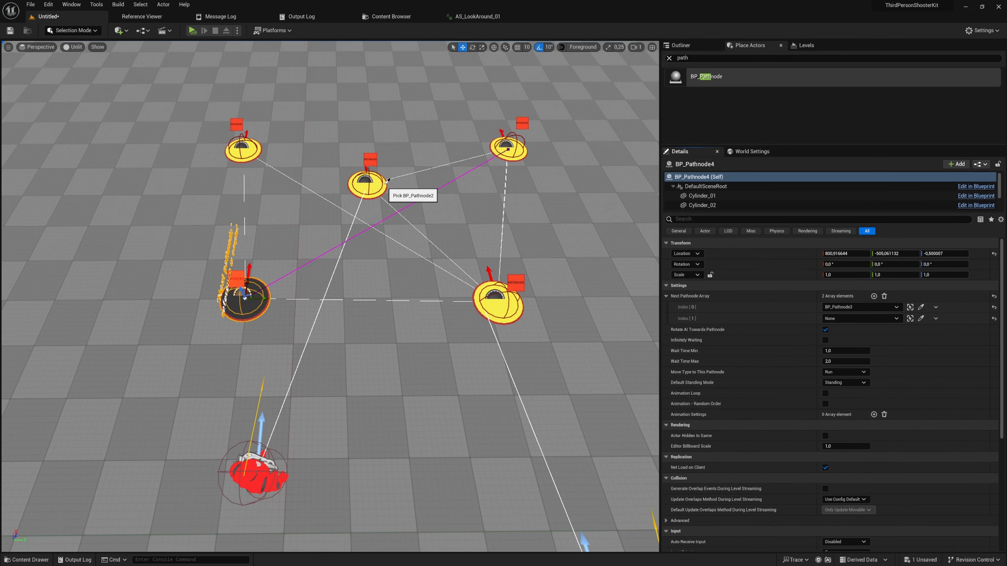
pyautogui.click(379, 189)
# Shift BP_Pathnode2 along Y to about -222 and the second AI character along Y to about -406
pyautogui.click(379, 190)
pyautogui.moveTo(387, 184); pyautogui.dragTo(391, 185)
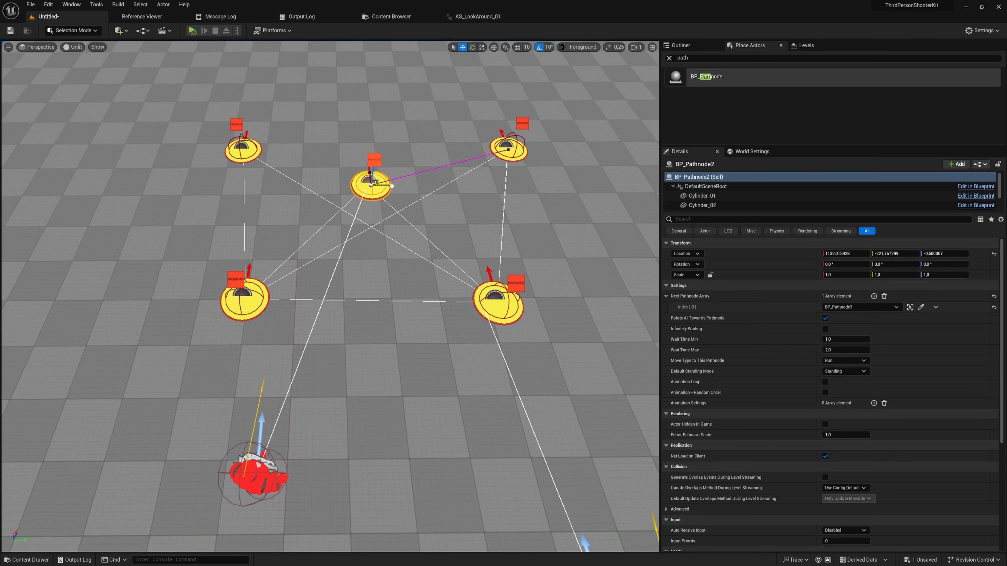
pyautogui.click(269, 483)
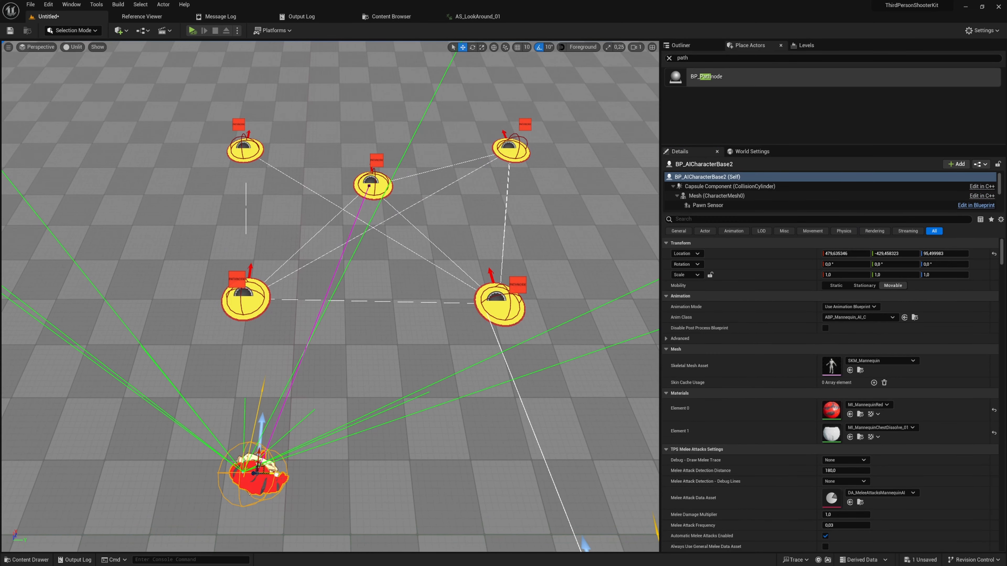
pyautogui.moveTo(277, 476); pyautogui.dragTo(298, 475)
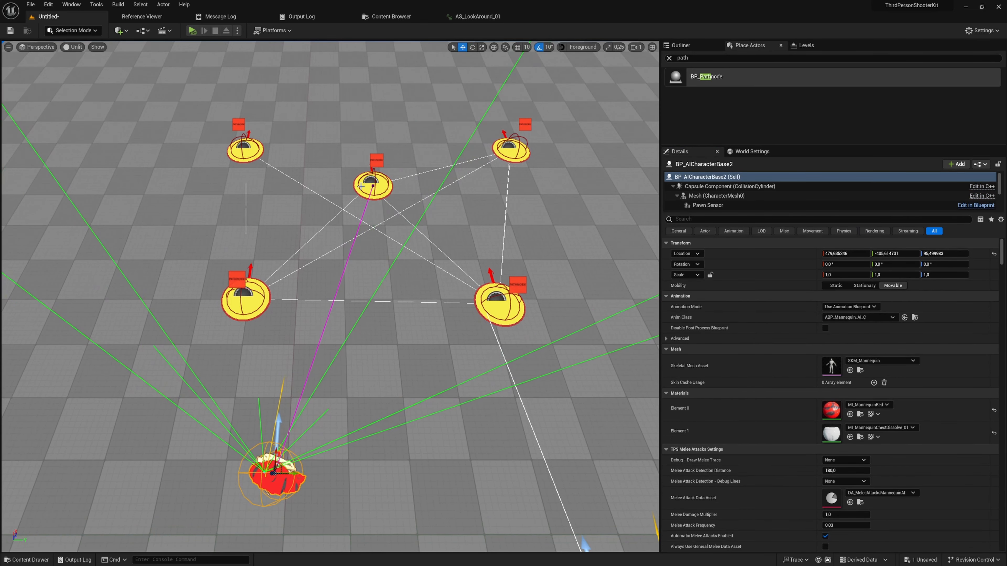
# Select each of the five path nodes in turn to examine which nodes they link to
pyautogui.click(240, 158)
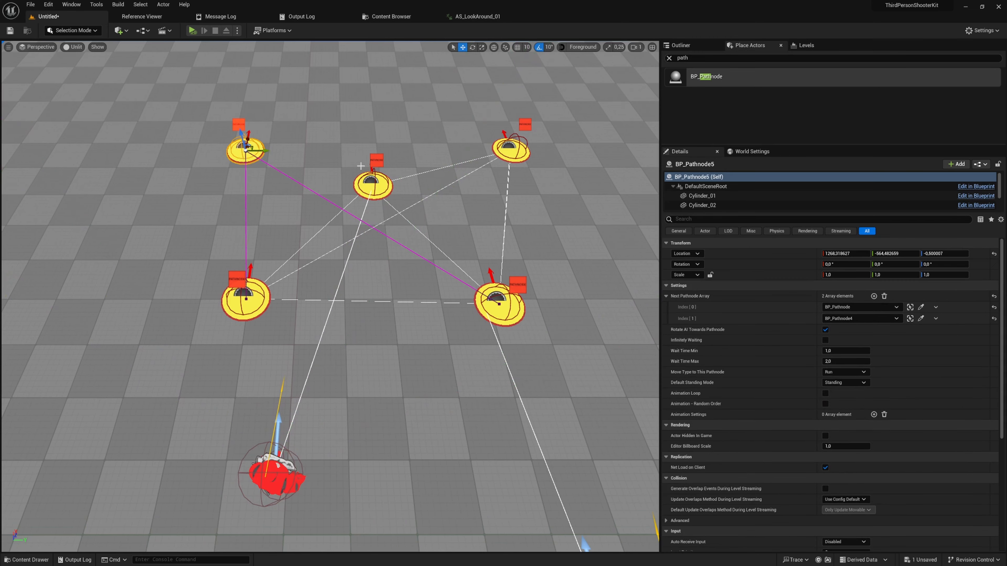
pyautogui.click(511, 295)
pyautogui.click(257, 300)
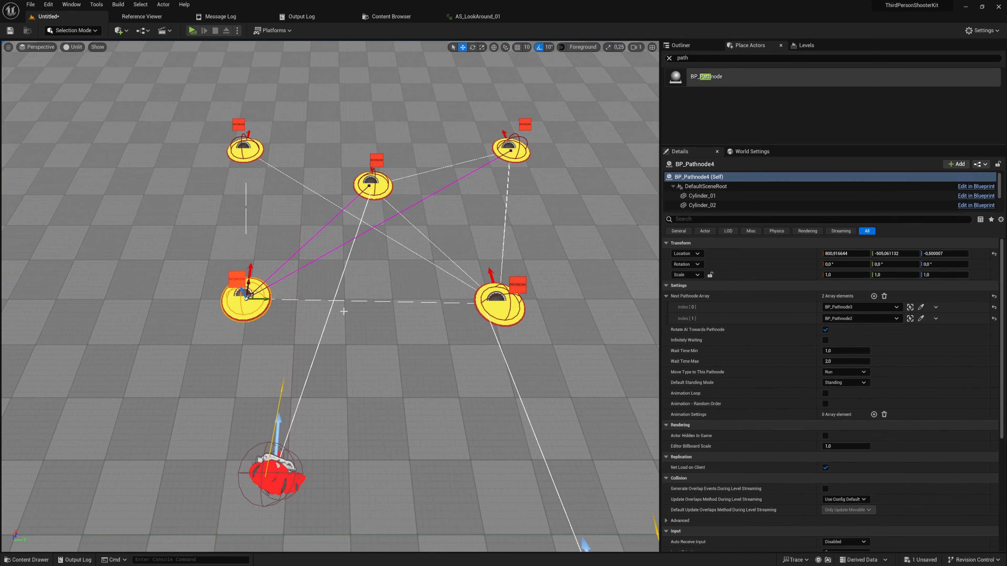
pyautogui.moveTo(515, 192); pyautogui.dragTo(516, 192, button='right')
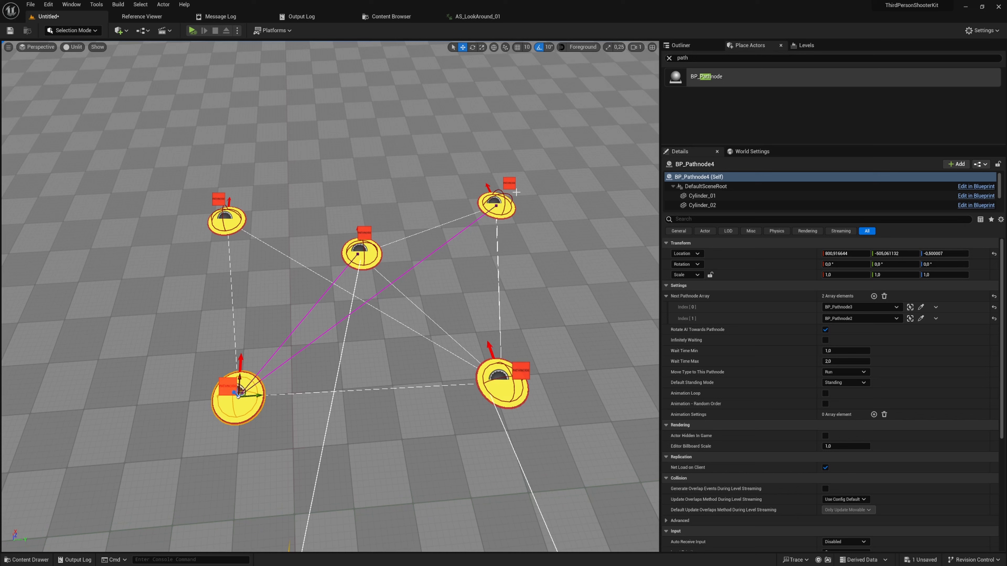
pyautogui.click(496, 208)
pyautogui.click(361, 252)
# Add a third Next Pathnode entry to BP_Pathnode5, assign BP_Pathnode3 to it, and nudge BP_Pathnode5 slightly along Y
pyautogui.click(227, 219)
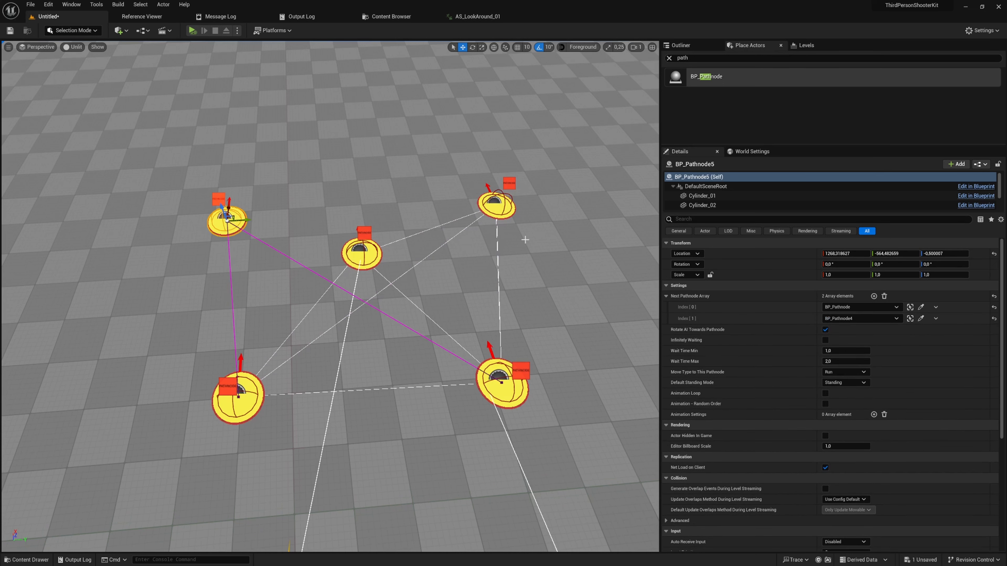
pyautogui.click(874, 296)
pyautogui.click(920, 329)
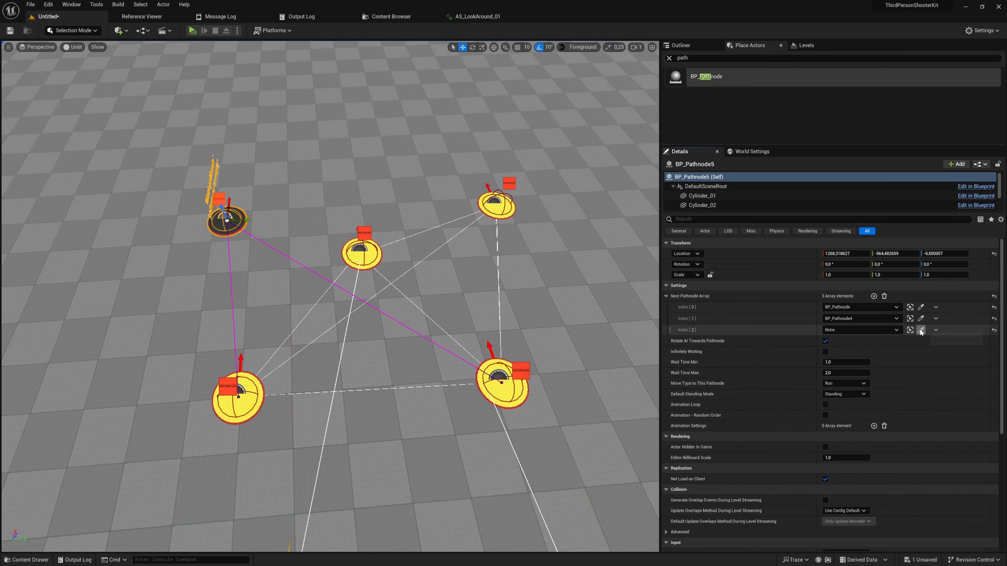
pyautogui.click(491, 206)
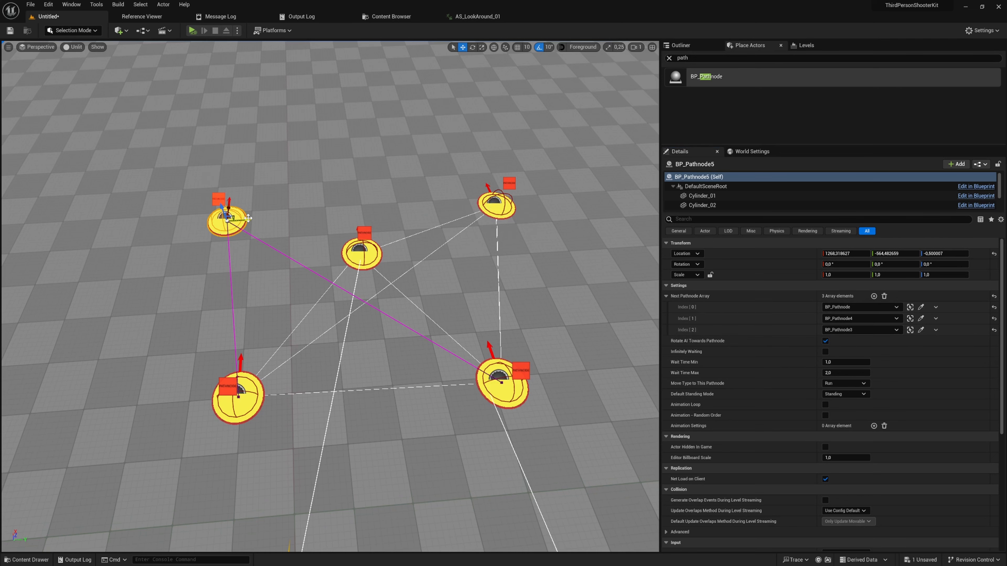
pyautogui.moveTo(248, 219); pyautogui.dragTo(252, 219)
# Select BP_Pathnode2 and BP_Pathnode3 in turn to examine their next-node links
pyautogui.click(369, 250)
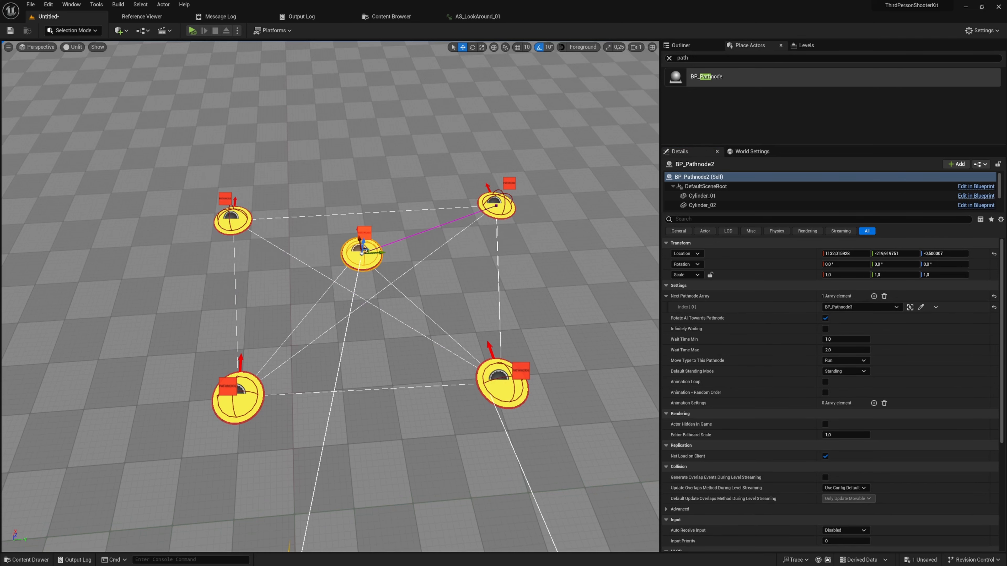
pyautogui.click(477, 222)
pyautogui.click(493, 210)
pyautogui.moveTo(494, 211); pyautogui.dragTo(480, 198, button='right')
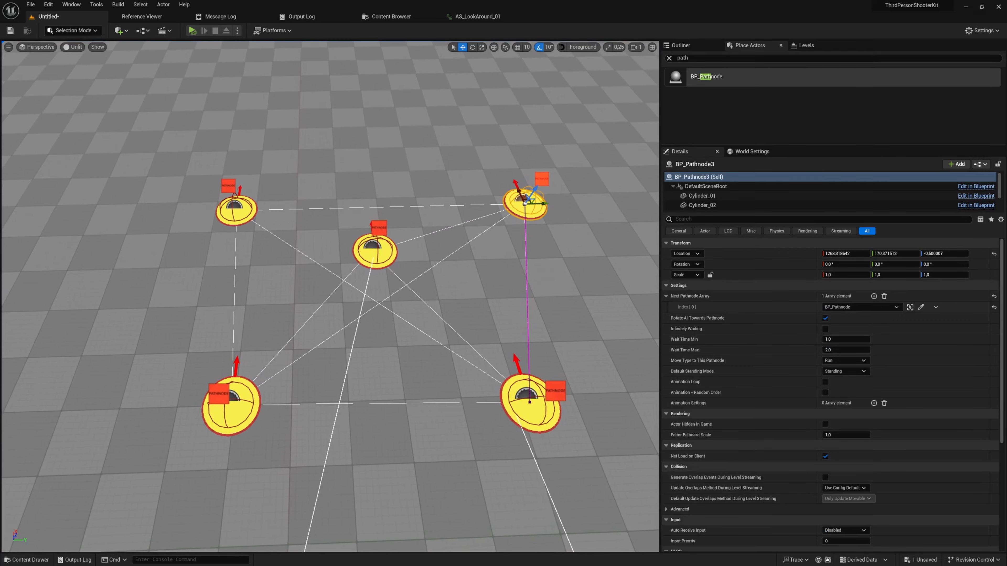
# Simulate the level, watch both AI characters patrol the five-node network from several viewpoints, and stop the simulation
pyautogui.press('w')
pyautogui.press('s')
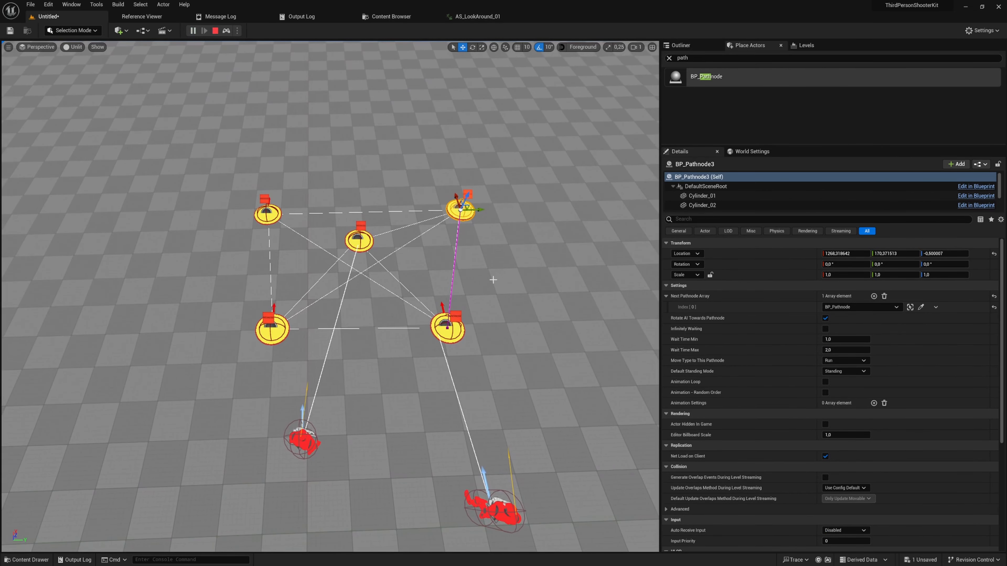
pyautogui.press('g')
pyautogui.moveTo(494, 280); pyautogui.dragTo(487, 204, button='right')
pyautogui.press('w')
pyautogui.press('a')
pyautogui.press('q')
pyautogui.press('s')
pyautogui.press('a')
pyautogui.press('e')
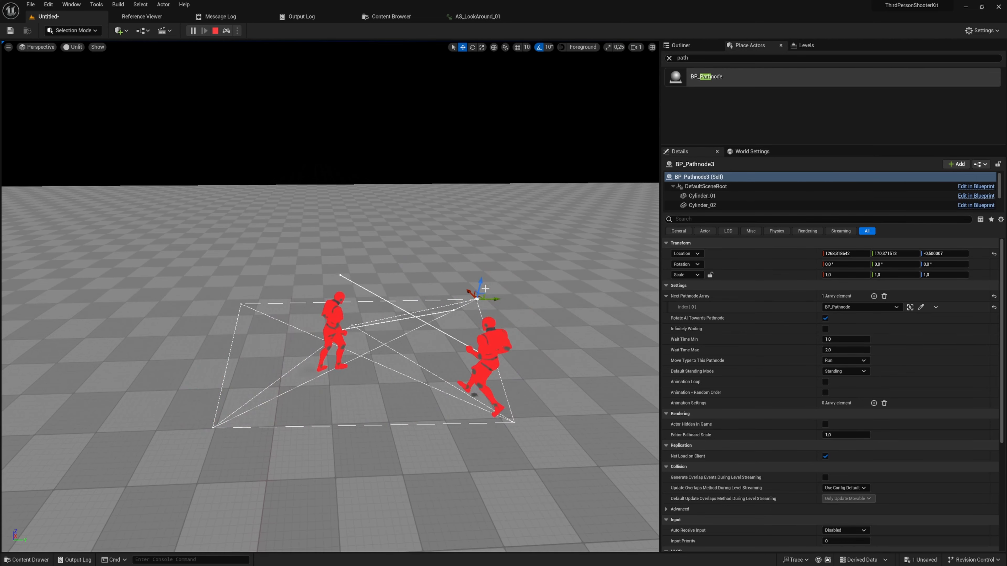
pyautogui.press('Escape')
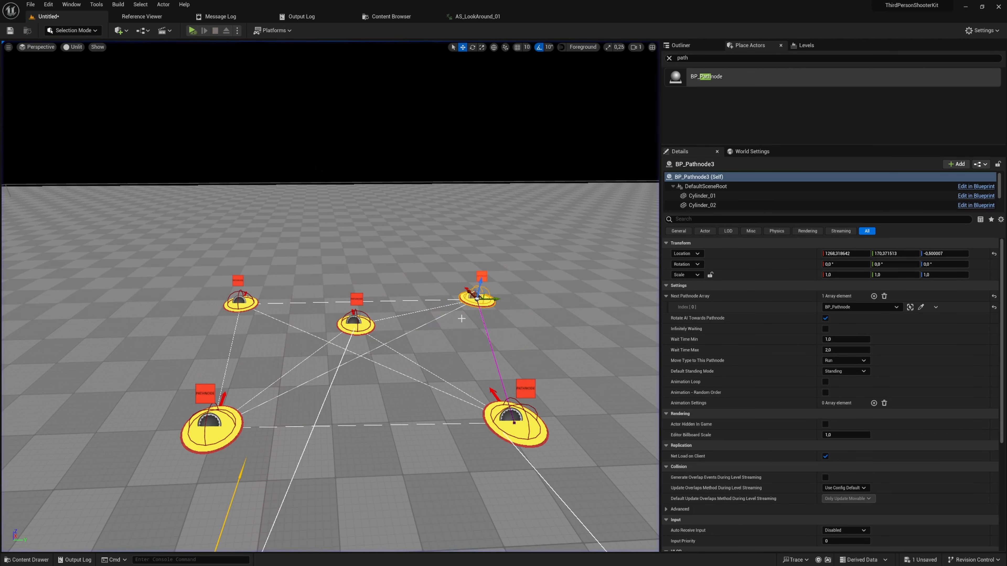
# Select all five path nodes and set their Move Type to This Pathnode to Walk
pyautogui.click(518, 434)
pyautogui.keyDown('ctrl'); pyautogui.click(352, 321); pyautogui.keyUp('ctrl')
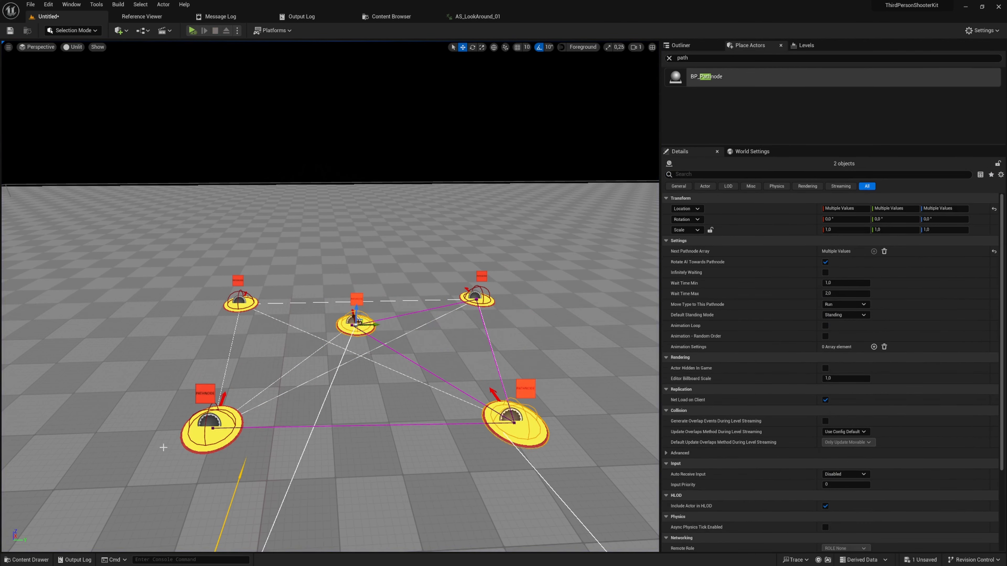
pyautogui.keyDown('ctrl'); pyautogui.click(216, 434); pyautogui.keyUp('ctrl')
pyautogui.keyDown('ctrl'); pyautogui.click(245, 303); pyautogui.keyUp('ctrl')
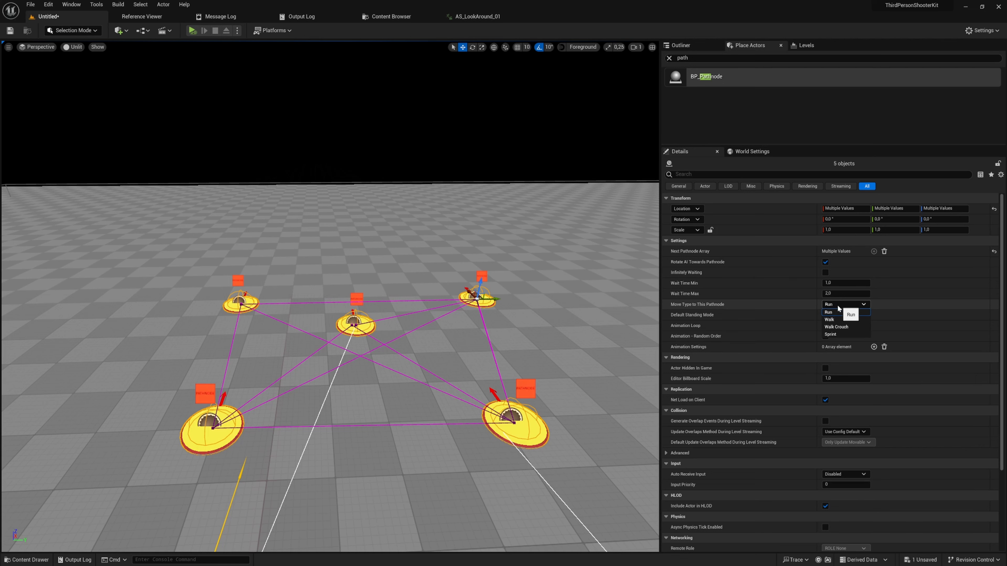
pyautogui.click(829, 319)
# Simulate the level again to watch the AI characters walk between the nodes, and stop the simulation
pyautogui.moveTo(524, 300); pyautogui.dragTo(525, 300)
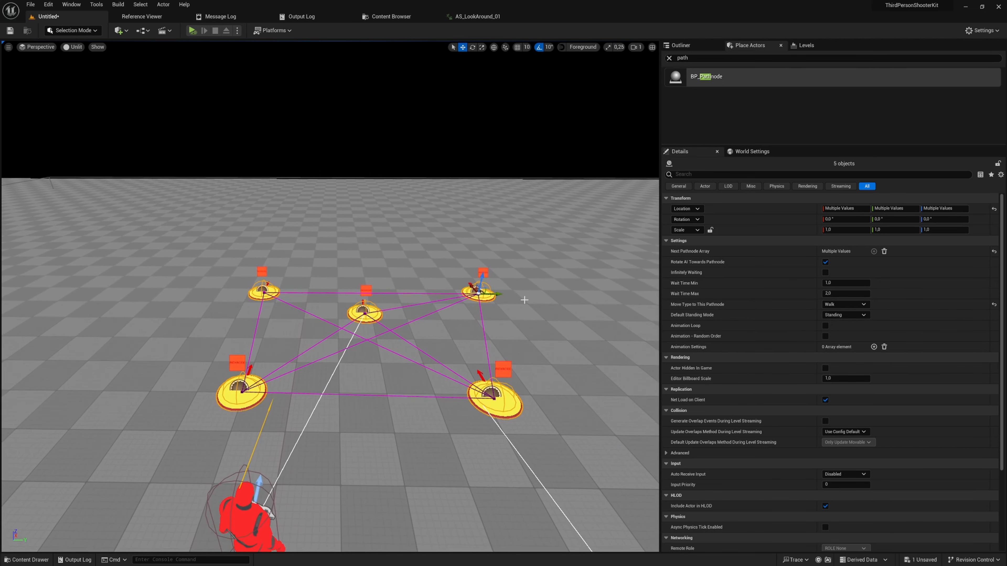
pyautogui.hotkey('alt', 's')
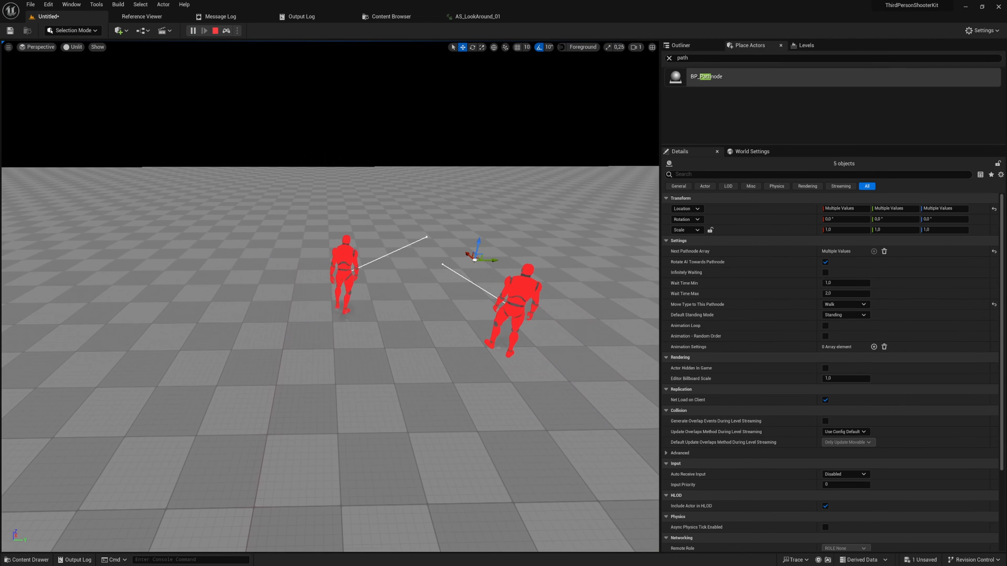
pyautogui.moveTo(453, 165); pyautogui.dragTo(453, 166, button='right')
pyautogui.press('Escape')
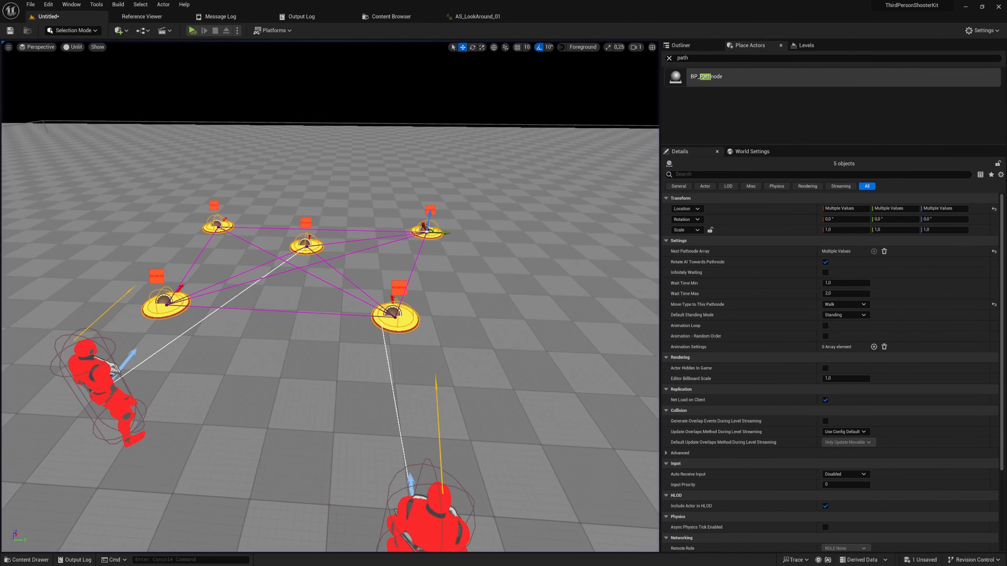
# Place a new BP_Pathnode at about X 612, Y 607 and move the first AI character to about X 421, Y 311
pyautogui.moveTo(324, 272); pyautogui.dragTo(324, 272, button='right')
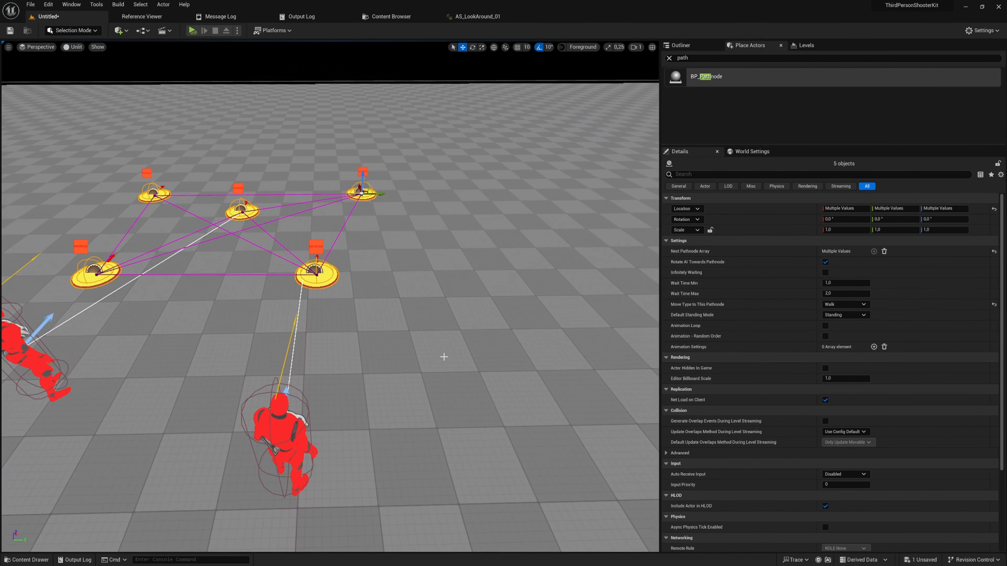
pyautogui.moveTo(647, 254); pyautogui.dragTo(610, 319)
pyautogui.click(282, 428)
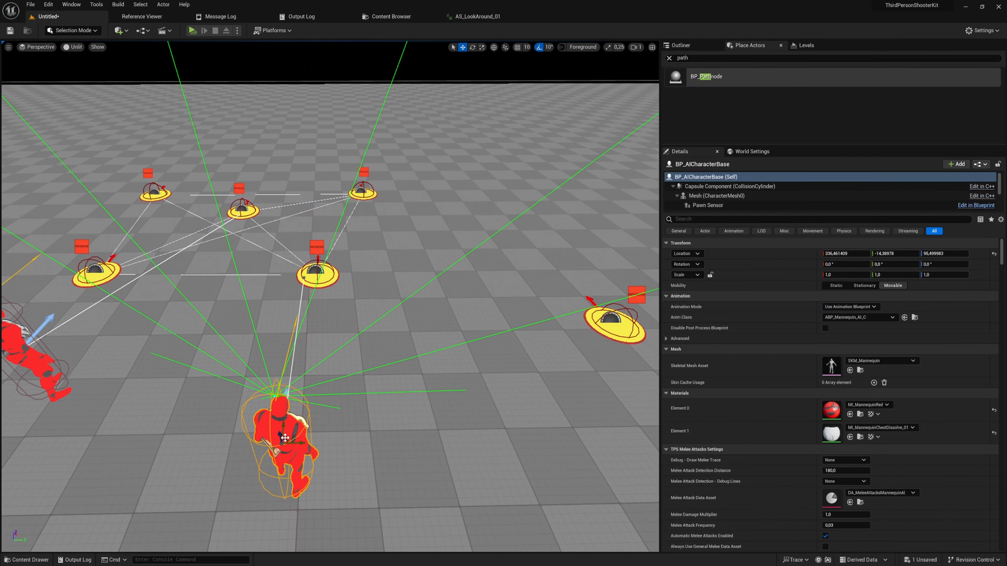
pyautogui.moveTo(288, 436)
pyautogui.mouseDown()
pyautogui.moveTo(528, 385)
pyautogui.moveTo(279, 434)
pyautogui.mouseUp()
# Filter the AI character's properties by "path" and set its Initial Patrol Pathnode to BP_Pathnode6
pyautogui.click(697, 219)
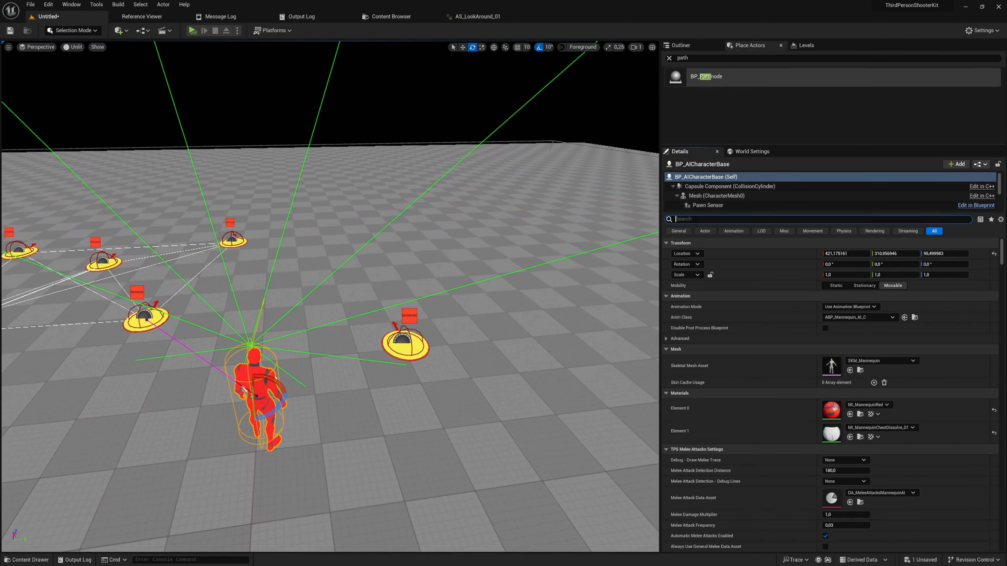
pyautogui.write('path')
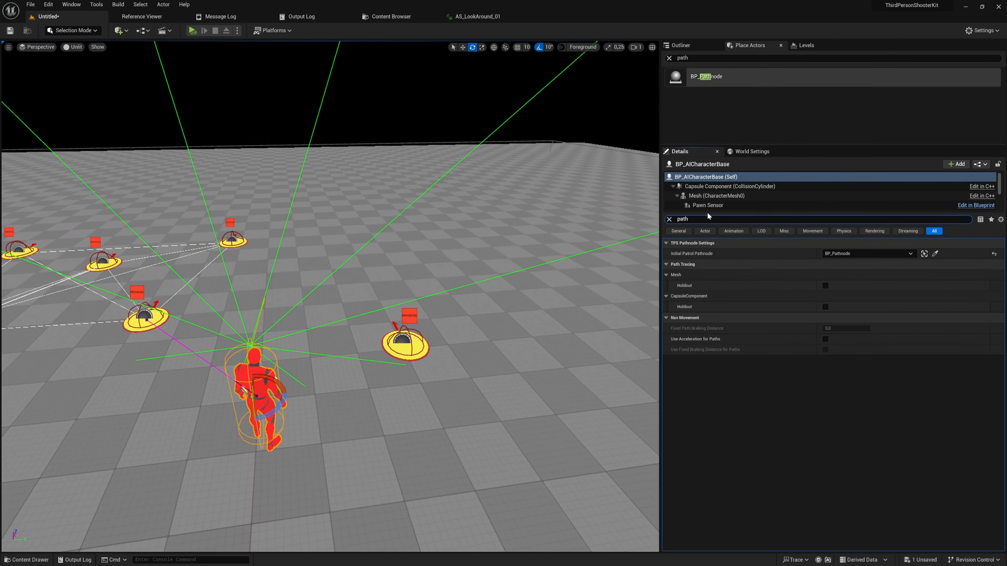
pyautogui.click(935, 253)
pyautogui.click(419, 340)
# Rotate BP_Pathnode6 about 90° around Z and clear the property filter
pyautogui.moveTo(419, 341); pyautogui.dragTo(527, 344, button='right')
pyautogui.click(334, 338)
pyautogui.press('w')
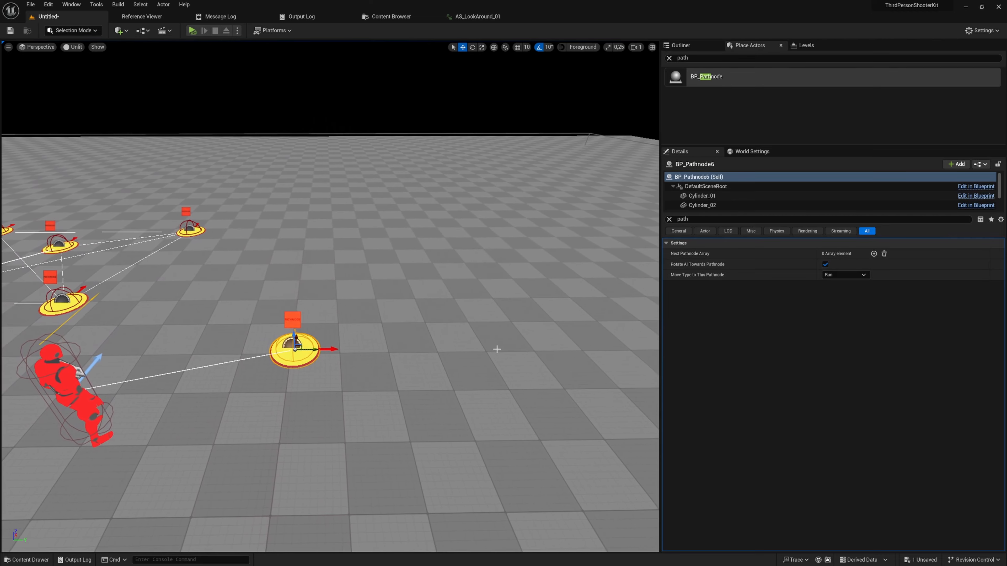
pyautogui.click(669, 219)
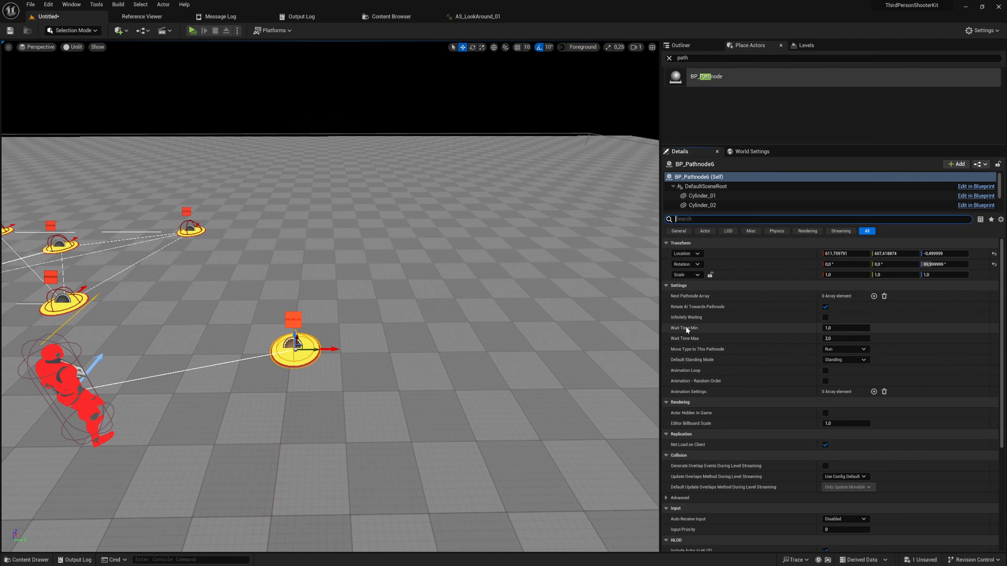
# Duplicate BP_Pathnode6 twice along Y, placing the copies at about Y 1068 and Y 1478
pyautogui.keyDown('alt'); pyautogui.moveTo(319, 349); pyautogui.dragTo(539, 345); pyautogui.keyUp('alt')
pyautogui.moveTo(539, 345); pyautogui.dragTo(530, 378, button='right')
pyautogui.keyDown('alt'); pyautogui.moveTo(421, 357); pyautogui.dragTo(464, 366); pyautogui.keyUp('alt')
# Add a Next Pathnode entry to BP_Pathnode6 and assign BP_Pathnode7 to it
pyautogui.click(207, 338)
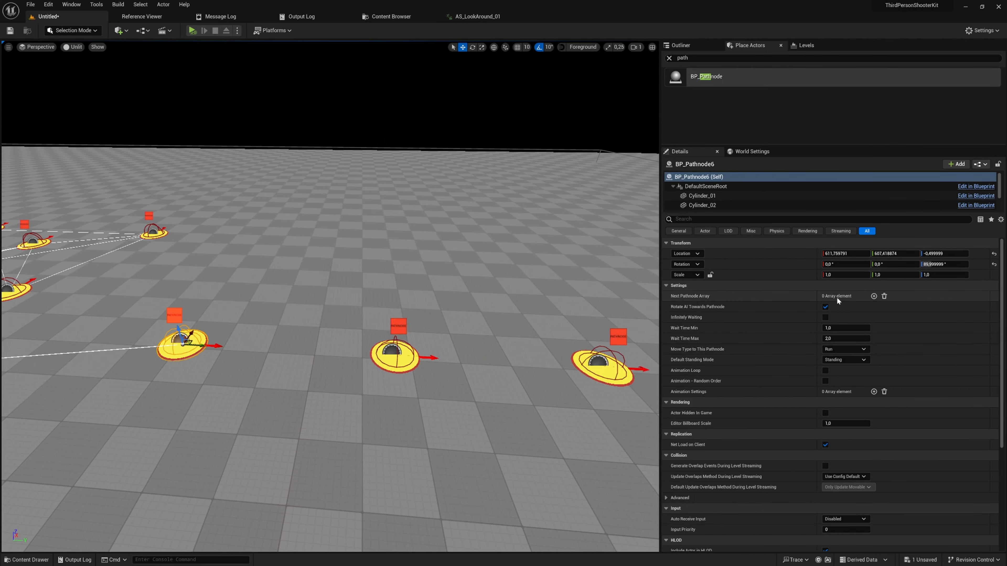
pyautogui.click(873, 296)
pyautogui.click(920, 307)
pyautogui.click(394, 351)
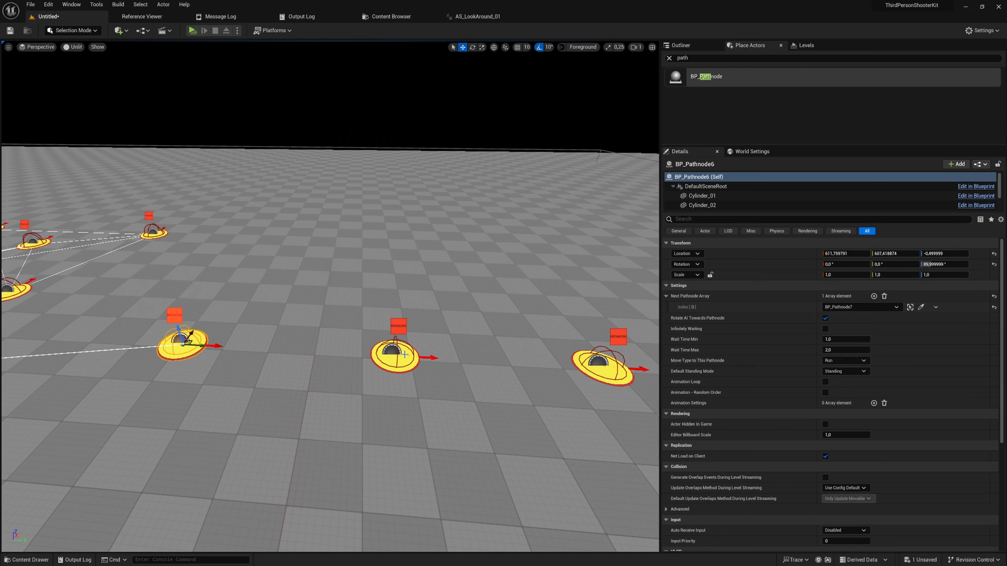
# Add a Next Pathnode entry to BP_Pathnode7 and assign BP_Pathnode8 to it
pyautogui.click(394, 351)
pyautogui.click(874, 296)
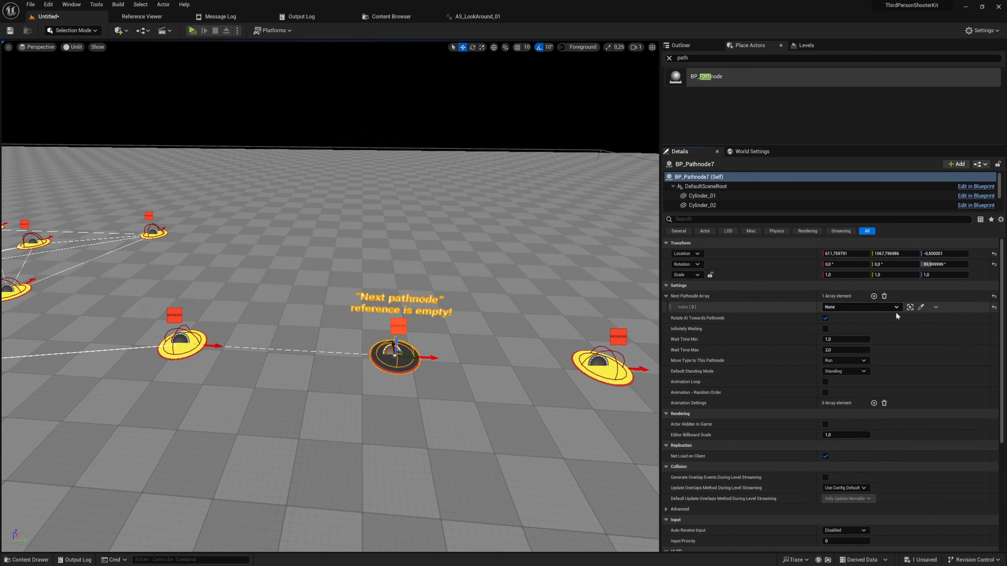
pyautogui.click(920, 307)
pyautogui.click(598, 362)
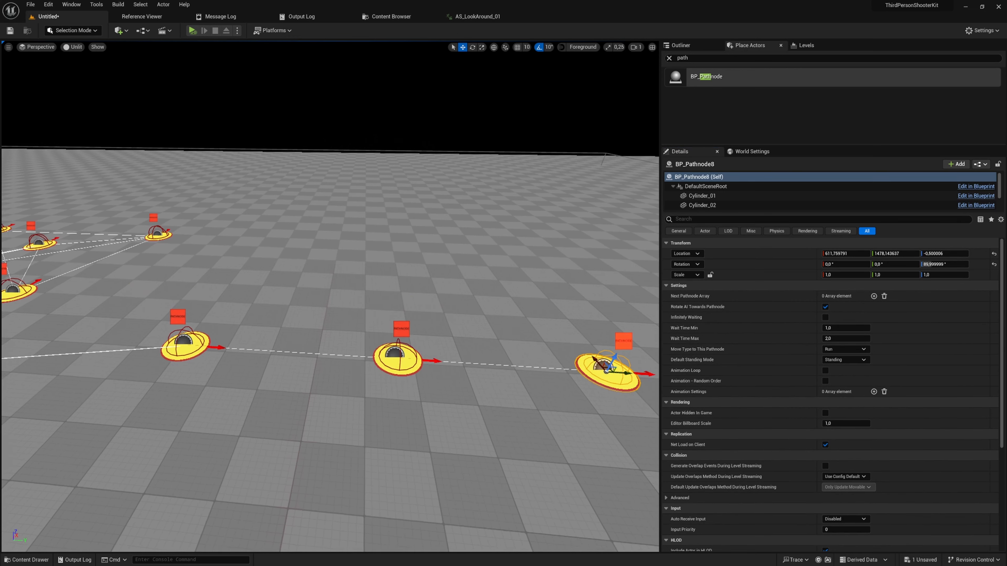
# Set Move Type to This Pathnode to Walk on BP_Pathnode6 and to Walk Crouch on BP_Pathnode7
pyautogui.moveTo(603, 372); pyautogui.dragTo(294, 366, button='middle')
pyautogui.click(276, 347)
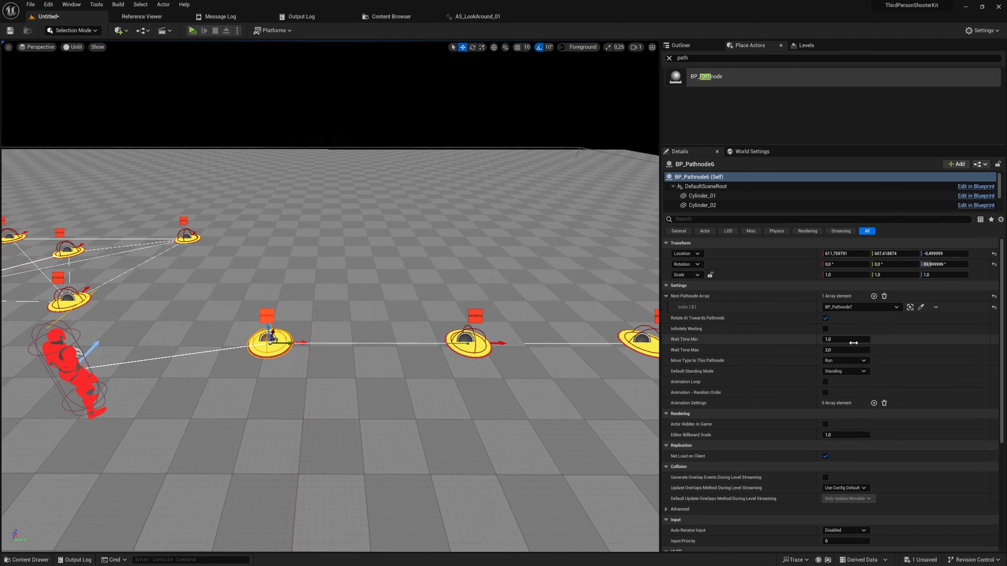
pyautogui.click(844, 361)
pyautogui.click(836, 369)
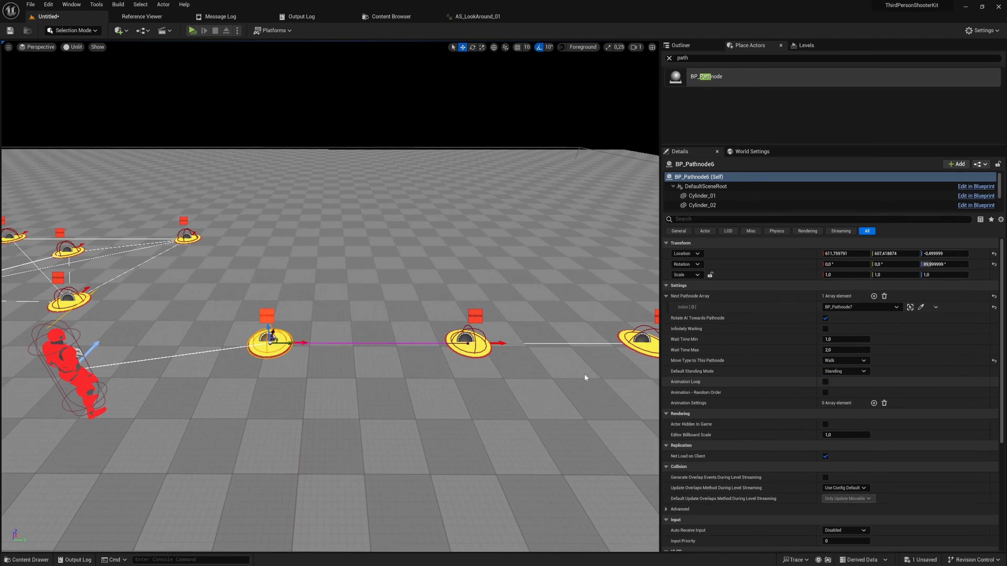
pyautogui.click(472, 345)
pyautogui.click(856, 362)
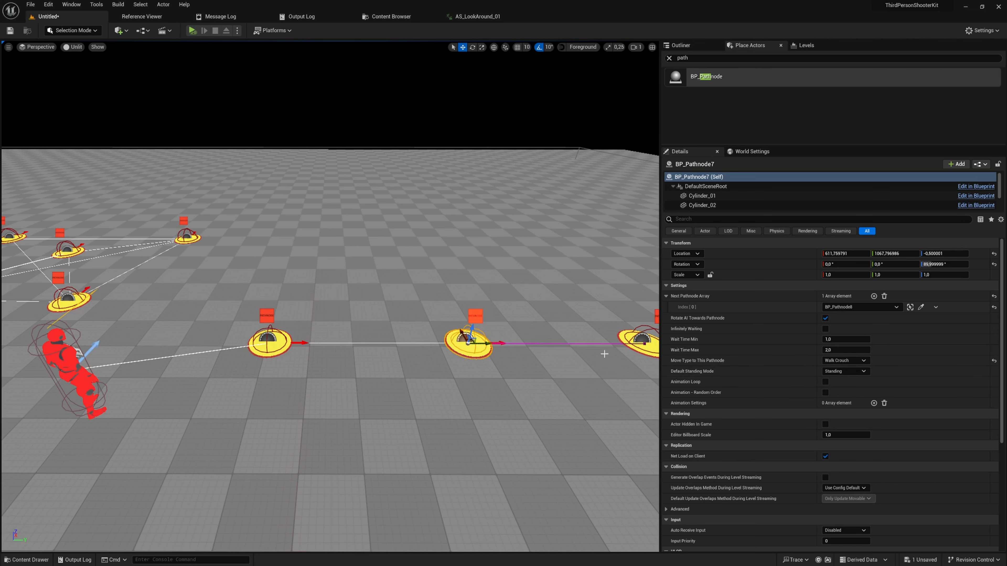
# Set BP_Pathnode8's Move Type to This Pathnode to Sprint and move the node along Y to about 1911
pyautogui.moveTo(549, 339); pyautogui.dragTo(595, 334, button='right')
pyautogui.click(522, 346)
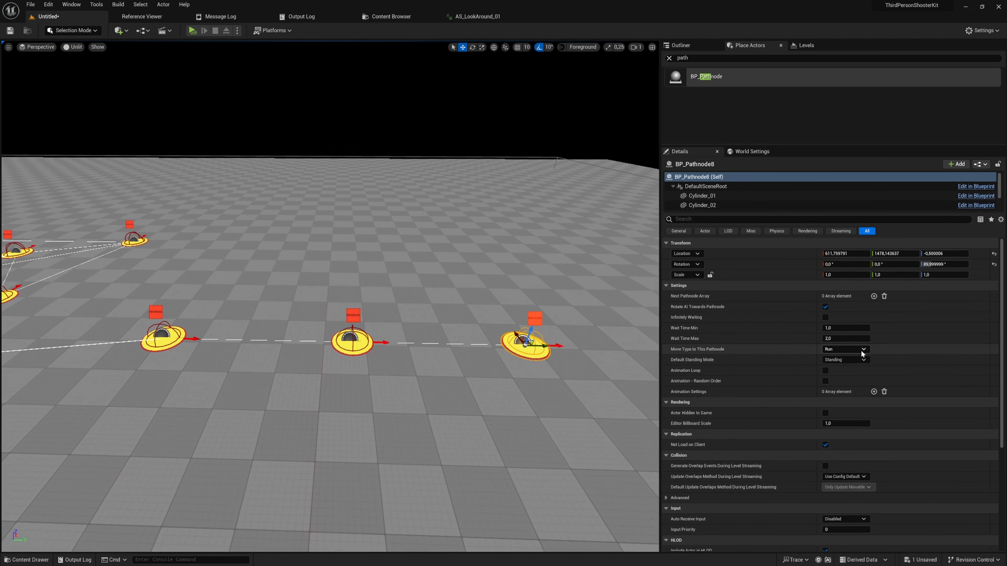
pyautogui.moveTo(578, 321); pyautogui.dragTo(575, 306, button='right')
pyautogui.moveTo(481, 349); pyautogui.dragTo(629, 352)
pyautogui.moveTo(630, 352); pyautogui.dragTo(540, 360, button='right')
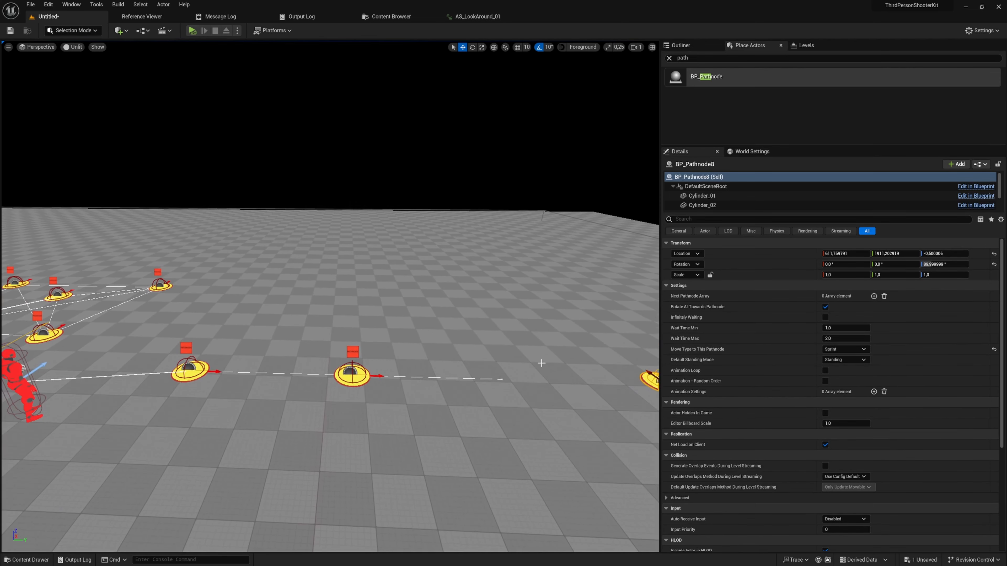
# Simulate the level to watch the AI follow the three-node path, switch the viewport to Lit, and stop the simulation
pyautogui.hotkey('alt', 'p')
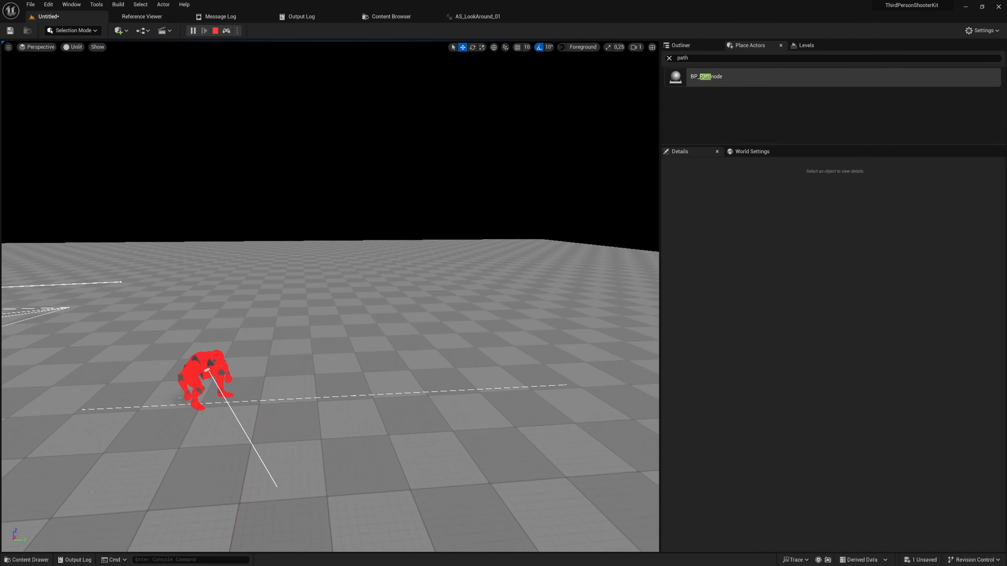
pyautogui.hotkey('alt', '4')
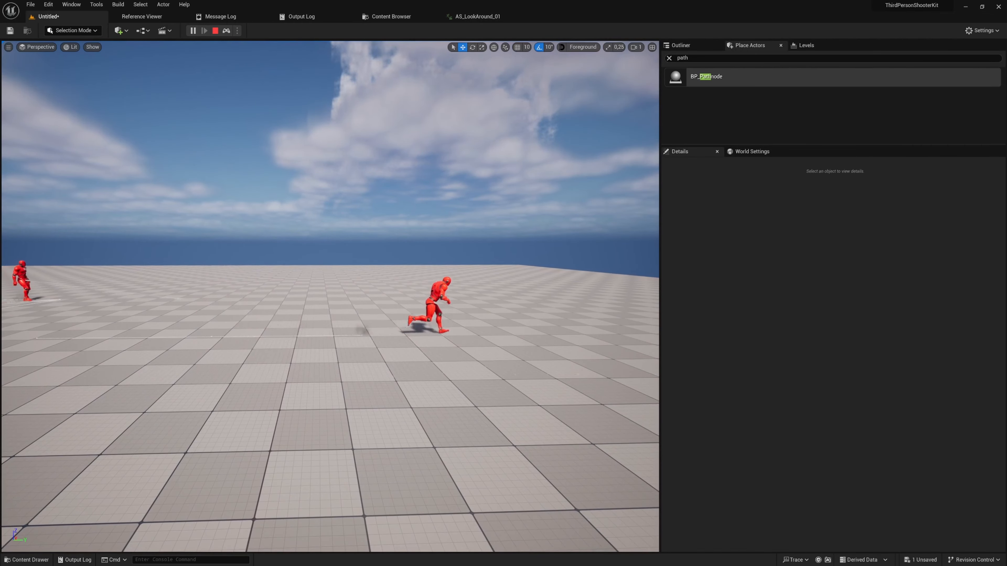
pyautogui.click(215, 31)
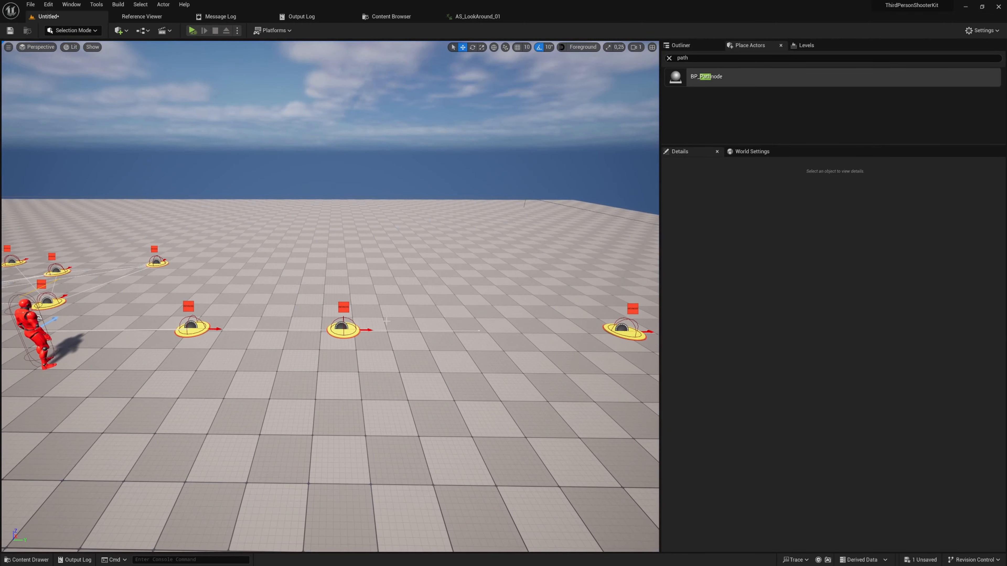
# Select BP_Pathnode7 and examine its move type options and Rotate AI Towards Pathnode setting
pyautogui.click(351, 331)
pyautogui.moveTo(350, 331); pyautogui.dragTo(349, 309, button='right')
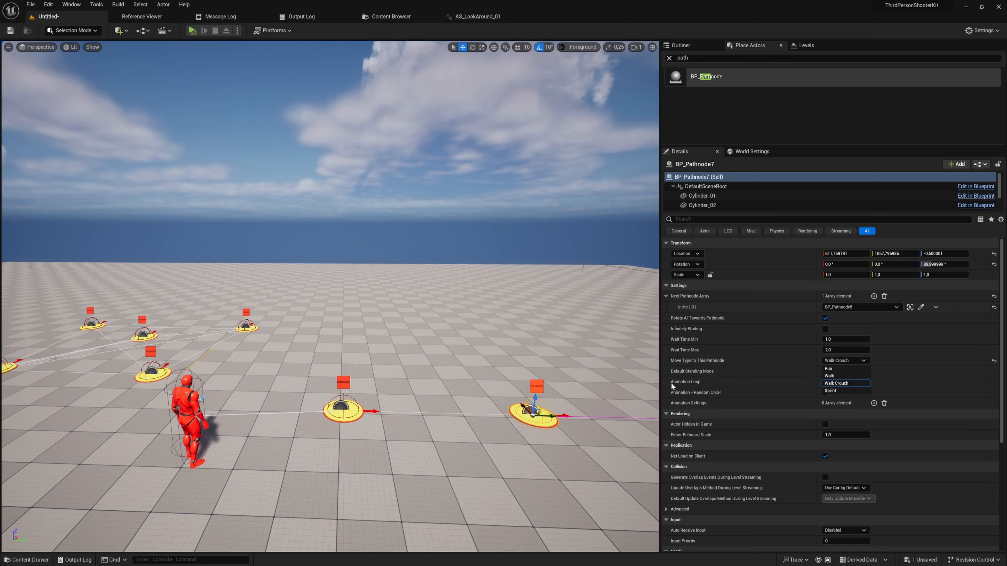
pyautogui.moveTo(425, 397); pyautogui.dragTo(540, 338, button='right')
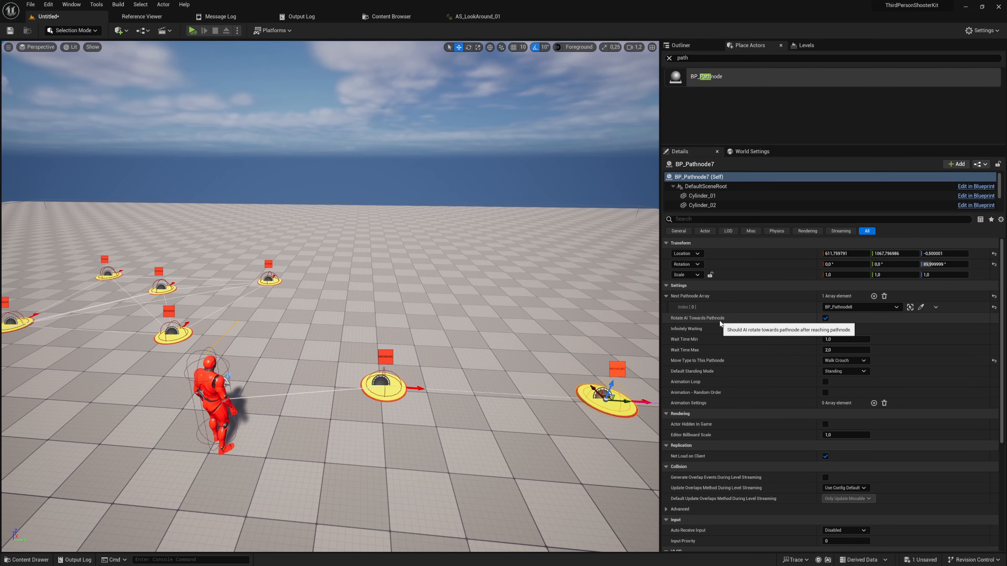
# Select BP_Pathnode6 and focus on it to examine its direction arrow up close
pyautogui.click(381, 383)
pyautogui.press('f')
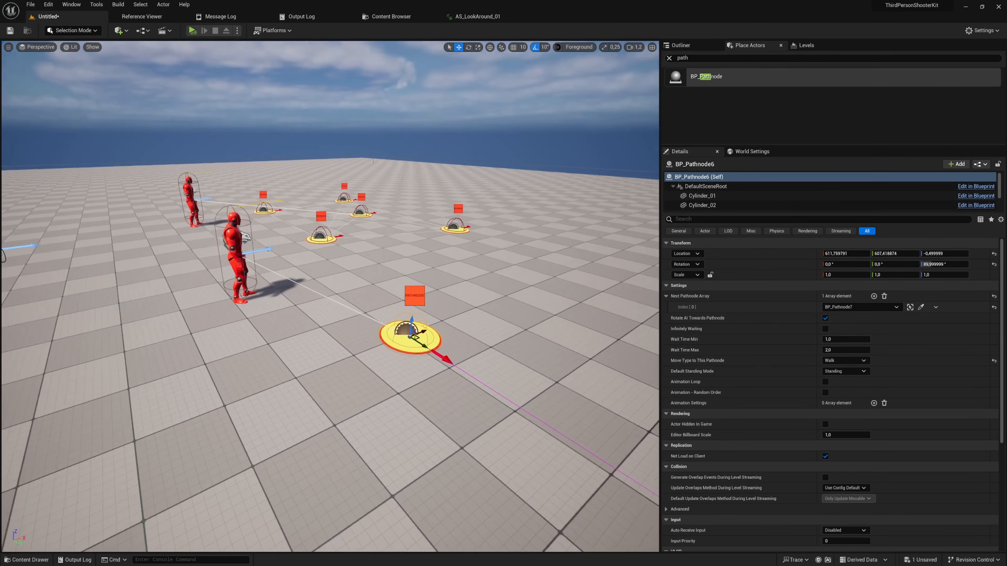
pyautogui.moveTo(400, 372); pyautogui.dragTo(436, 396, button='right')
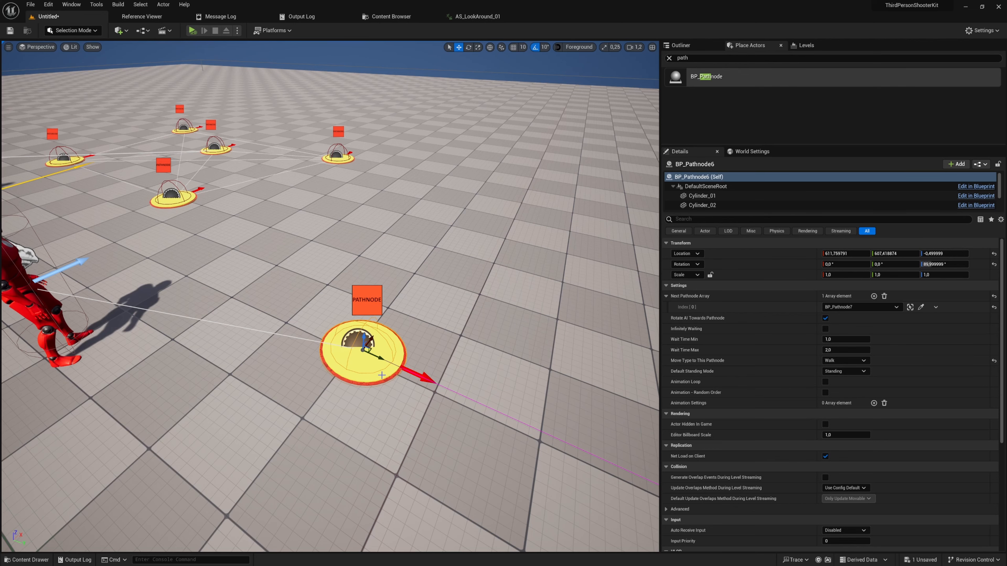
# Rotate BP_Pathnode6 by -180° about the Z axis so that its direction arrow points the opposite way
pyautogui.moveTo(382, 375); pyautogui.dragTo(414, 390, button='right')
pyautogui.press('e')
pyautogui.moveTo(349, 356); pyautogui.dragTo(350, 356)
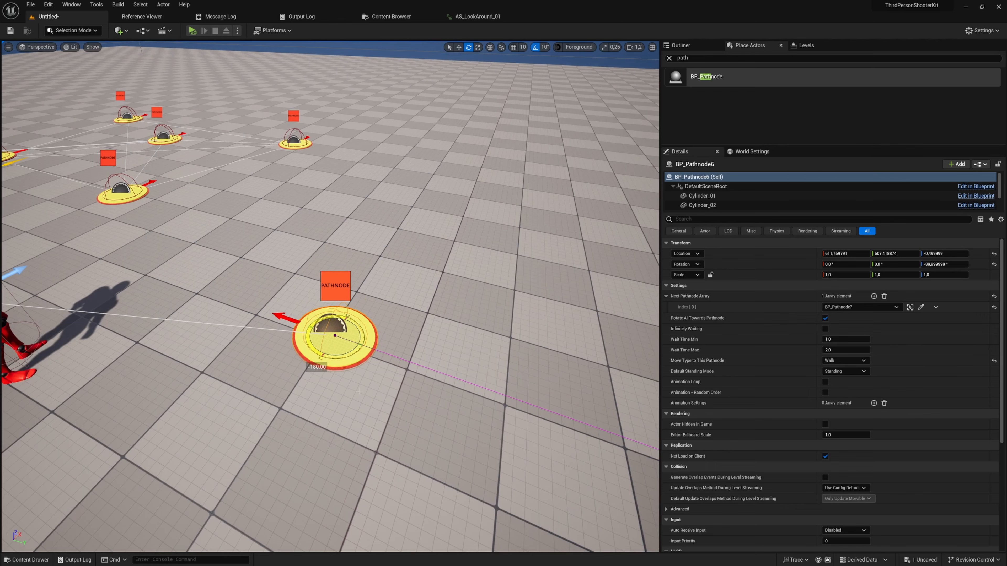
# Simulate the level to watch which way the AI faces at the rotated BP_Pathnode6, and stop the simulation
pyautogui.hotkey('alt', 'p')
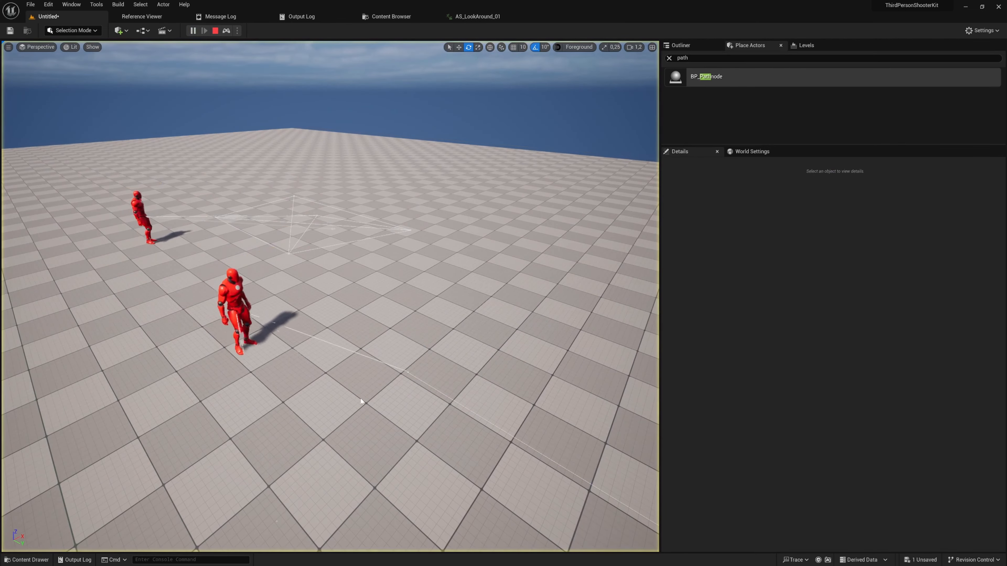
pyautogui.moveTo(360, 397); pyautogui.dragTo(363, 419, button='right')
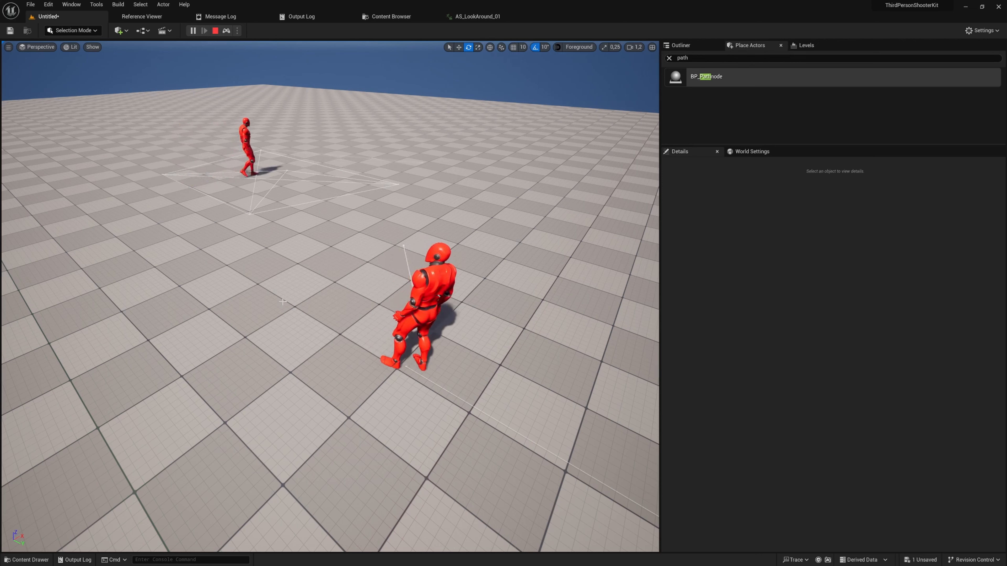
pyautogui.press('Escape')
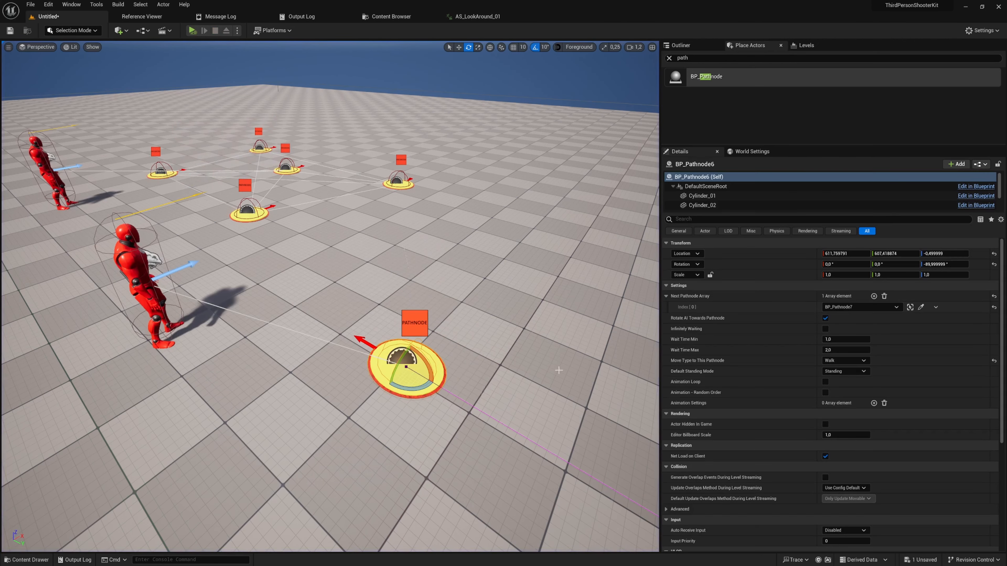
# Disable Rotate AI Towards Pathnode on BP_Pathnode6 and move the nearby AI character to about X 298, Y 465
pyautogui.click(825, 318)
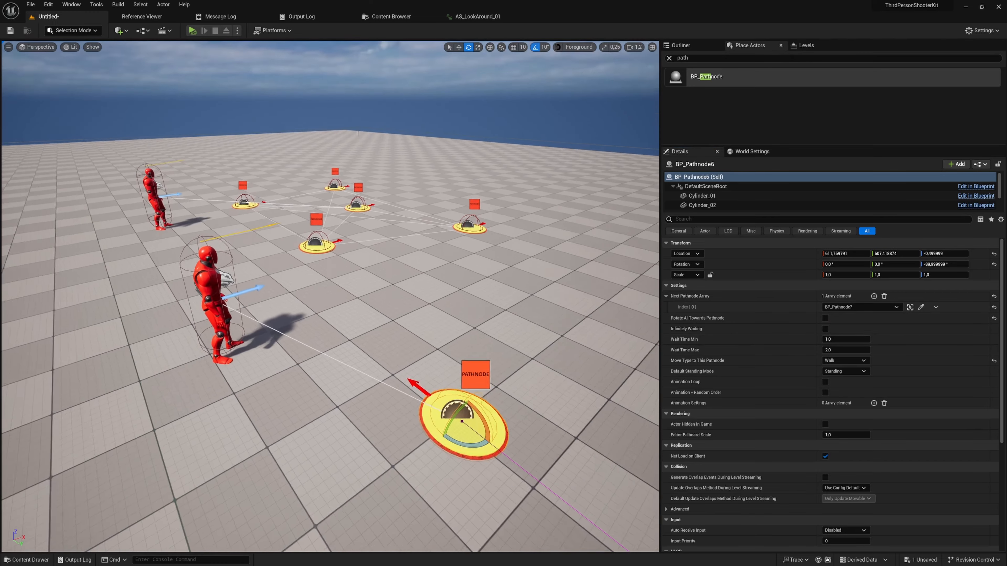
pyautogui.moveTo(265, 192); pyautogui.dragTo(274, 211, button='right')
pyautogui.press('w')
pyautogui.click(241, 281)
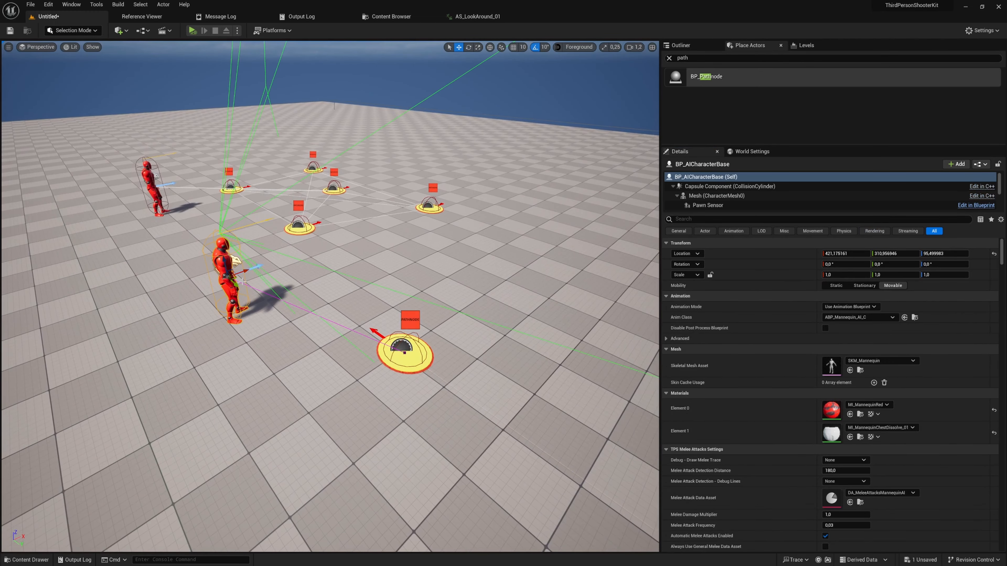
pyautogui.moveTo(235, 277); pyautogui.dragTo(205, 352)
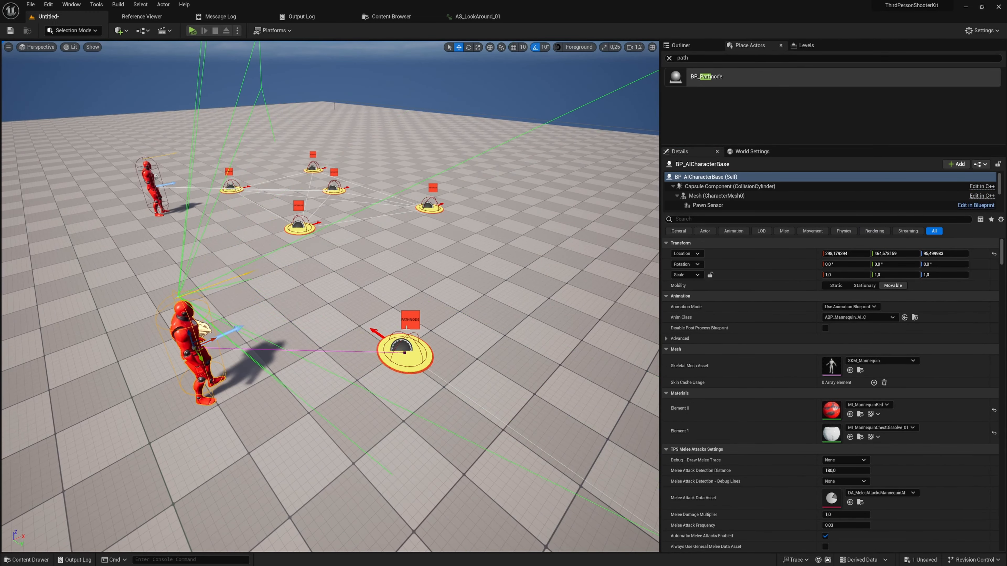
# Simulate the level to check the AI's facing at BP_Pathnode6 without node rotation, and stop the simulation
pyautogui.hotkey('alt', 's')
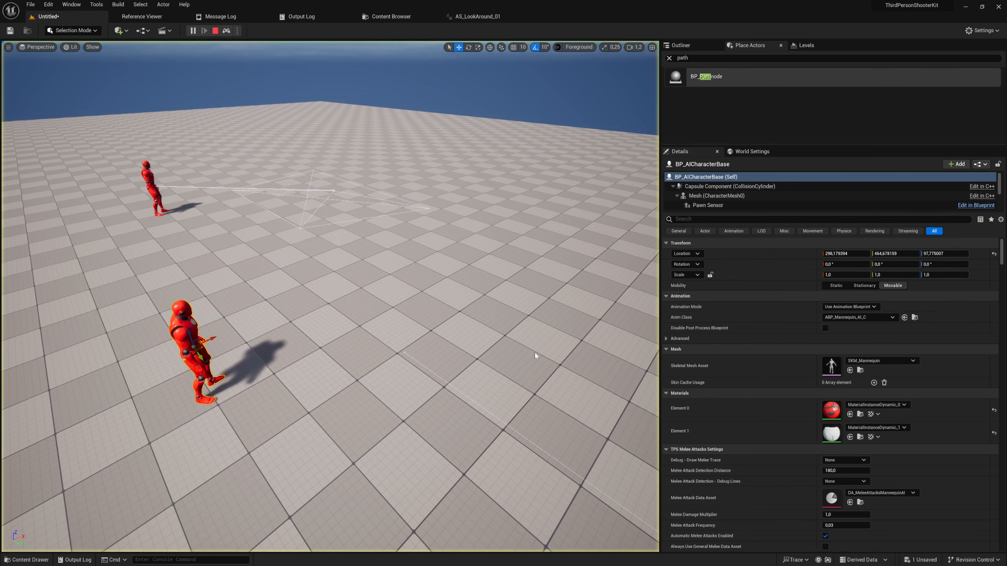
pyautogui.moveTo(534, 353); pyautogui.dragTo(448, 44, button='right')
pyautogui.moveTo(473, 342); pyautogui.dragTo(464, 340, button='right')
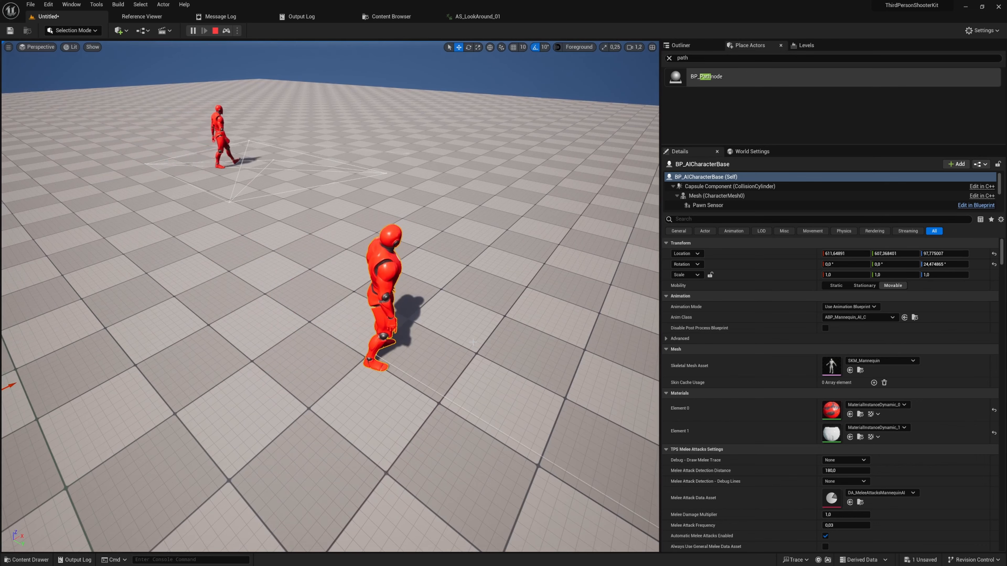
pyautogui.press('Escape')
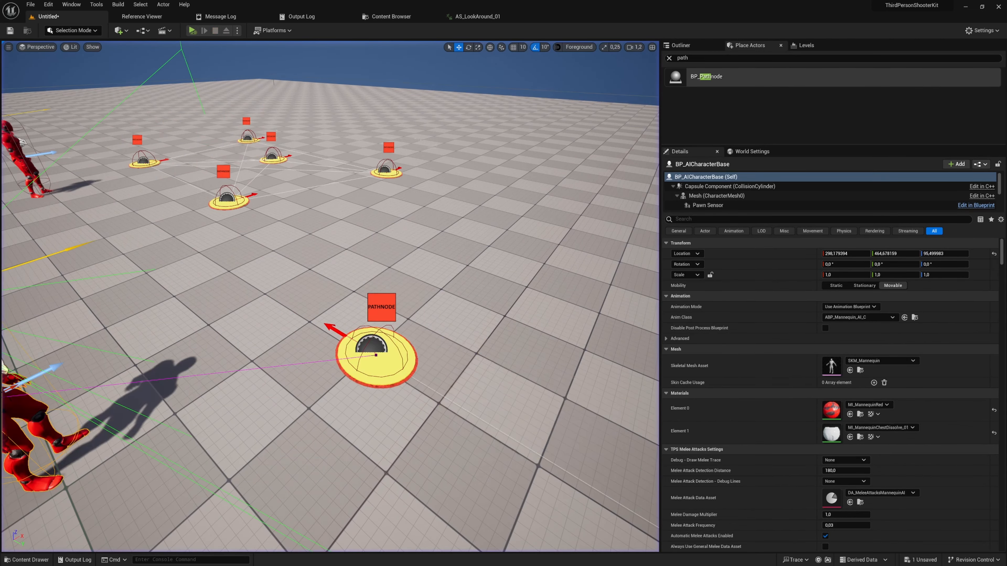
# Clear the Next Pathnode Array of BP_Pathnode6 and set its Default Standing Mode to Crouching
pyautogui.moveTo(484, 345); pyautogui.dragTo(472, 342, button='right')
pyautogui.click(387, 346)
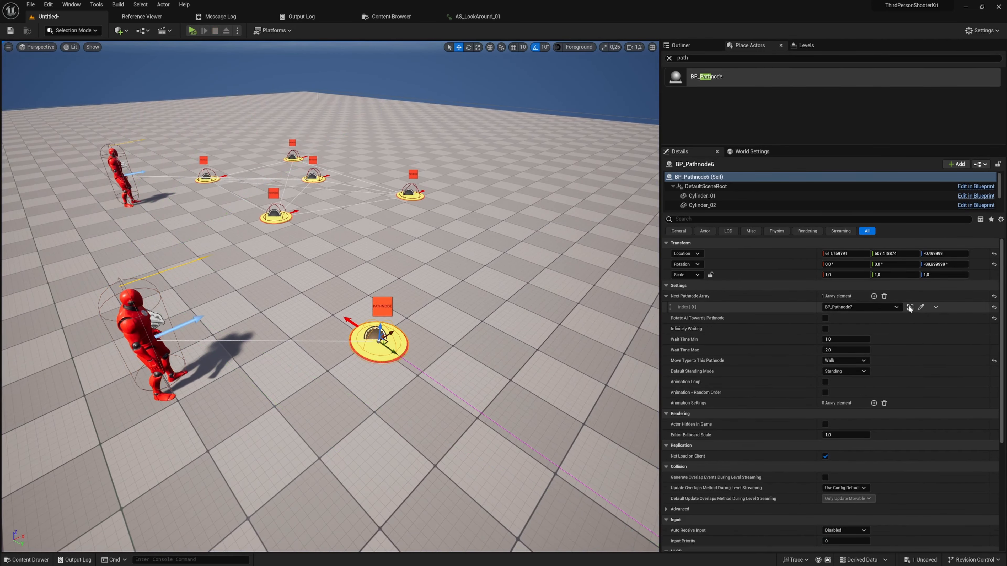
pyautogui.click(884, 296)
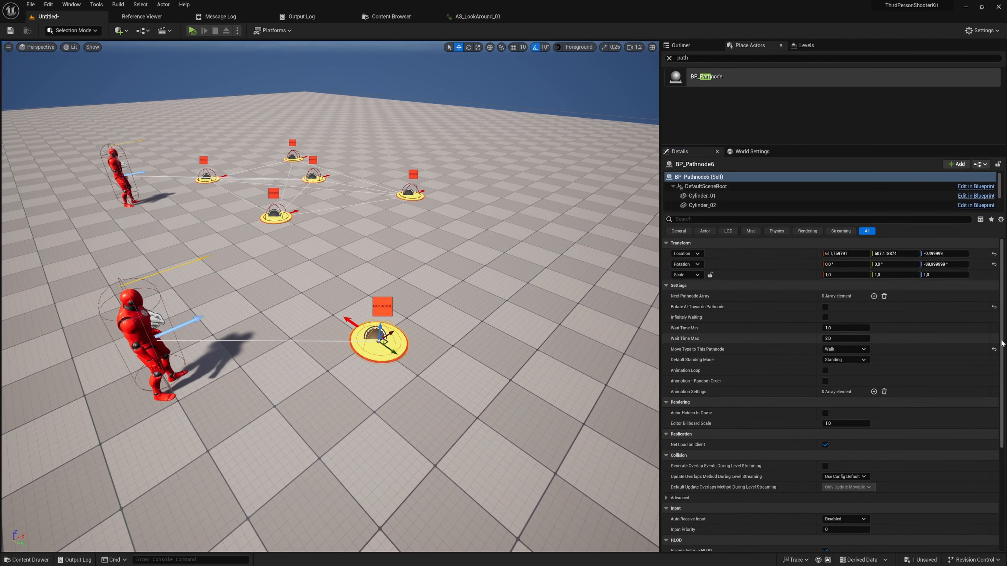
pyautogui.moveTo(689, 320)
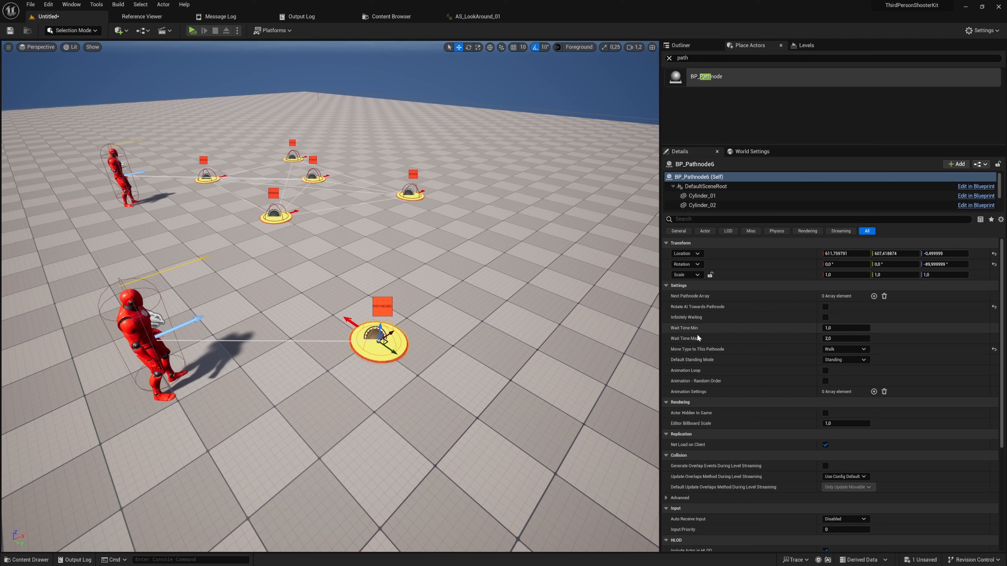
pyautogui.moveTo(718, 350)
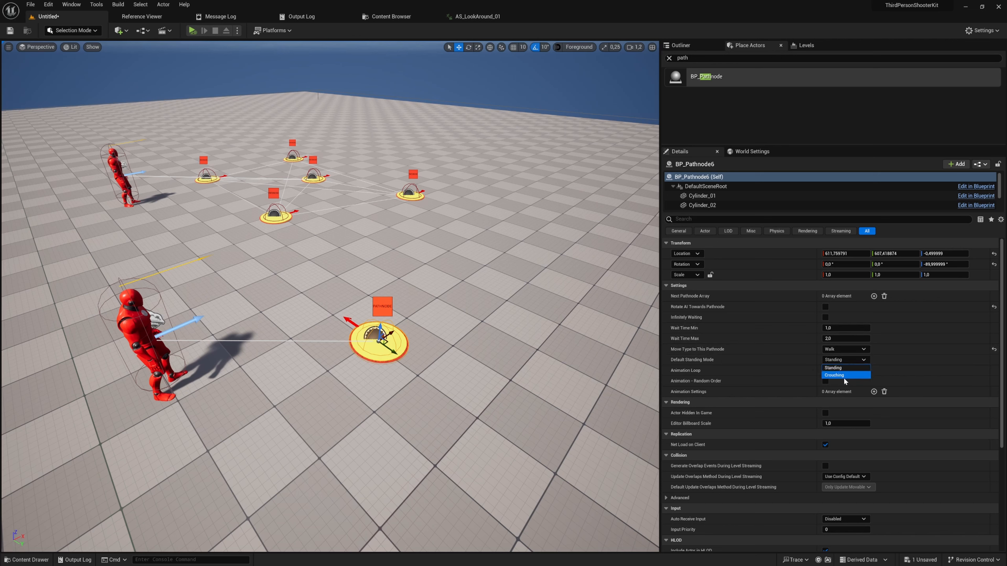
pyautogui.click(843, 375)
# Simulate the level to watch the AI's standing mode at BP_Pathnode6 up close, and stop the simulation
pyautogui.hotkey('alt', 'p')
pyautogui.press('w')
pyautogui.press('q')
pyautogui.moveTo(541, 321); pyautogui.dragTo(541, 264, button='right')
pyautogui.press('e')
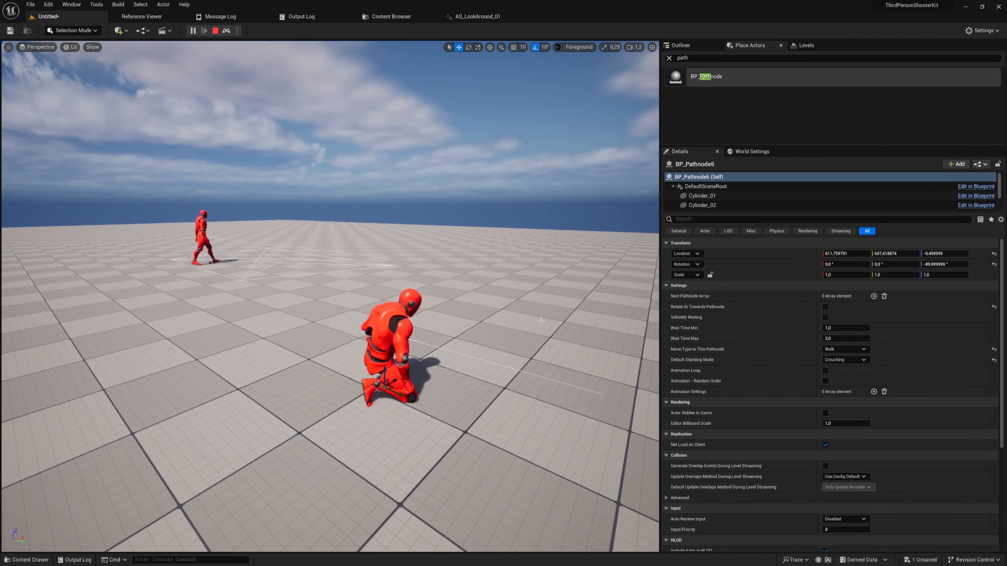
pyautogui.press('d')
pyautogui.moveTo(541, 321); pyautogui.dragTo(475, 369, button='right')
pyautogui.press('Escape')
pyautogui.press('s')
pyautogui.moveTo(578, 325); pyautogui.dragTo(594, 331, button='right')
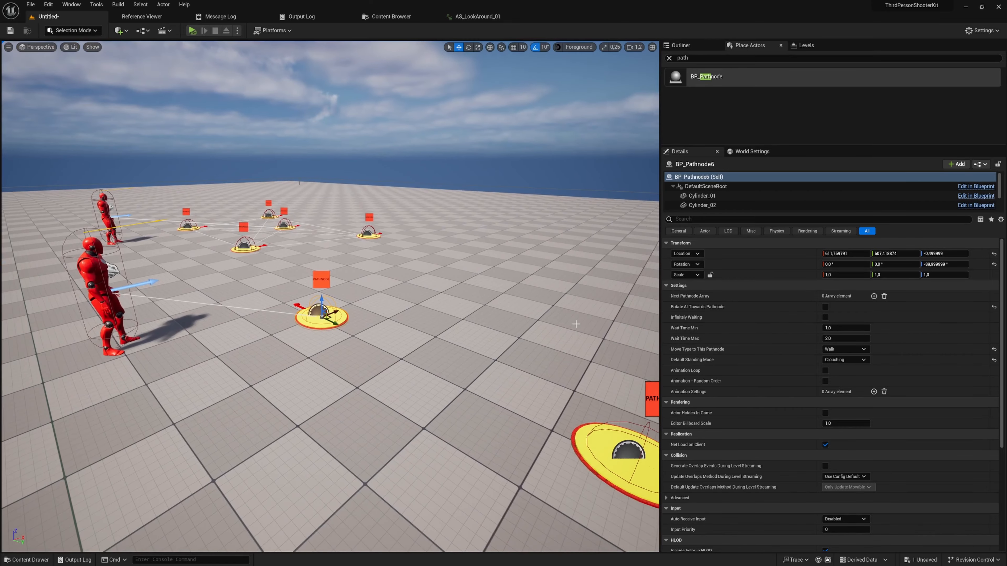
# Add BP_Pathnode7 as the next pathnode of BP_Pathnode6, and run a simulation to watch the AI continue from its crouch
pyautogui.click(873, 296)
pyautogui.click(924, 307)
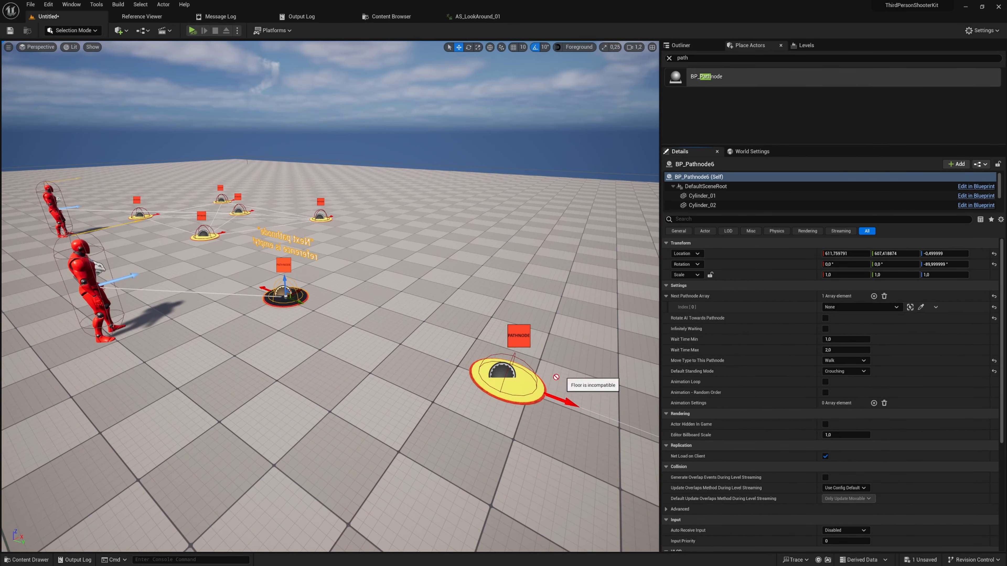
pyautogui.moveTo(316, 329); pyautogui.dragTo(351, 313, button='right')
pyautogui.hotkey('alt', 's')
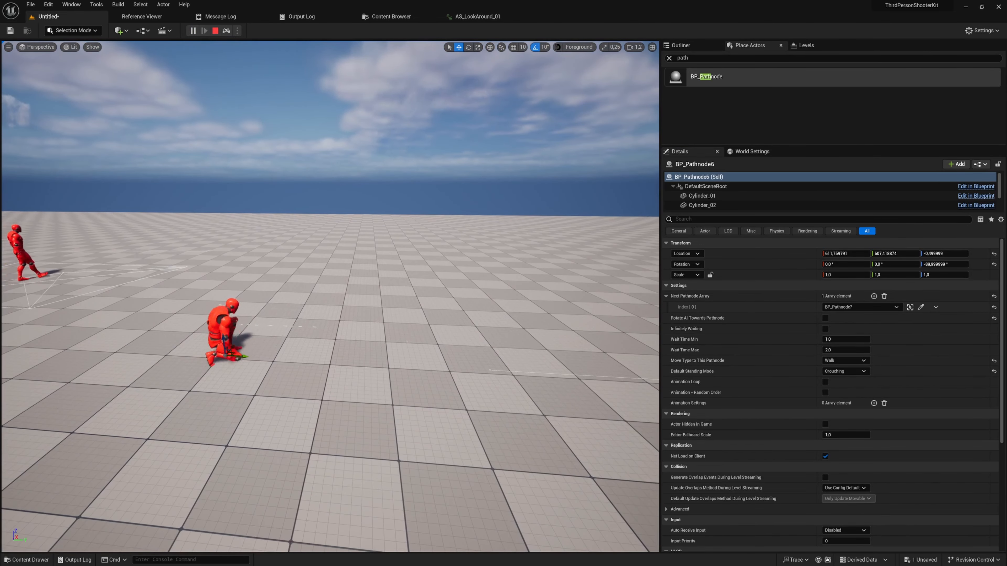
pyautogui.press('Escape')
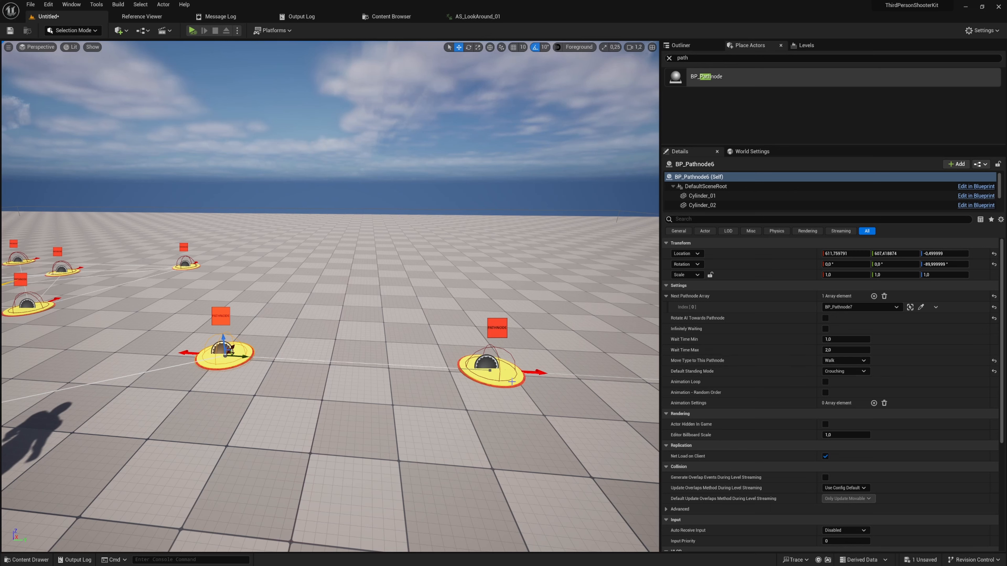
# Select BP_Pathnode7 and set its Move Type to This Pathnode to Sprint
pyautogui.click(909, 307)
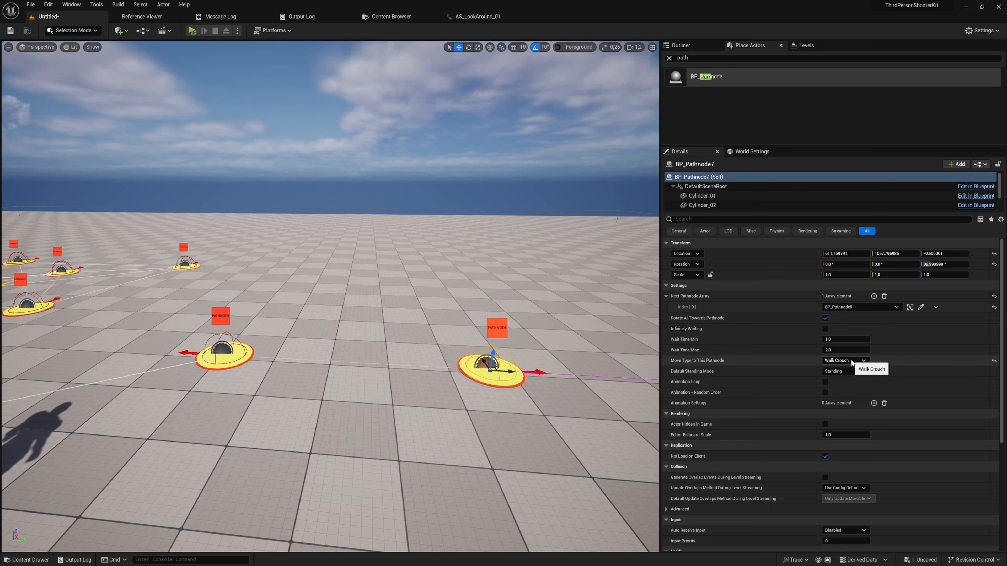
pyautogui.click(844, 361)
pyautogui.click(838, 382)
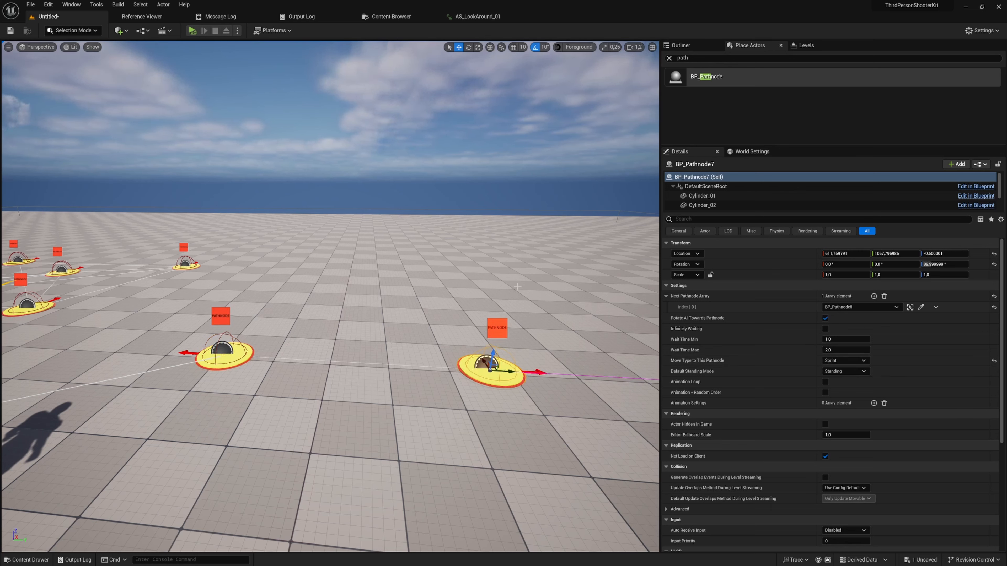
# Simulate the level to watch the AI travel from BP_Pathnode6 to BP_Pathnode7, and stop the simulation
pyautogui.hotkey('alt', 'p')
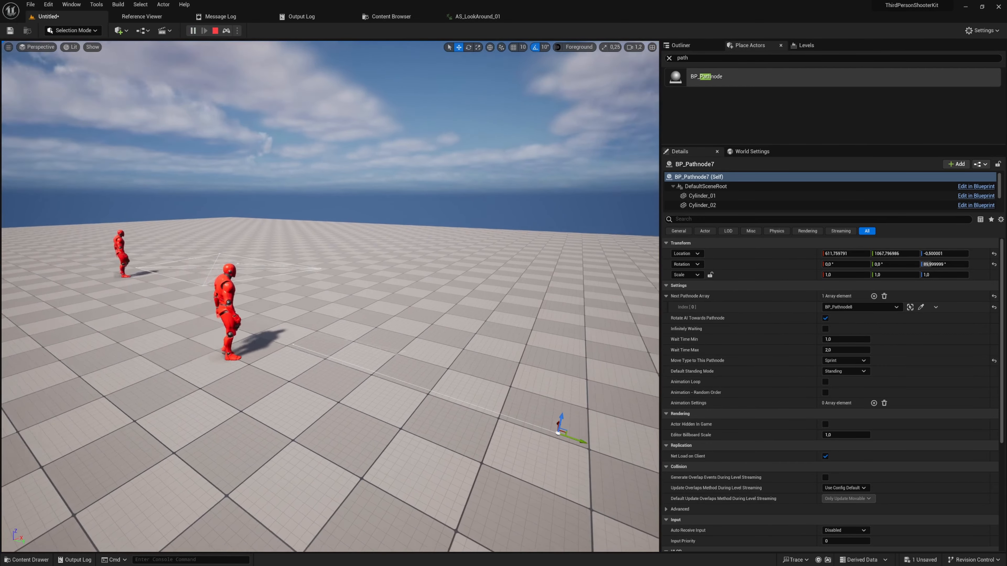
pyautogui.press('a')
pyautogui.moveTo(329, 297)
pyautogui.mouseDown(button='right')
pyautogui.moveTo(403, 290)
pyautogui.moveTo(332, 297)
pyautogui.moveTo(344, 299)
pyautogui.mouseUp(button='right')
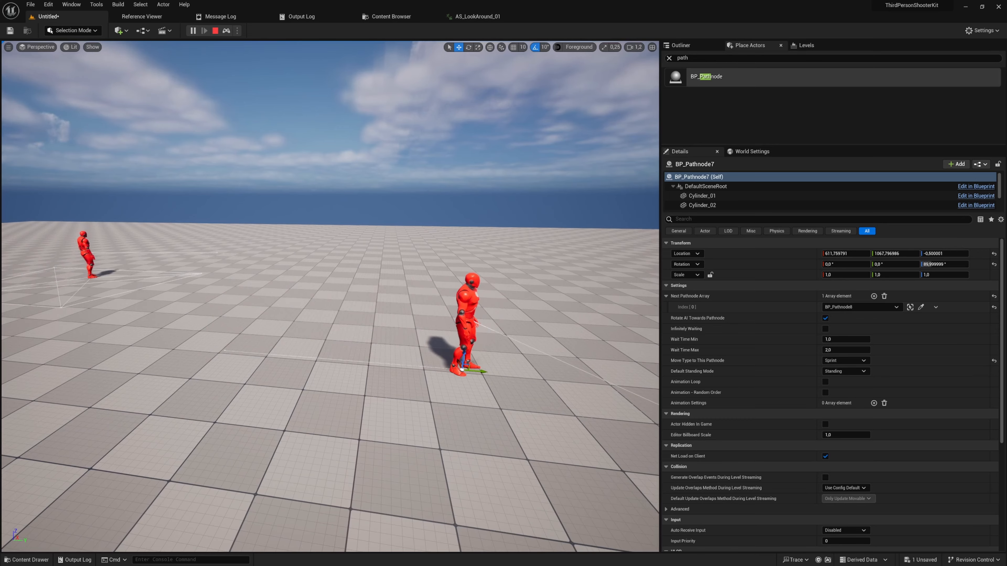
pyautogui.press('Escape')
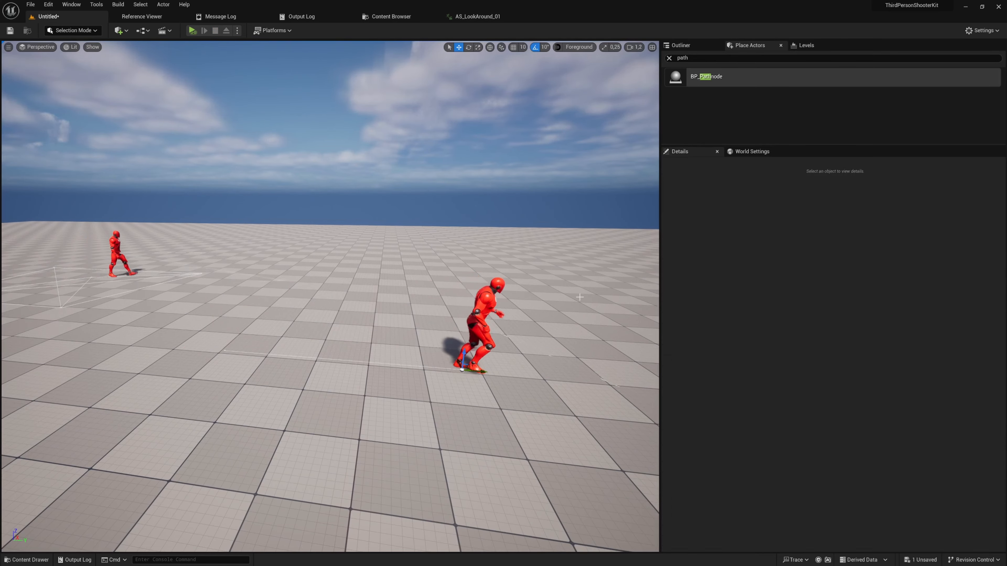
# Clear the Next Pathnode Array of BP_Pathnode6 and reset its Default Standing Mode to Standing
pyautogui.moveTo(529, 368); pyautogui.dragTo(337, 381, button='right')
pyautogui.press('d')
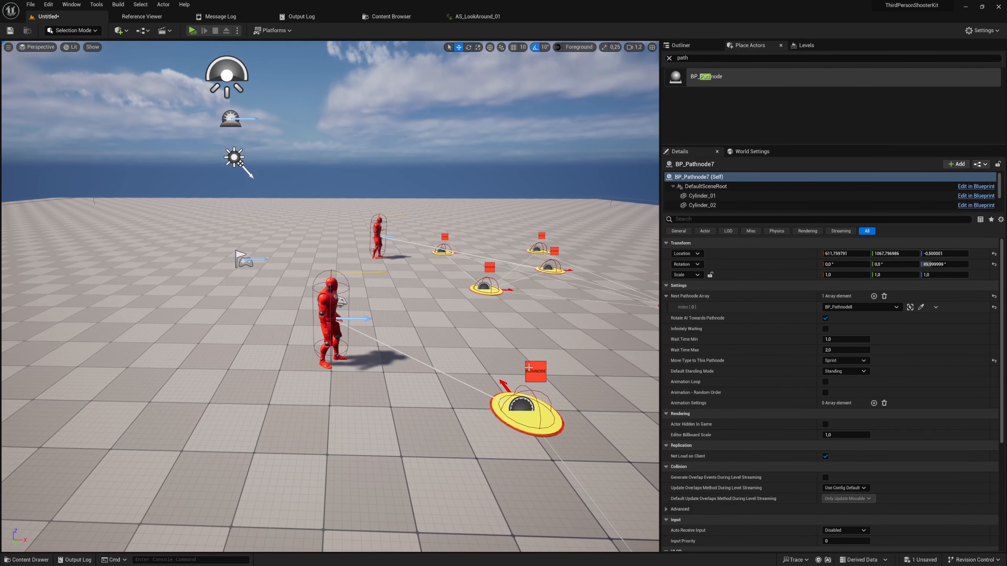
pyautogui.click(528, 368)
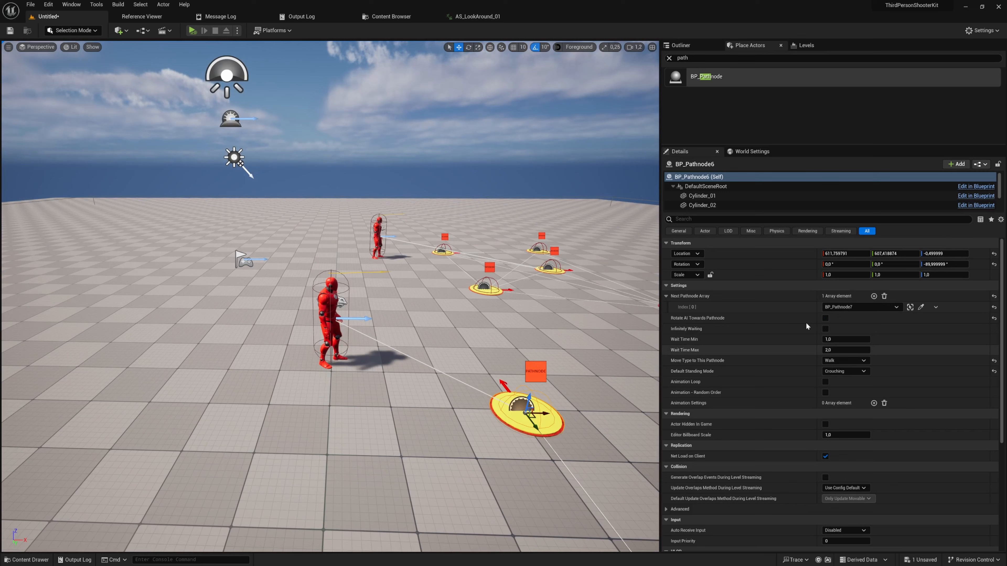
pyautogui.click(884, 296)
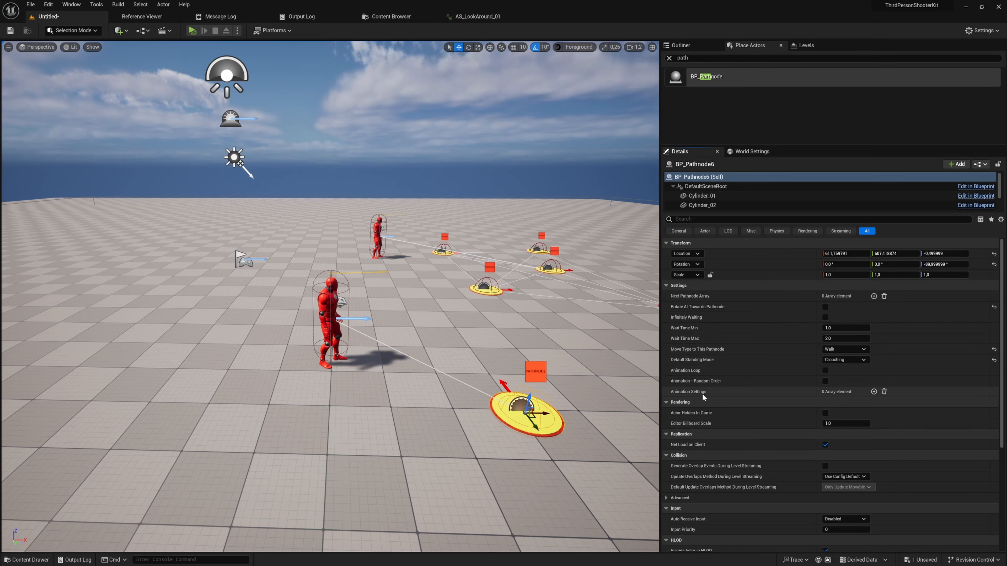
pyautogui.moveTo(562, 366); pyautogui.dragTo(523, 362, button='right')
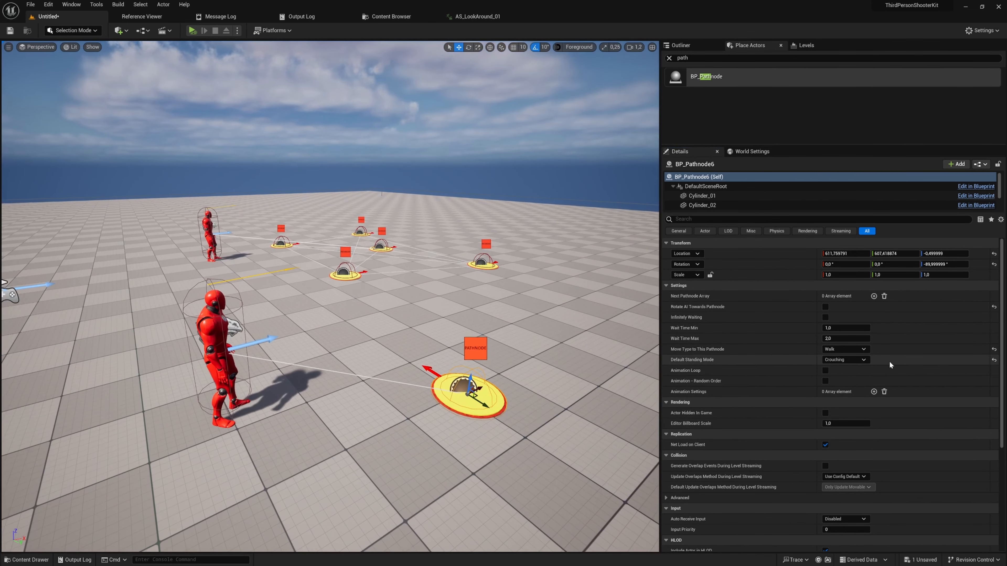
pyautogui.click(991, 362)
# Add an Animation Settings element to BP_Pathnode6 and assign AS_LookAround_01 as its animation asset
pyautogui.scroll(-3, 877, 355)
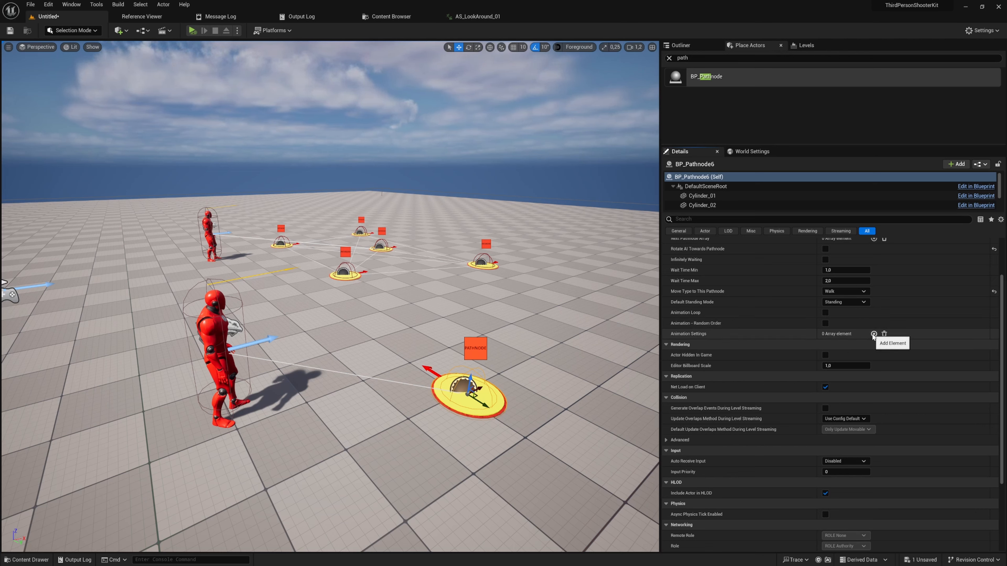
pyautogui.click(874, 334)
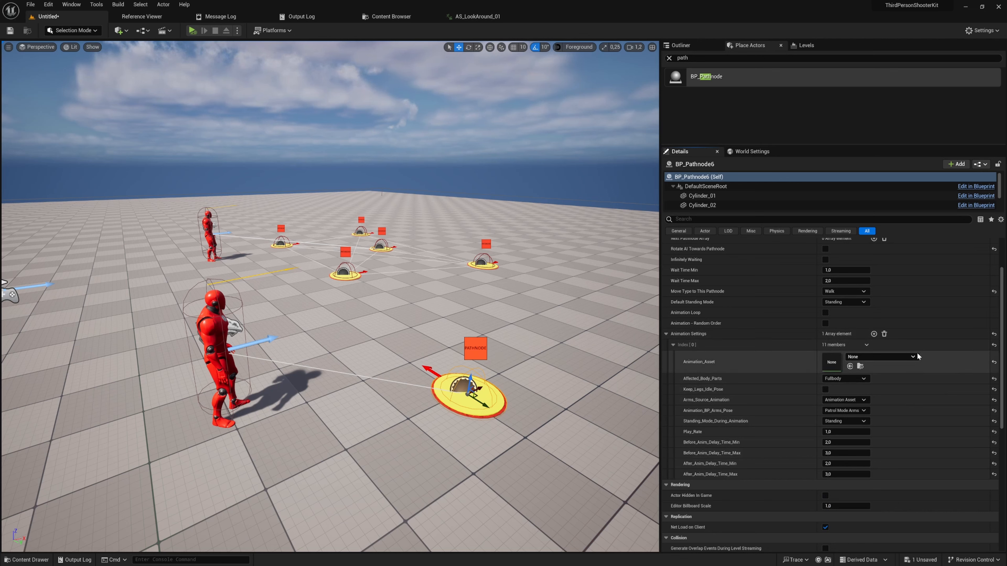
pyautogui.click(911, 357)
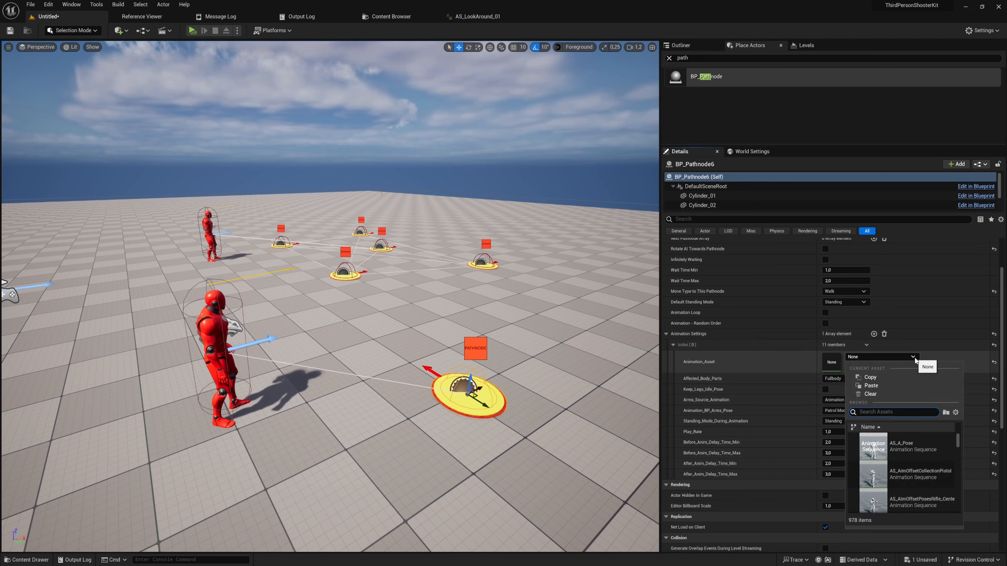
pyautogui.write('a')
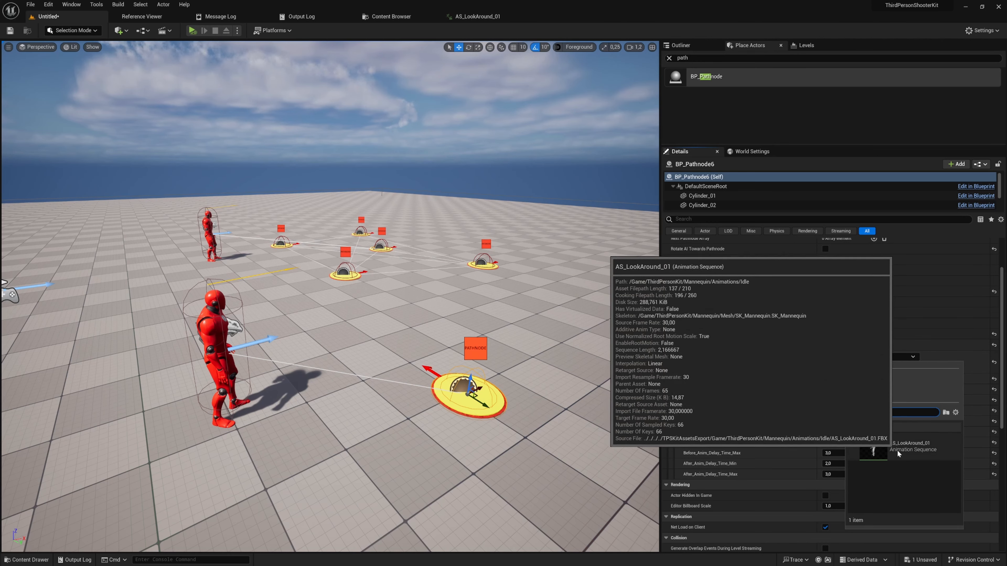
pyautogui.click(905, 451)
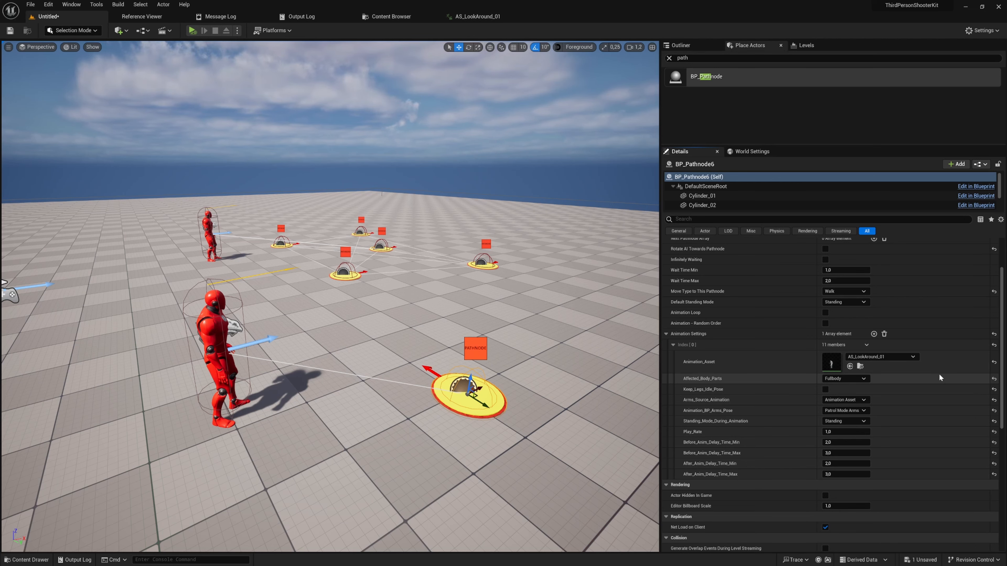
# Simulate the level to watch the AI perform the look-around animation at BP_Pathnode6, and stop the simulation
pyautogui.hotkey('alt', 'p')
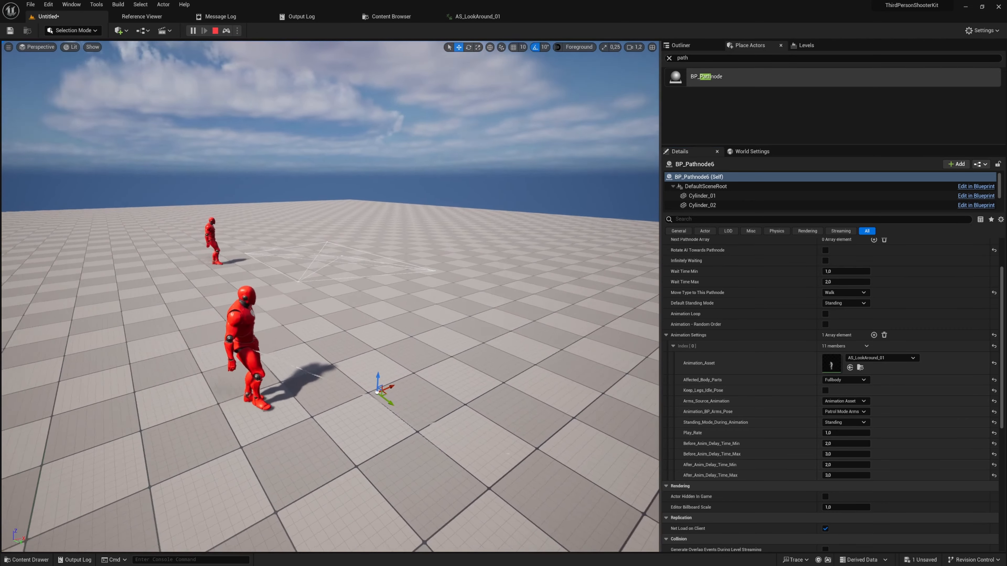
pyautogui.moveTo(357, 286); pyautogui.dragTo(254, 283, button='right')
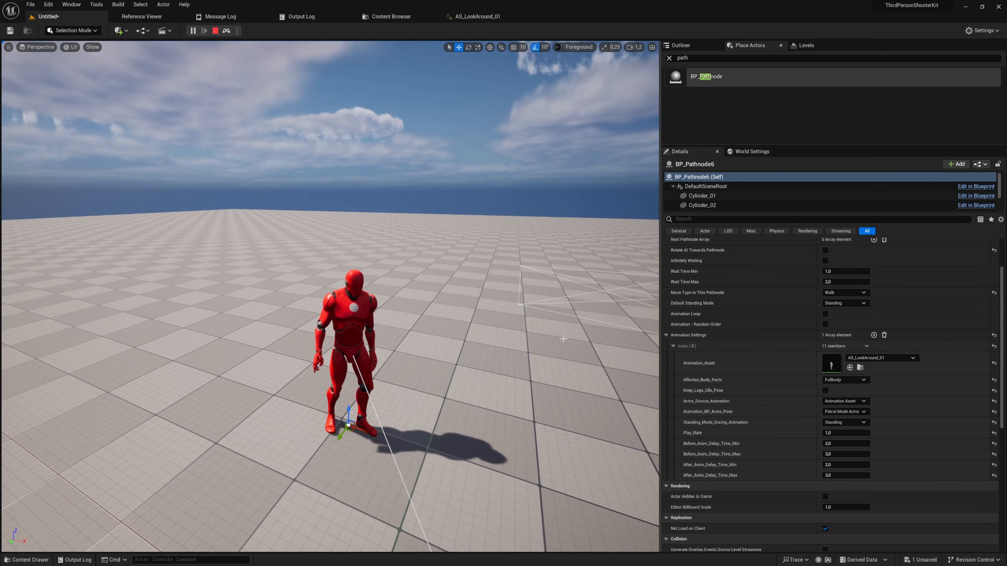
pyautogui.moveTo(563, 338); pyautogui.dragTo(567, 340, button='right')
pyautogui.press('Escape')
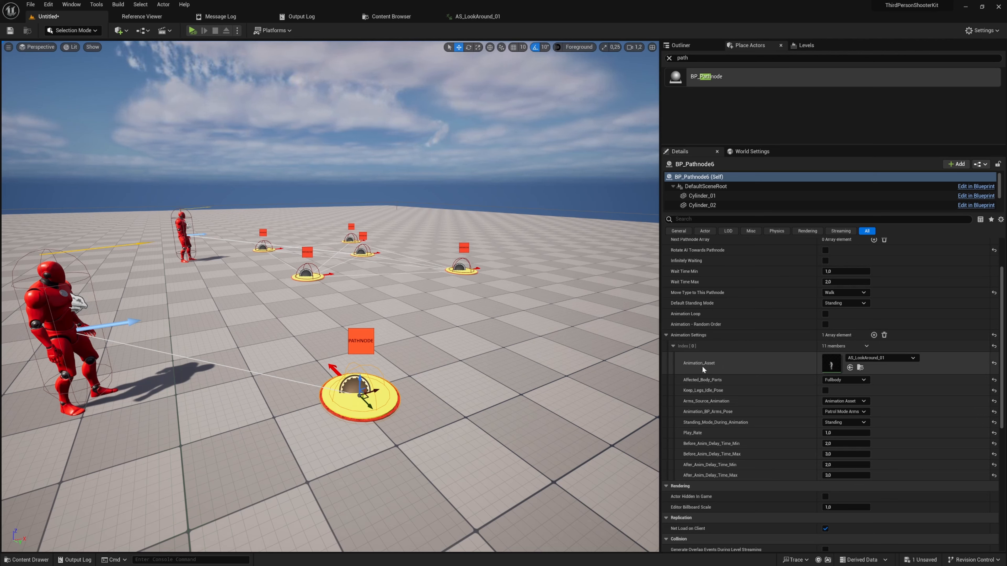
# Open the AS_LookAround_01 animation, examine its DisableFrontHandIK curve, and return to the level
pyautogui.doubleClick(828, 363)
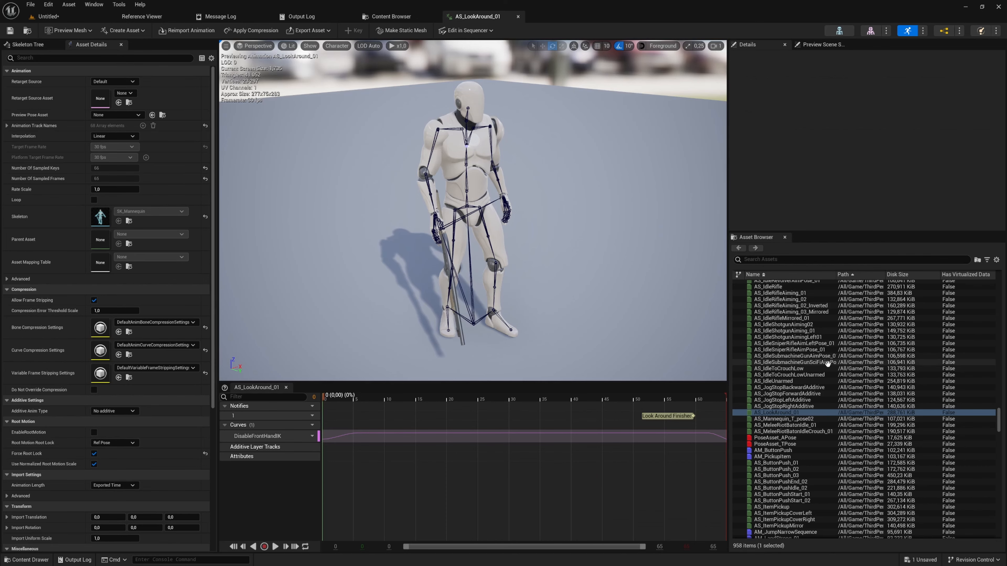
pyautogui.scroll(-4, 522, 449)
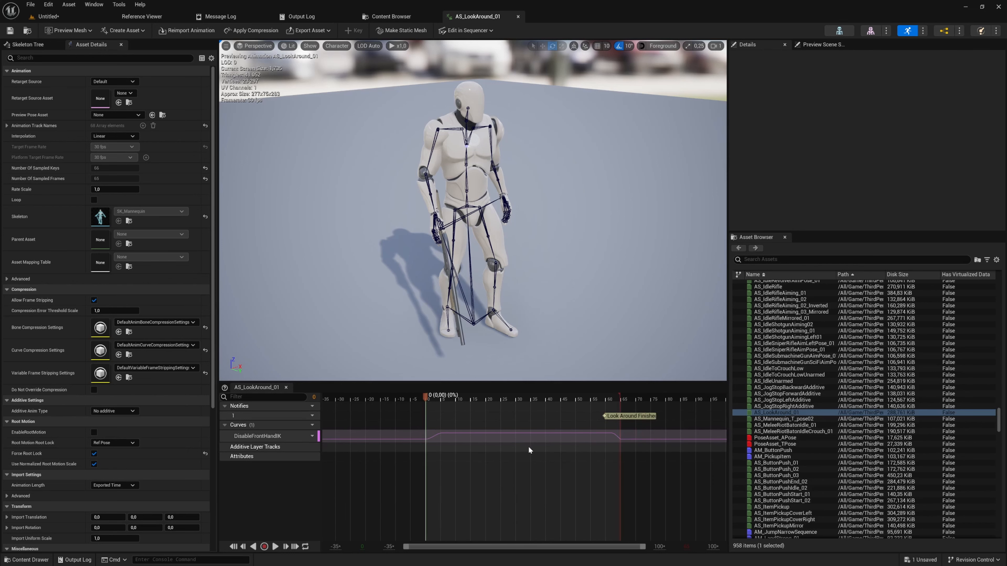
pyautogui.click(504, 436)
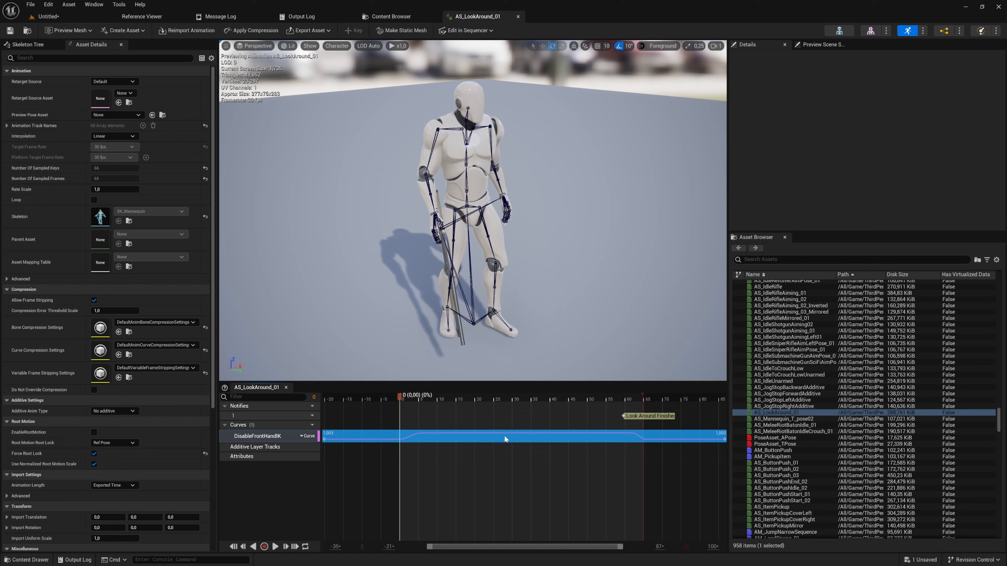
pyautogui.click(68, 16)
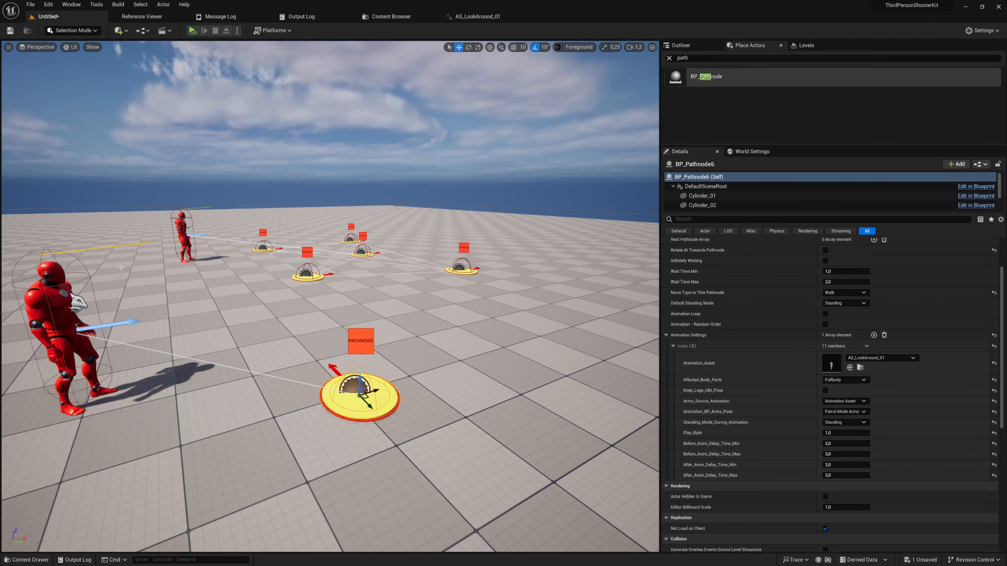
# Select the AI character nearest BP_Pathnode6, filter its properties by "wea", and set Initial Weapon Loadout Slot 02 to DA_AutomaticRifle
pyautogui.click(56, 305)
pyautogui.moveTo(166, 302); pyautogui.dragTo(131, 311, button='right')
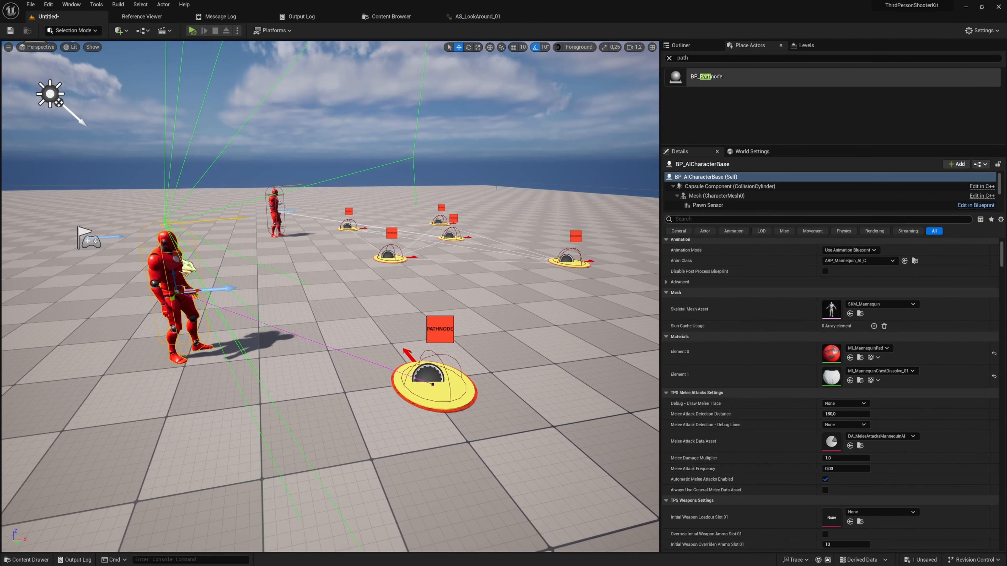
pyautogui.click(729, 219)
pyautogui.write('wea')
pyautogui.scroll(-10, 857, 243)
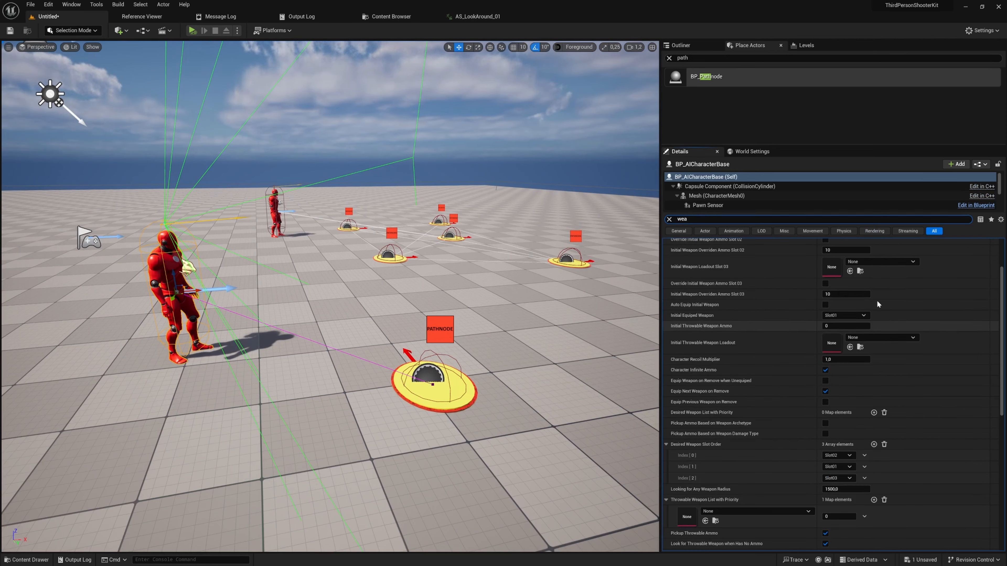
pyautogui.scroll(3, 819, 312)
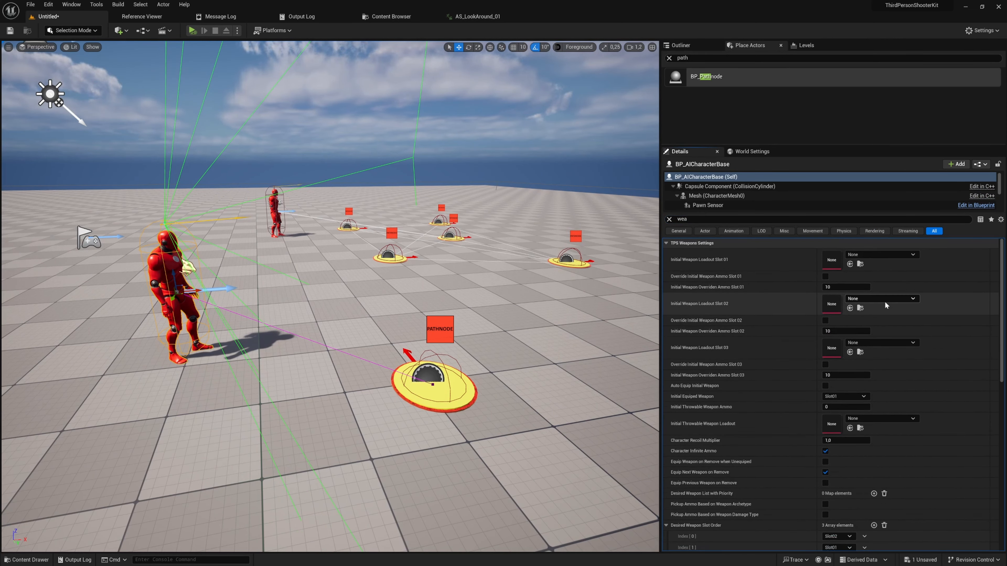
pyautogui.click(880, 298)
pyautogui.click(920, 389)
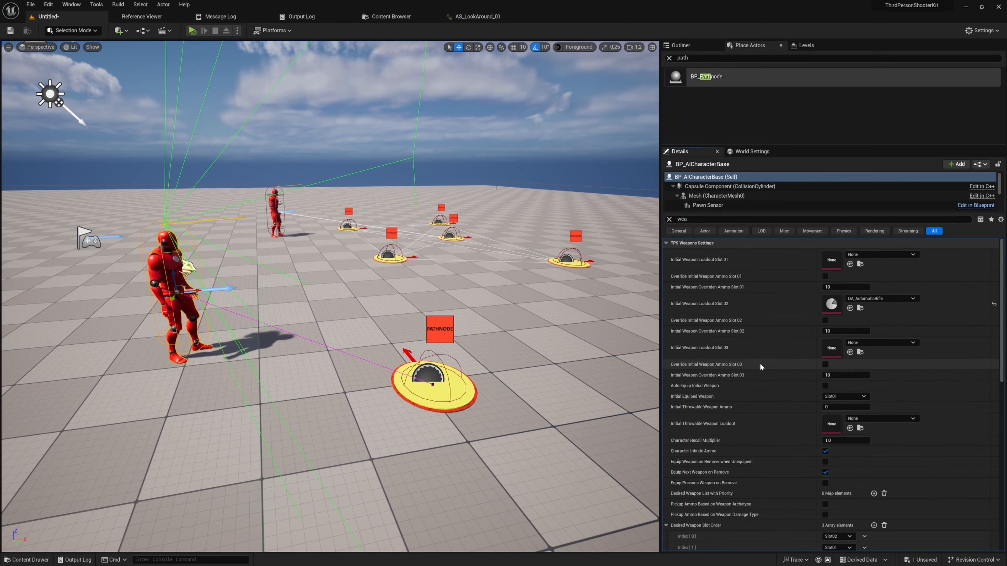
# Set the AI character's initial equipped weapon to Slot02 and enable Auto Equip Initial Weapon
pyautogui.click(845, 397)
pyautogui.click(831, 411)
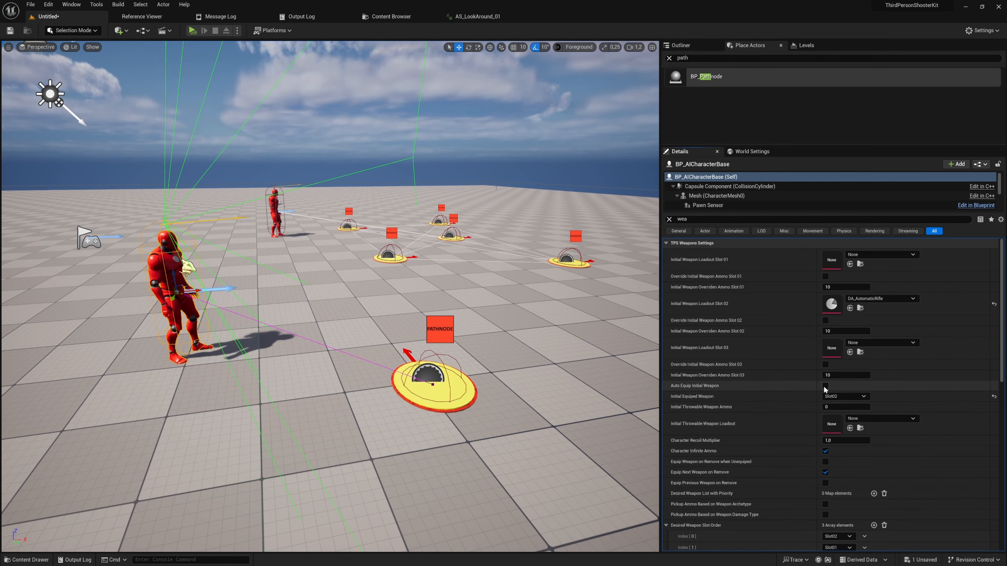
pyautogui.click(825, 386)
# Simulate the level to inspect the AI's hands on the rifle during the animation, stop it, and recheck the AS_LookAround_01 curve
pyautogui.hotkey('alt', 'p')
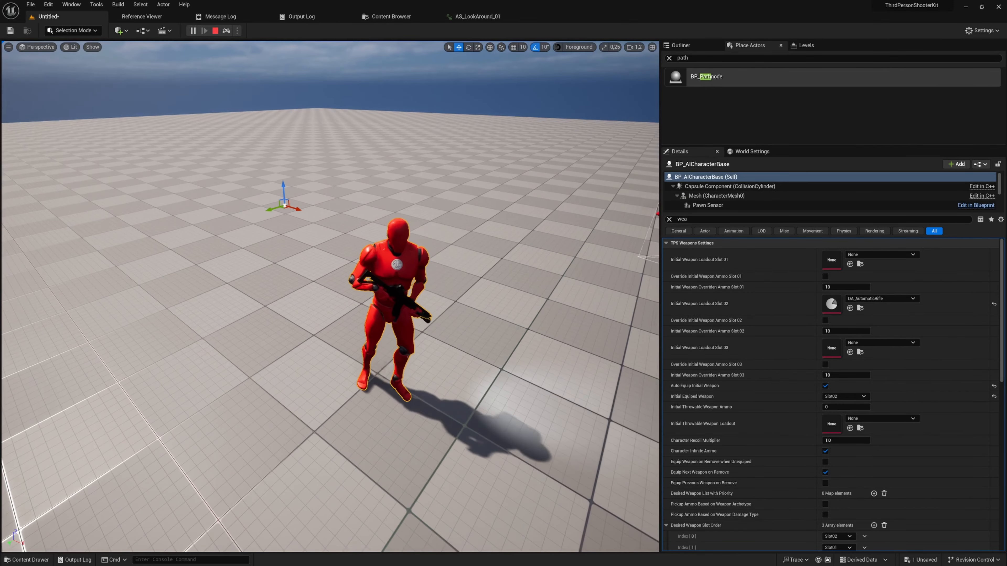
pyautogui.moveTo(448, 306); pyautogui.dragTo(455, 240, button='right')
pyautogui.press('Pause')
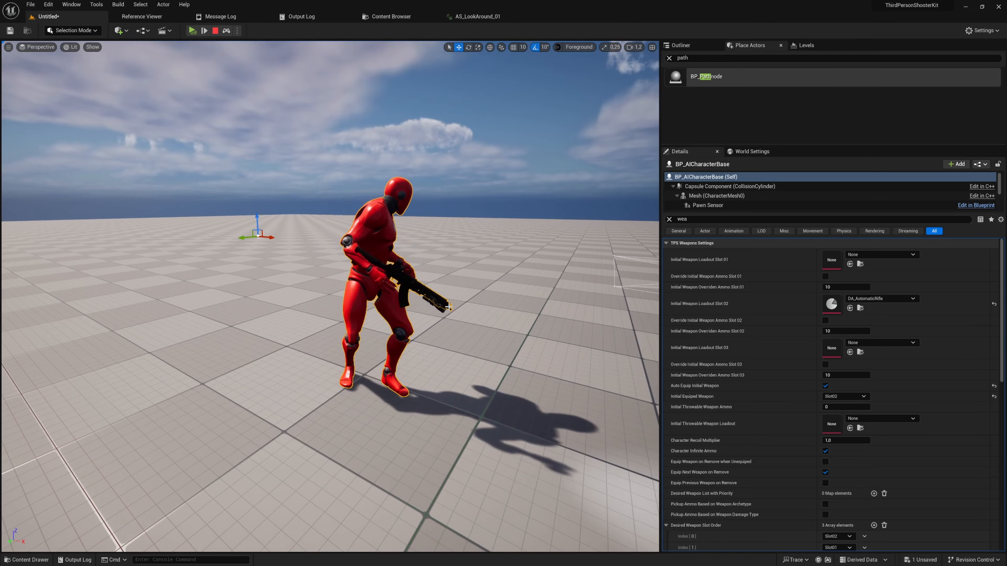
pyautogui.press('d')
pyautogui.moveTo(450, 311); pyautogui.dragTo(489, 331, button='right')
pyautogui.press('a')
pyautogui.press('Pause')
pyautogui.press('s')
pyautogui.press('Escape')
pyautogui.click(478, 16)
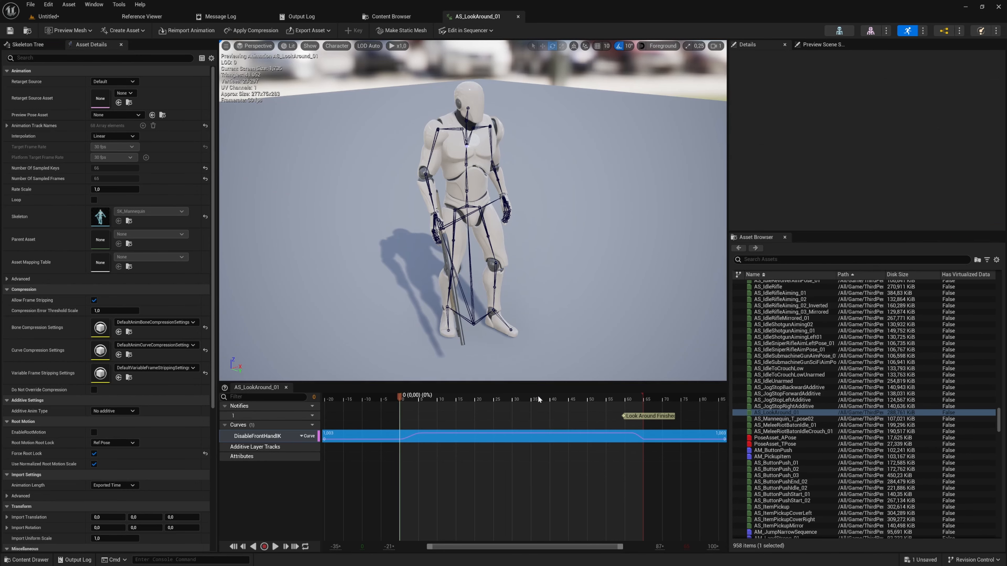
pyautogui.click(48, 17)
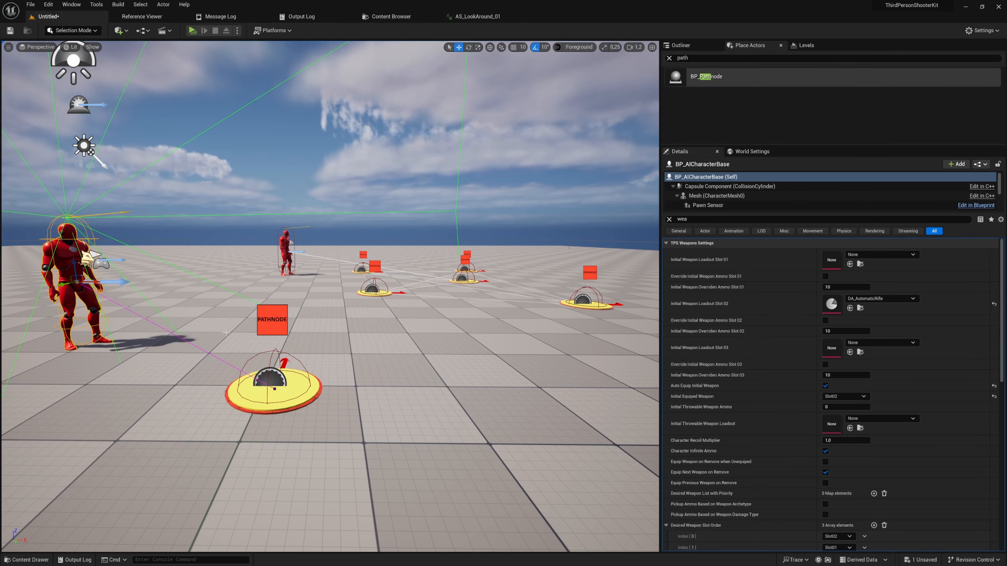
# Select BP_Pathnode6, clear the property filter, and set Affected_Body_Parts of its Animation Settings element to Upperbody only
pyautogui.click(296, 387)
pyautogui.press('f')
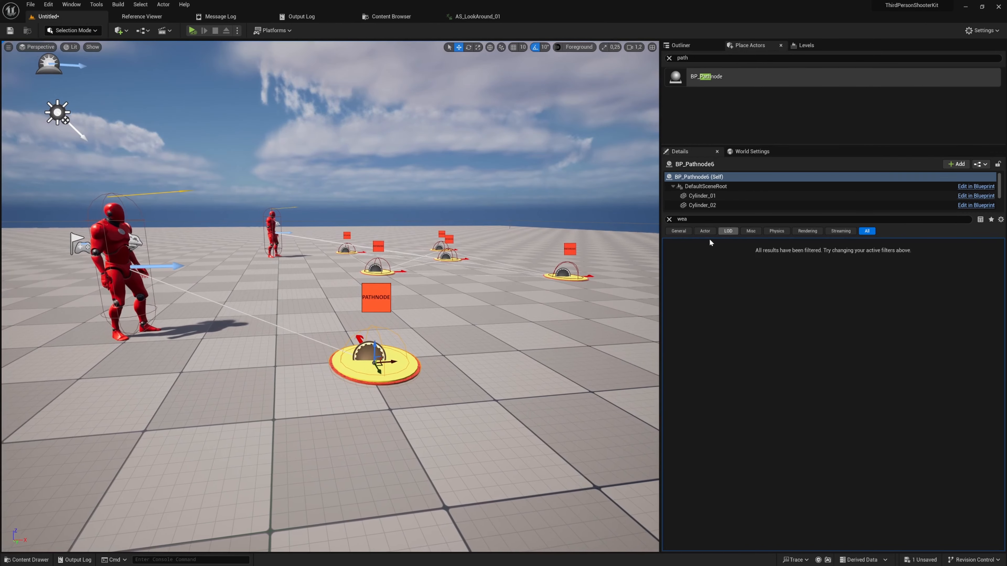
pyautogui.click(669, 219)
pyautogui.scroll(-4, 725, 486)
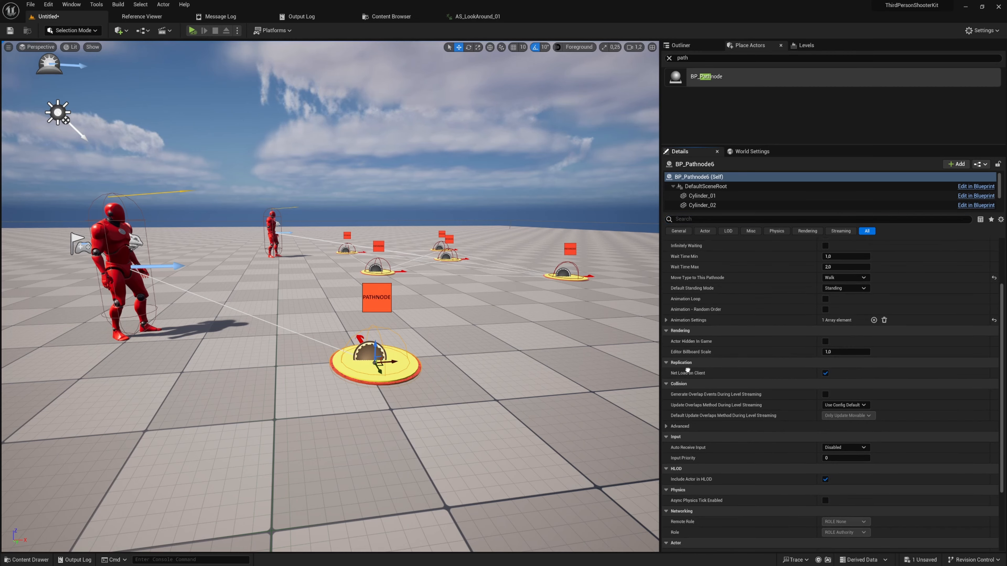
pyautogui.click(712, 319)
pyautogui.click(750, 332)
pyautogui.moveTo(546, 367)
pyautogui.mouseDown(button='right')
pyautogui.moveTo(511, 351)
pyautogui.moveTo(545, 367)
pyautogui.mouseUp(button='right')
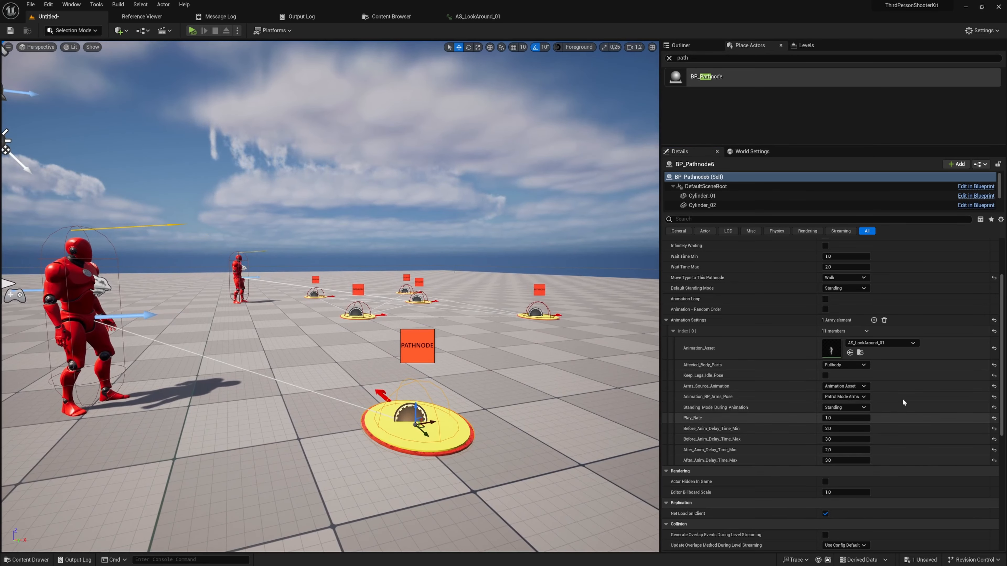
pyautogui.click(864, 365)
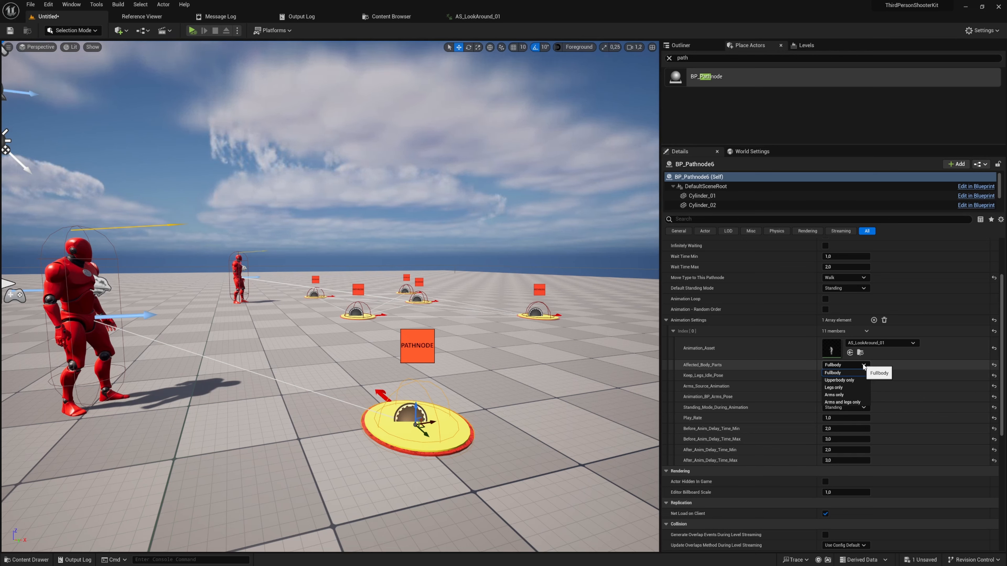
pyautogui.click(853, 382)
# Simulate the level to watch the armed AI play the upper-body-only animation at BP_Pathnode6, and stop the simulation
pyautogui.moveTo(551, 380); pyautogui.dragTo(433, 365, button='right')
pyautogui.hotkey('alt', 'p')
pyautogui.press('w')
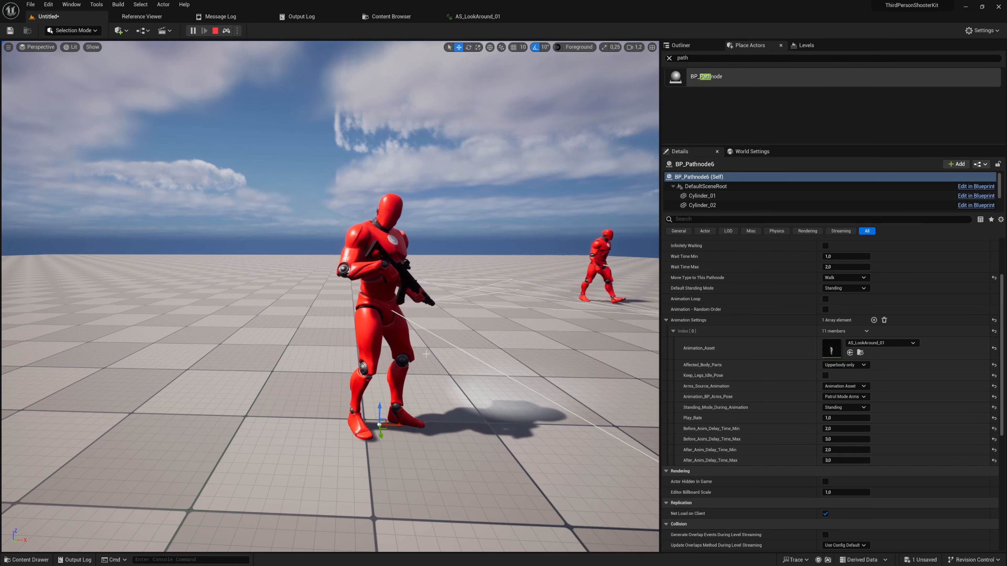
pyautogui.press('Escape')
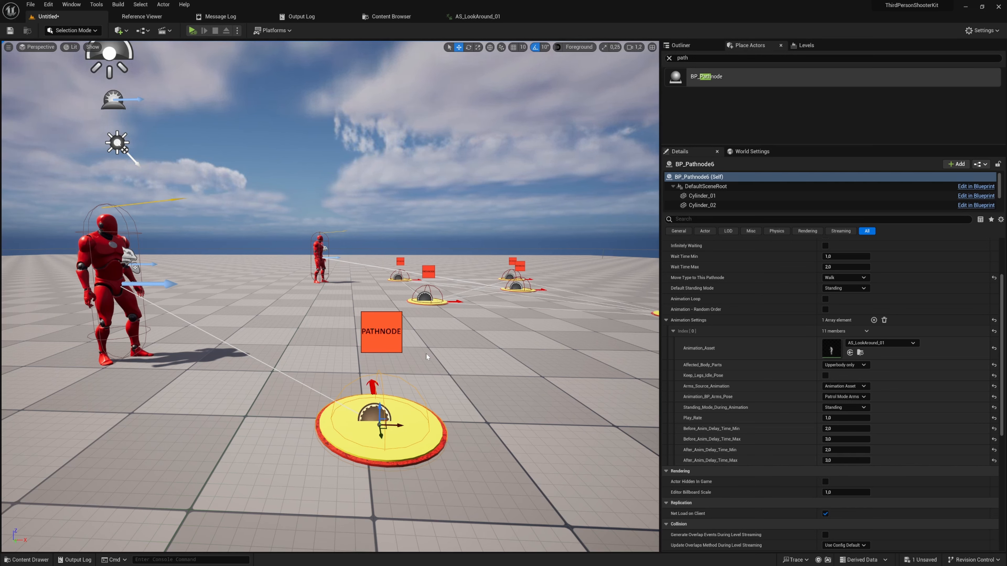
# Set Affected_Body_Parts of BP_Pathnode6's animation element back to Fullbody and enable Keep_Legs_Idle_Pose
pyautogui.click(860, 366)
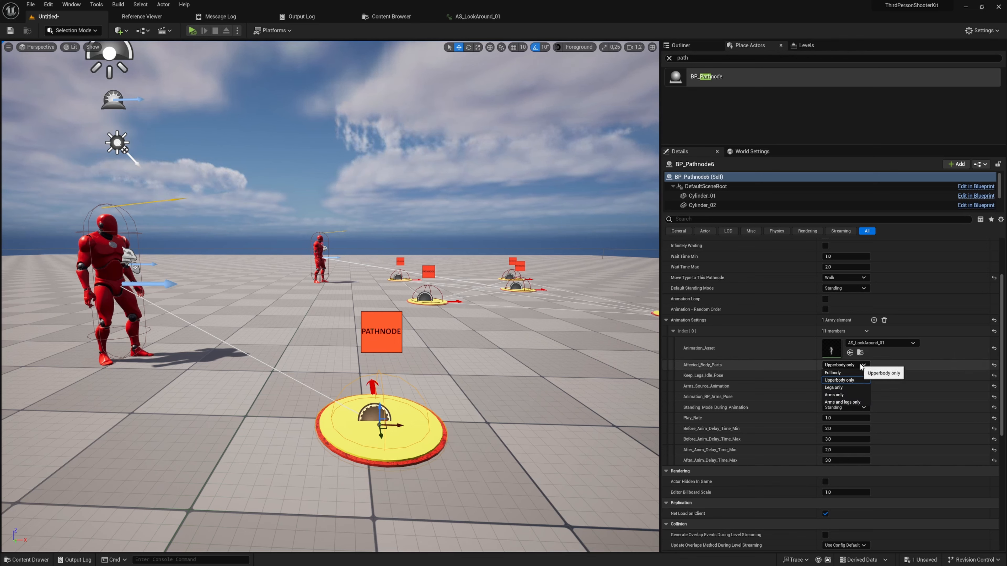
pyautogui.click(861, 372)
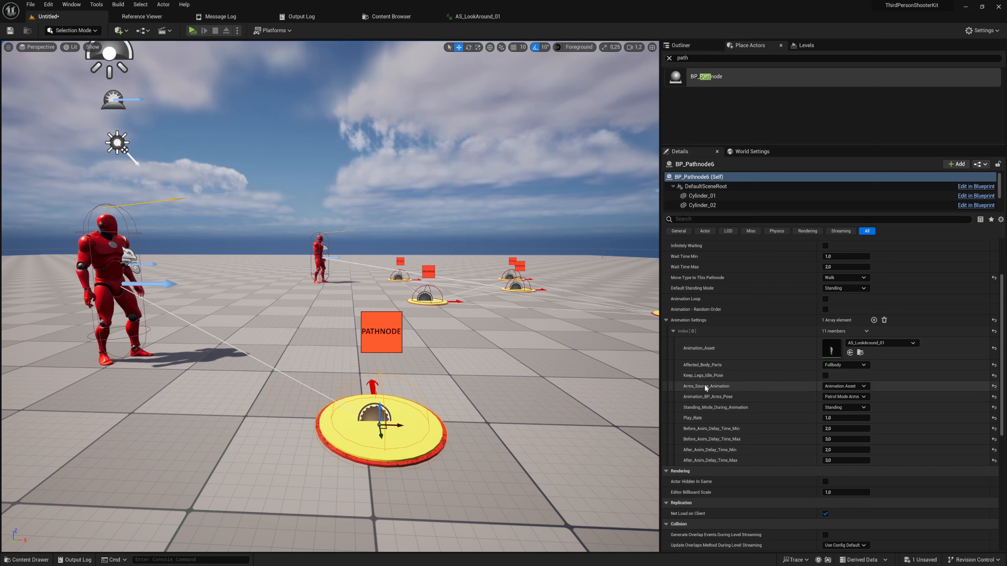
pyautogui.moveTo(720, 376)
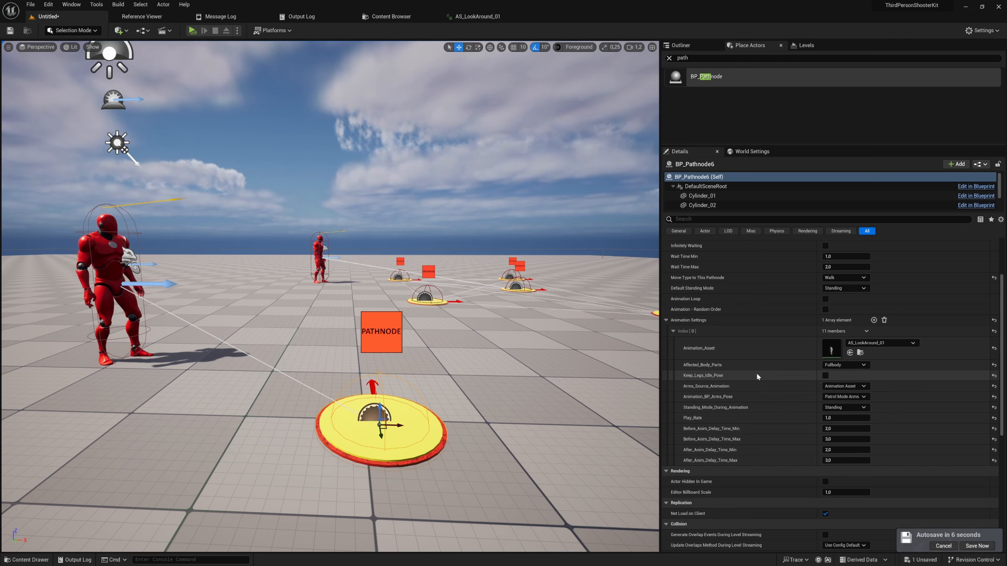
pyautogui.click(825, 376)
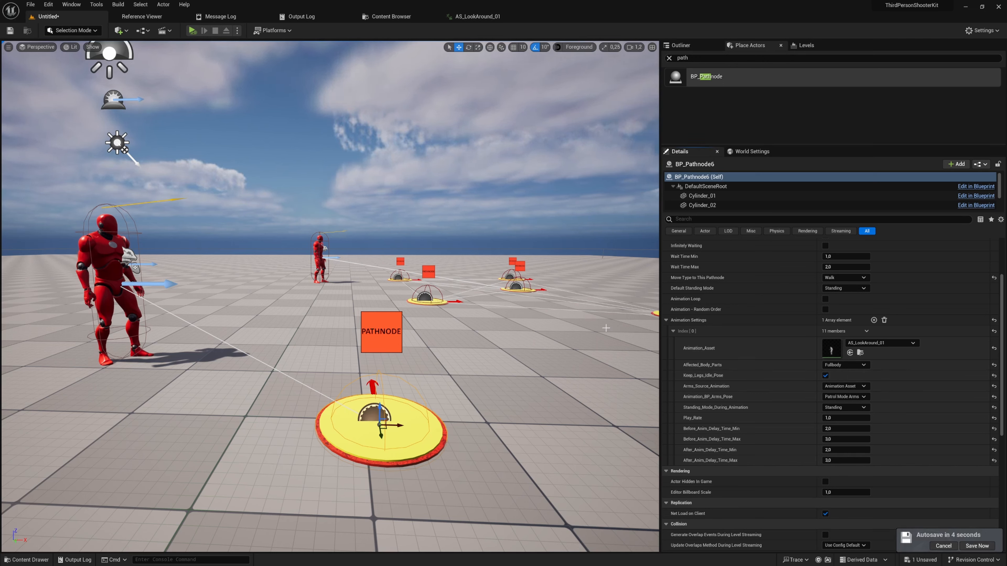
# Simulate the level to watch the full-body animation with Keep_Legs_Idle_Pose enabled, and stop the simulation
pyautogui.hotkey('alt', 'p')
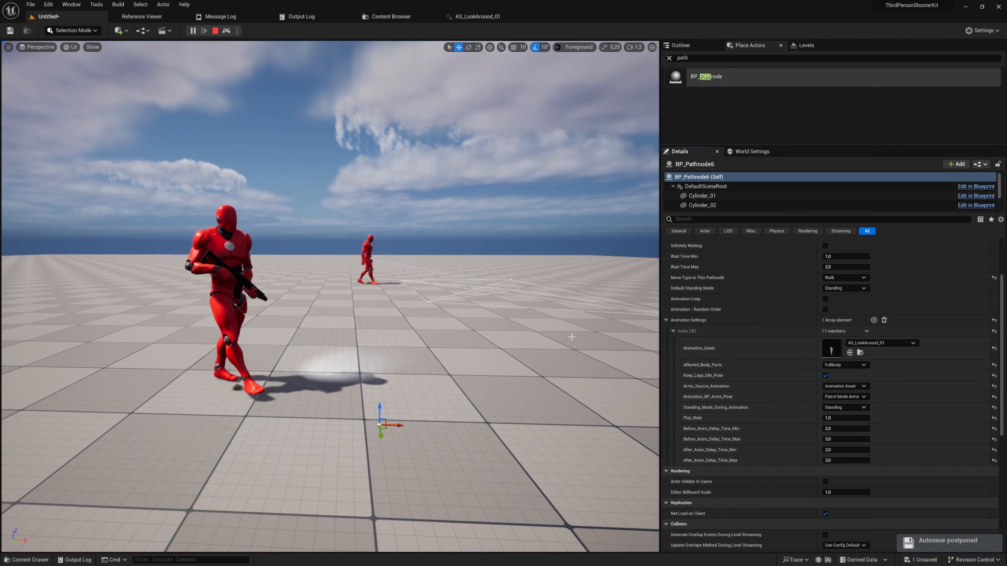
pyautogui.moveTo(572, 337); pyautogui.dragTo(590, 336, button='right')
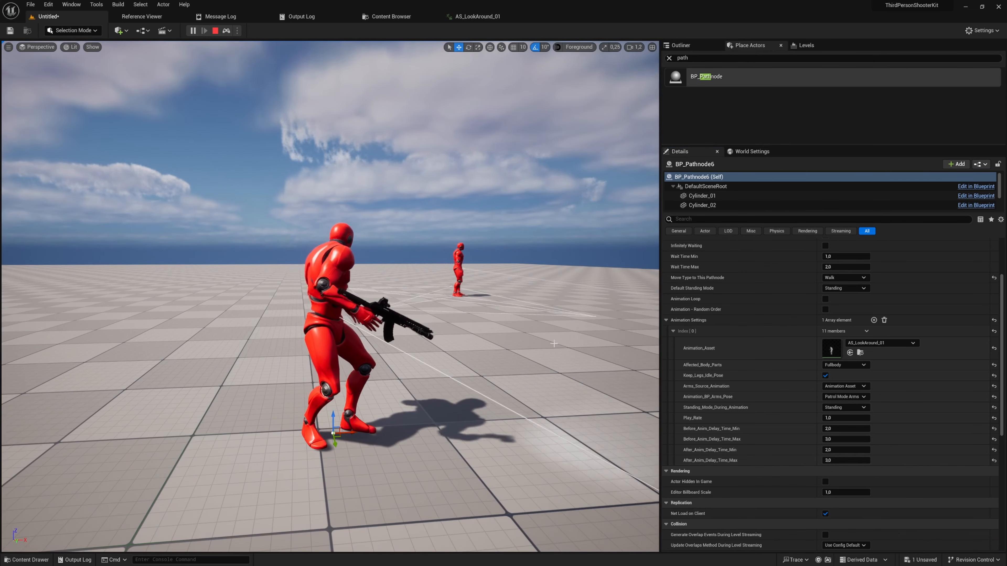
pyautogui.press('Escape')
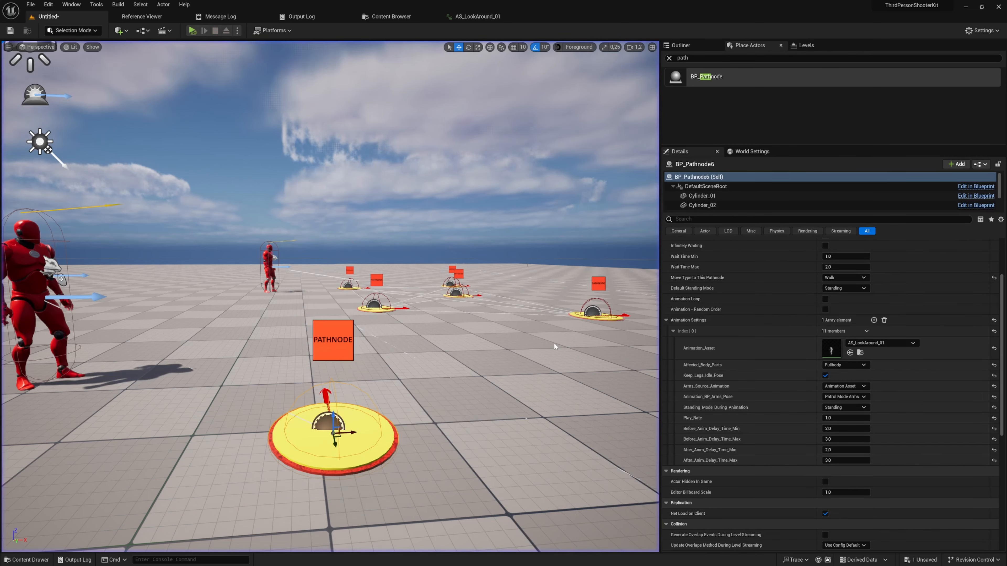
# Search the animation assets for "turn root" and assign AS_Turn180Right_RootMotion to BP_Pathnode6's animation element
pyautogui.click(912, 343)
pyautogui.write('turn')
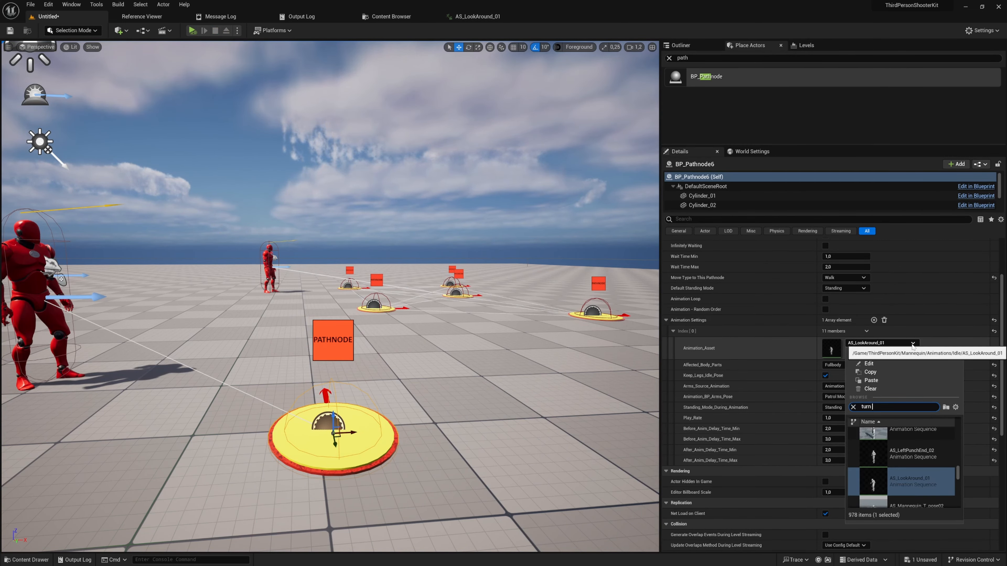
pyautogui.write(' root')
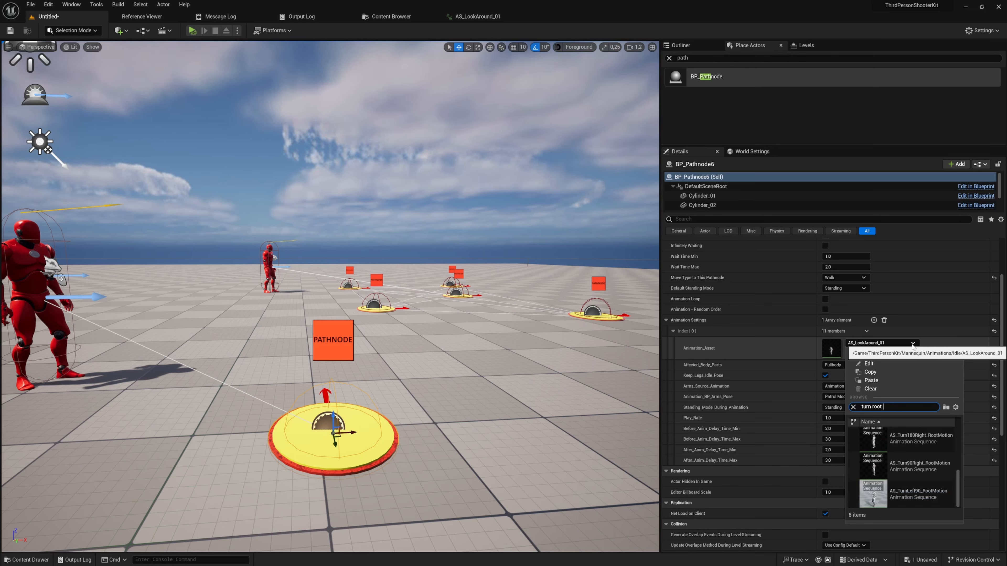
pyautogui.click(916, 441)
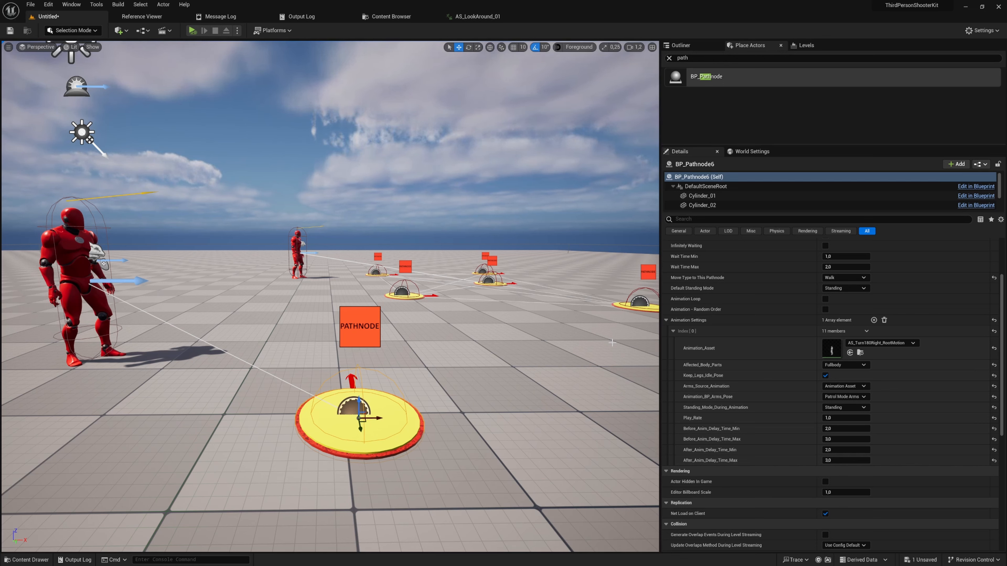
# Simulate the level to watch the AI perform the 180-degree root-motion turn at BP_Pathnode6, and stop the simulation
pyautogui.hotkey('alt', 'p')
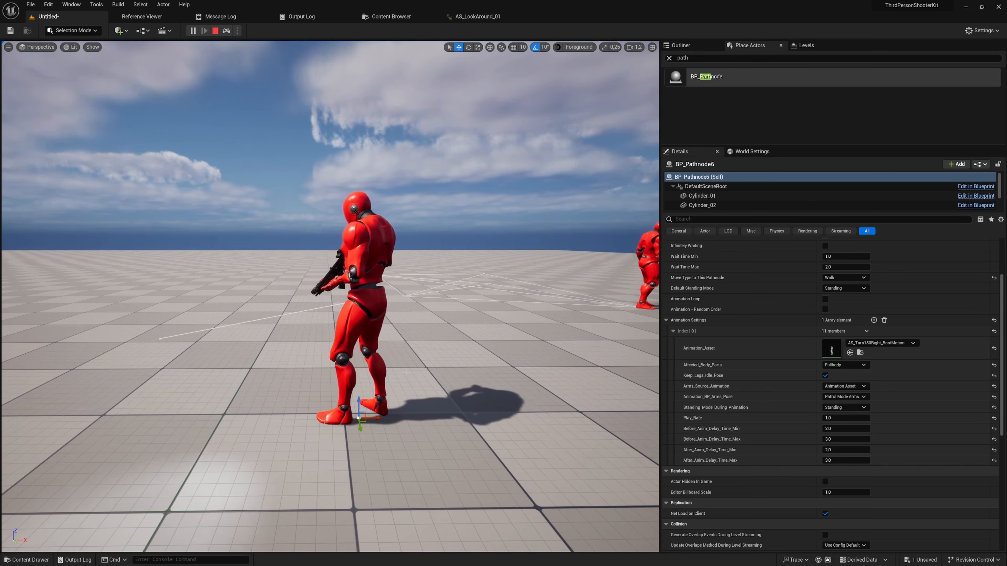
pyautogui.press('Escape')
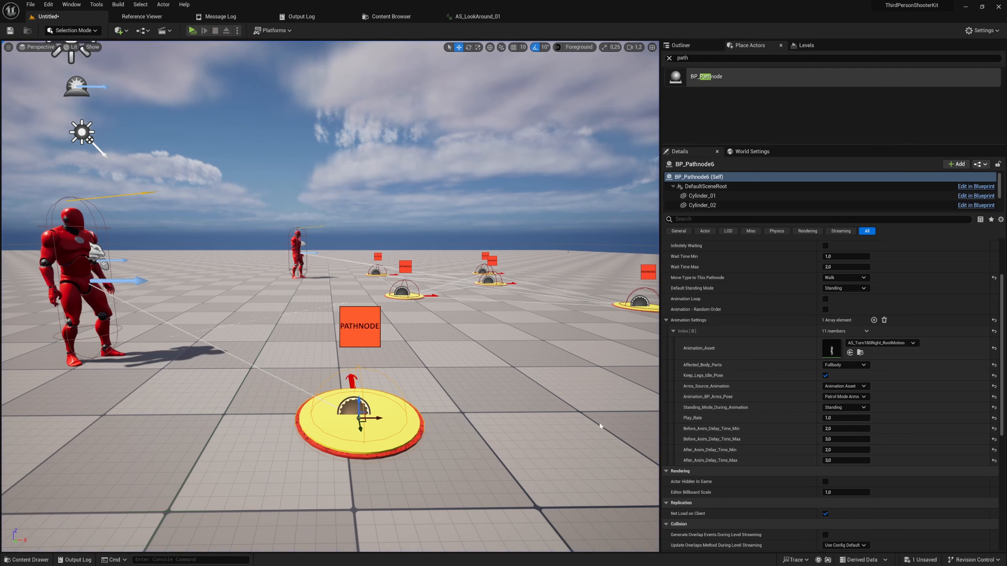
pyautogui.moveTo(709, 379)
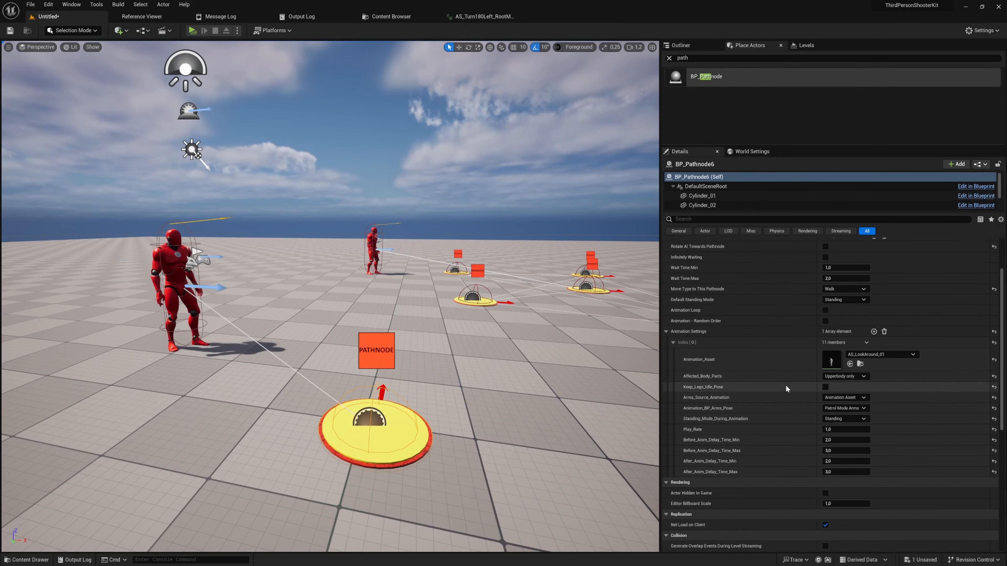
# Set Arms_Source_Animation of BP_Pathnode6's animation element to Animation Blueprint
pyautogui.moveTo(715, 399)
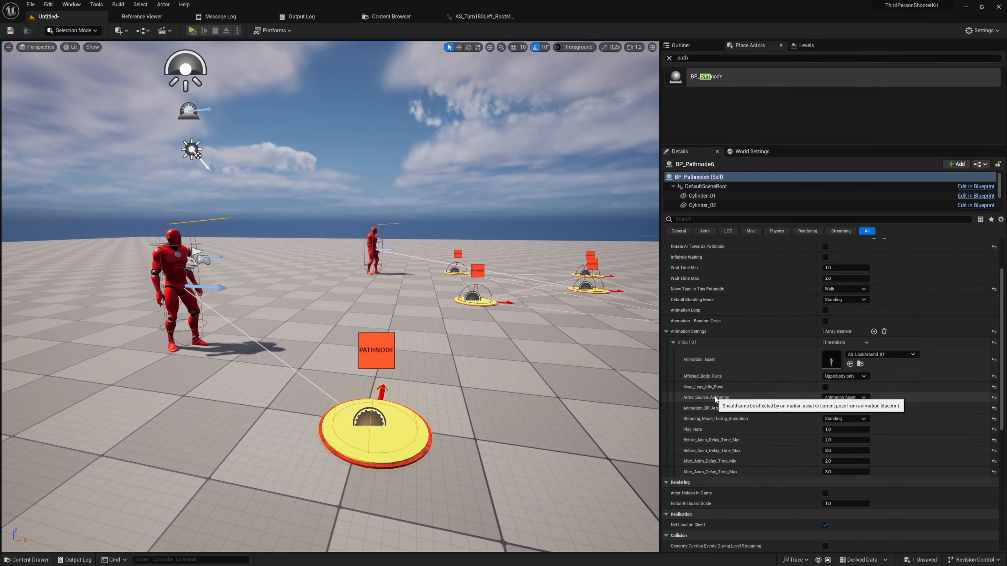
pyautogui.click(864, 397)
pyautogui.click(863, 398)
pyautogui.click(863, 398)
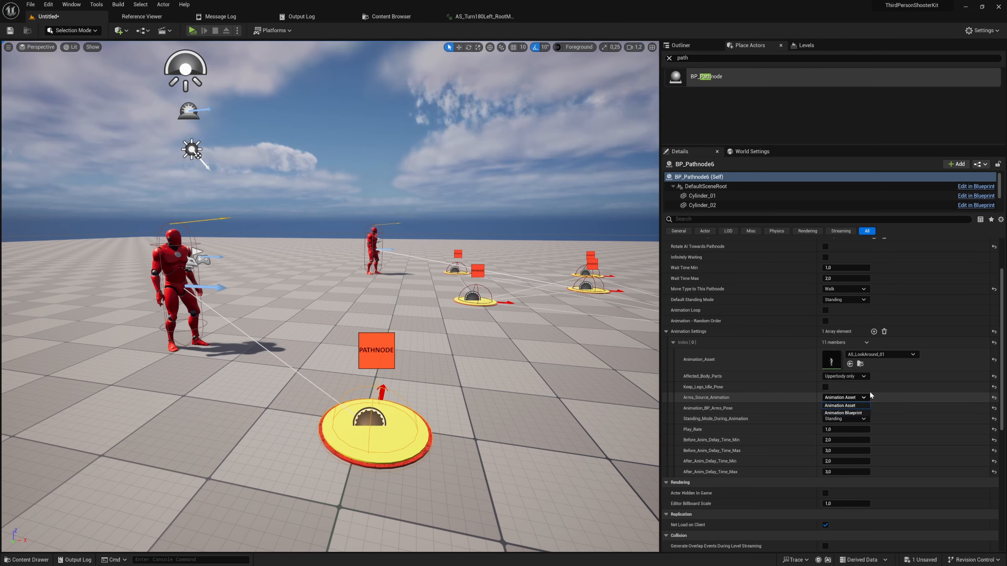
pyautogui.click(863, 399)
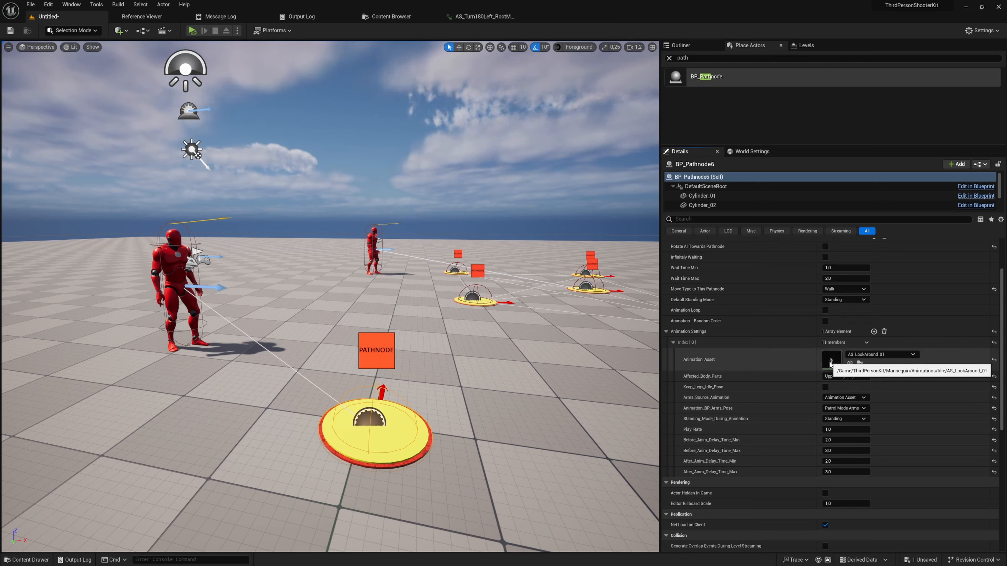
pyautogui.click(844, 397)
pyautogui.click(846, 413)
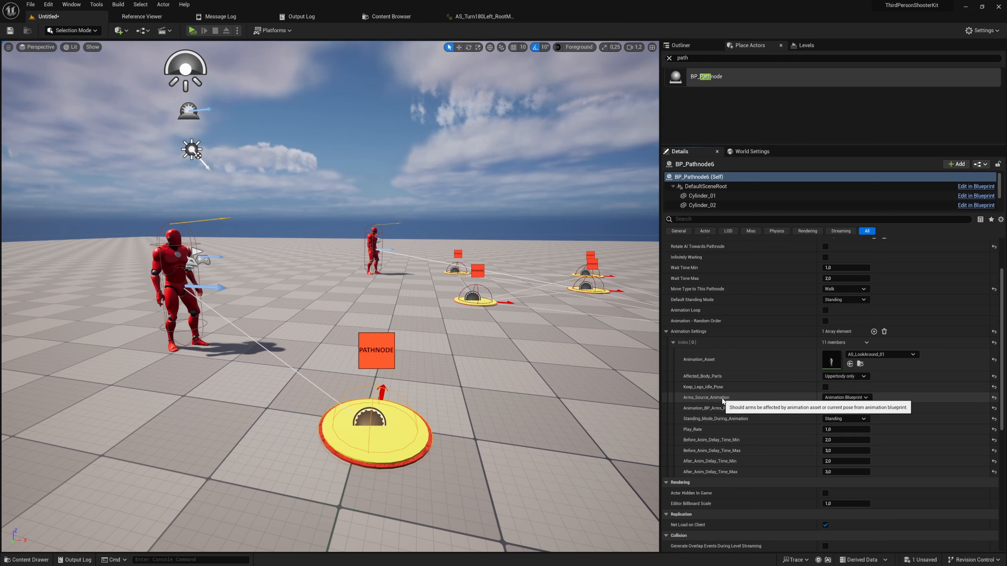
# Check the Animation_BP_Arms_Pose options of BP_Pathnode6's animation element and reset Arms_Source_Animation to its default
pyautogui.click(856, 409)
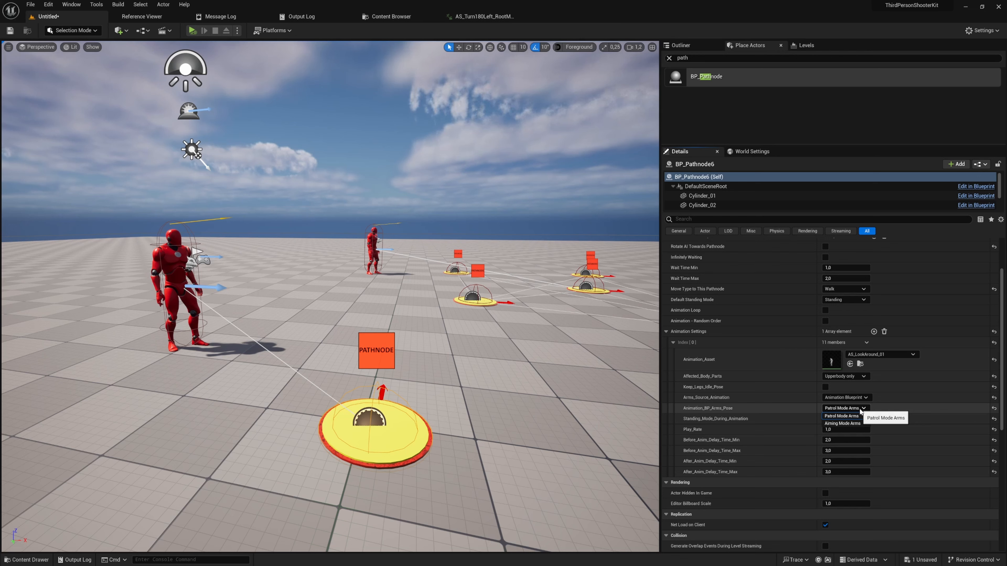
pyautogui.click(860, 409)
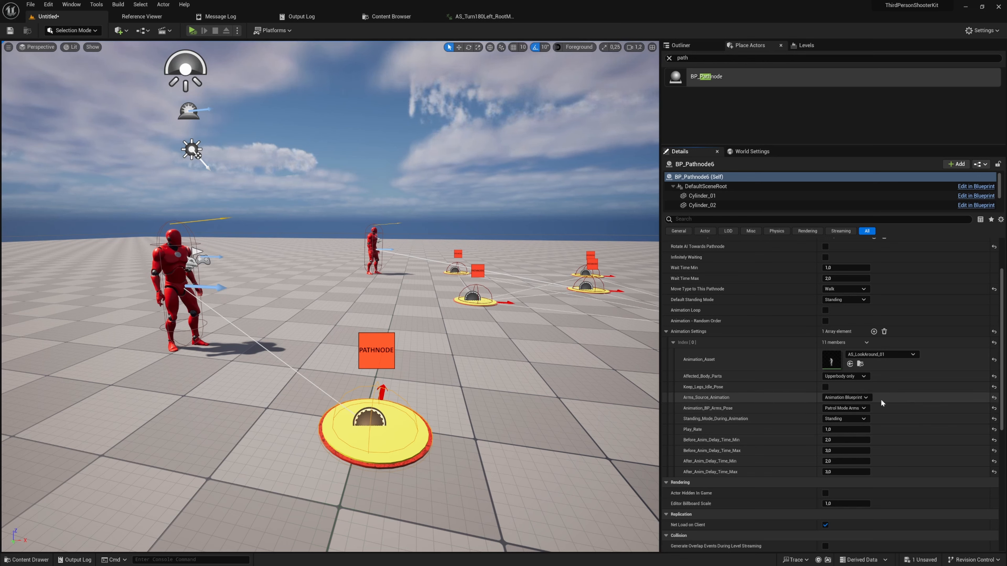
pyautogui.click(994, 397)
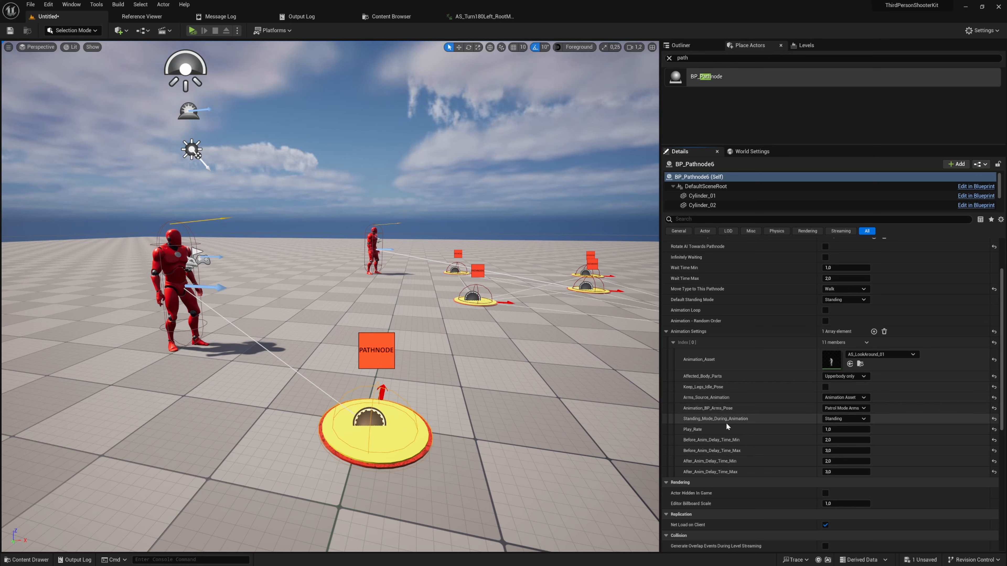
# Set Standing_Mode_During_Animation of BP_Pathnode6's animation element to Crouching, keeping Affected_Body_Parts at Upperbody only
pyautogui.click(863, 419)
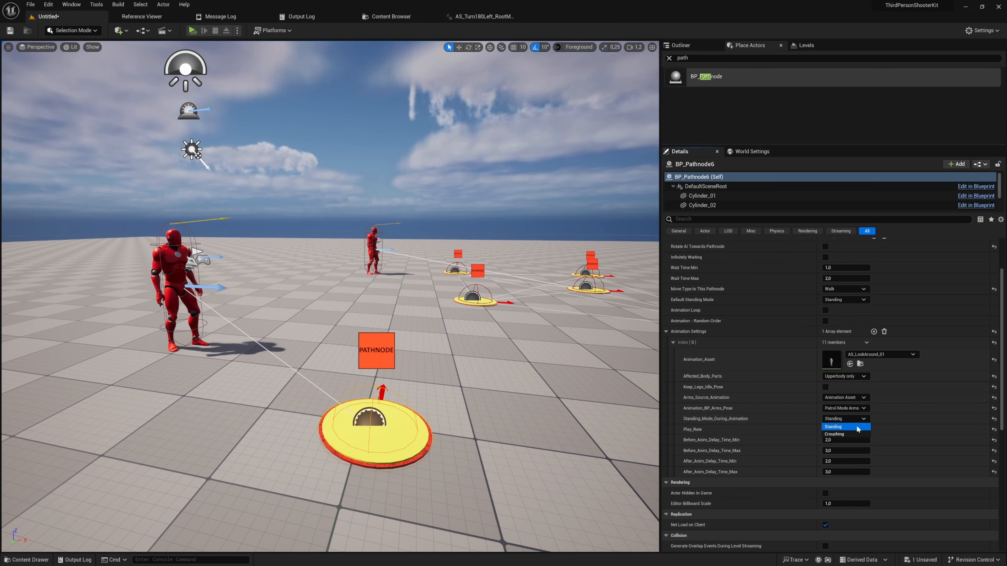
pyautogui.click(854, 434)
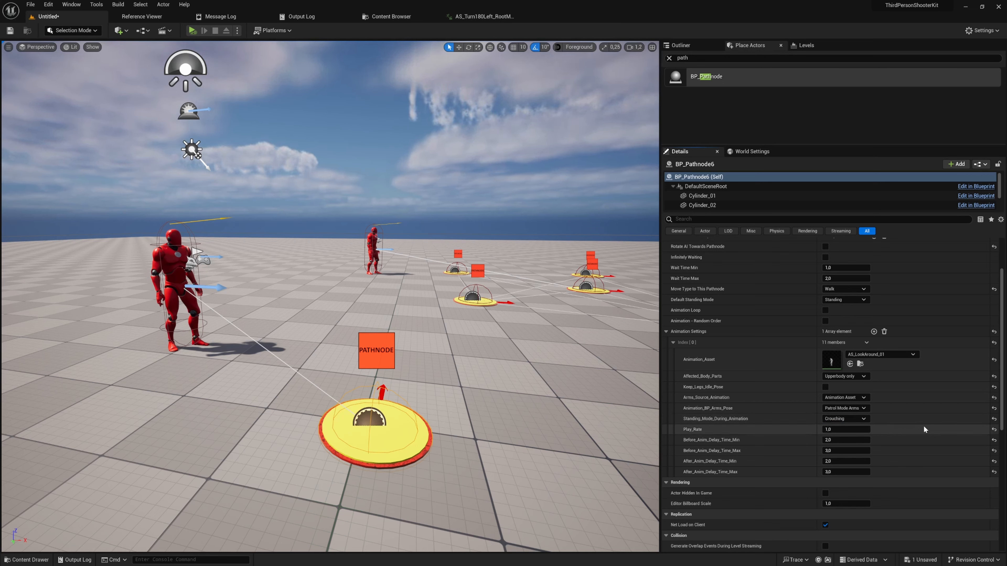
pyautogui.click(861, 378)
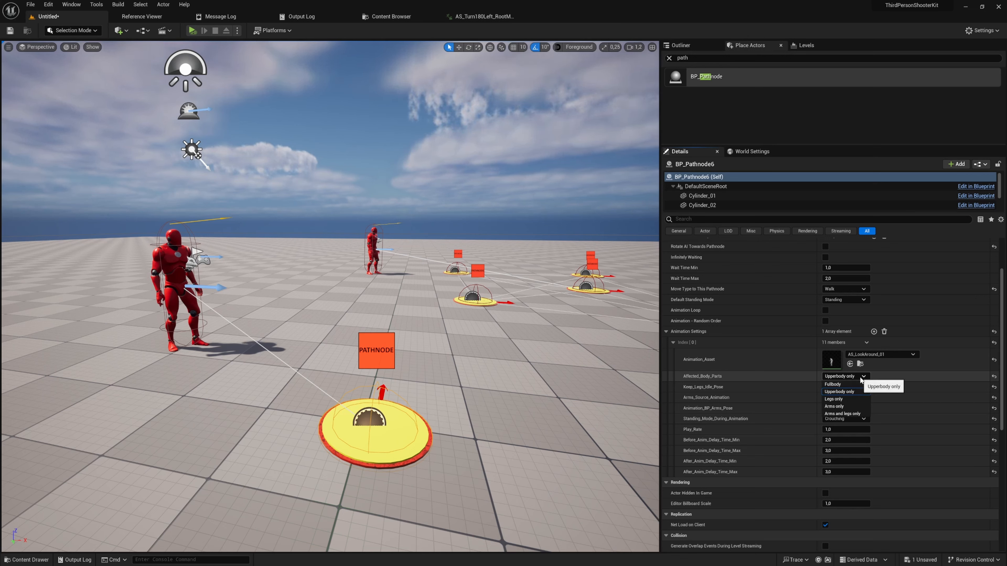
pyautogui.click(843, 393)
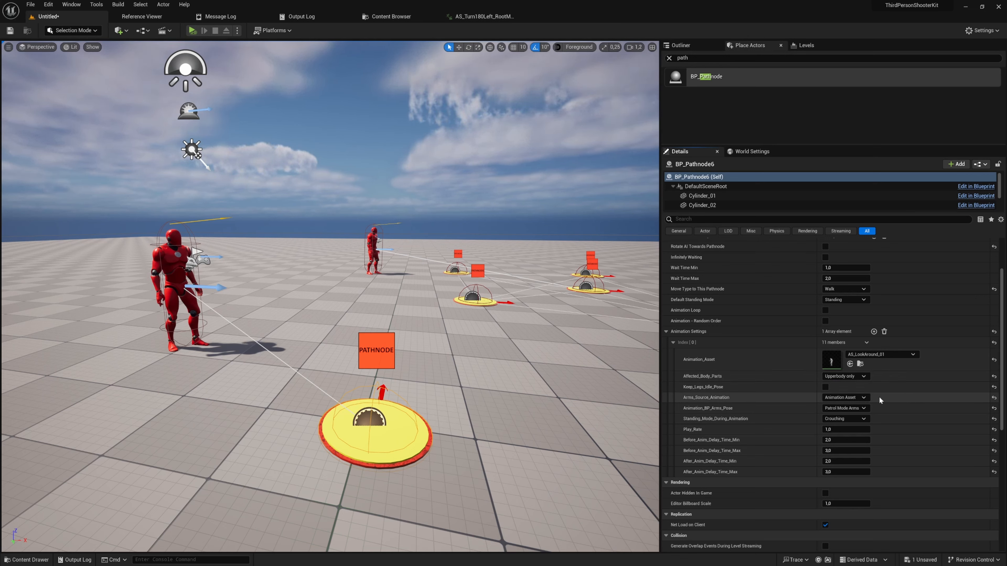
# Simulate the level to watch the AI play the upper-body look-around animation in crouching mode at BP_Pathnode6, and stop the simulation
pyautogui.moveTo(448, 301); pyautogui.dragTo(496, 310, button='right')
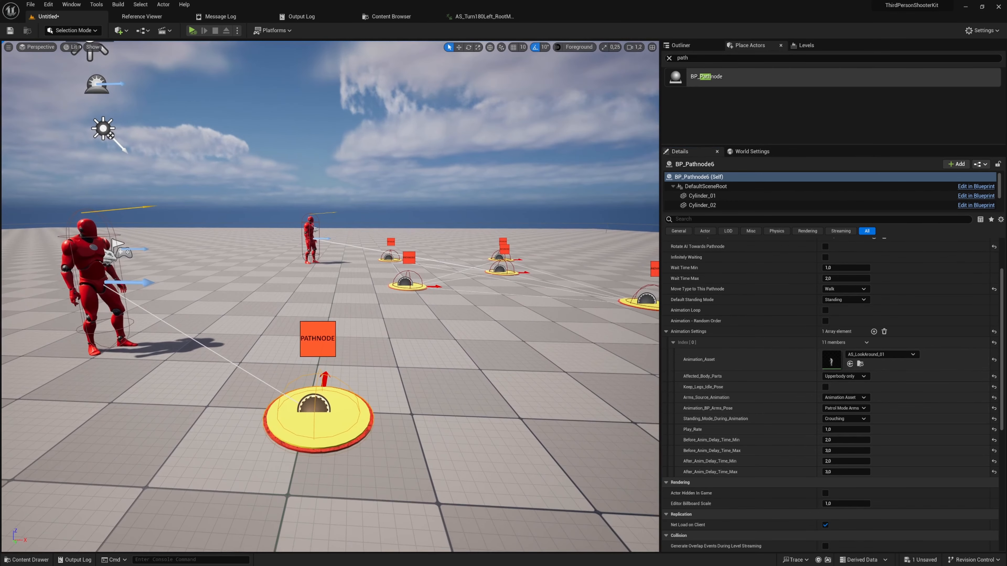
pyautogui.hotkey('alt', 'p')
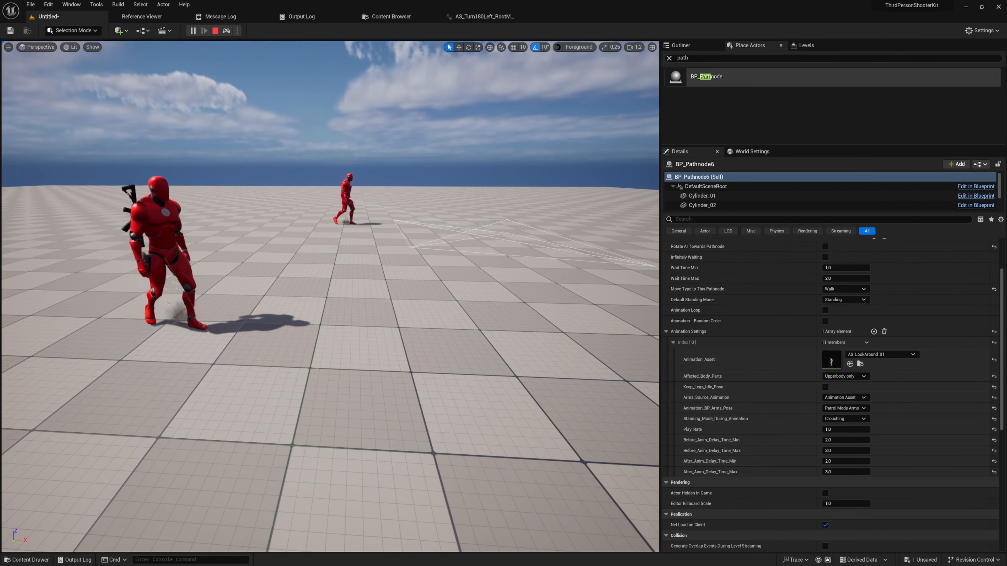
pyautogui.moveTo(495, 310); pyautogui.dragTo(486, 307, button='right')
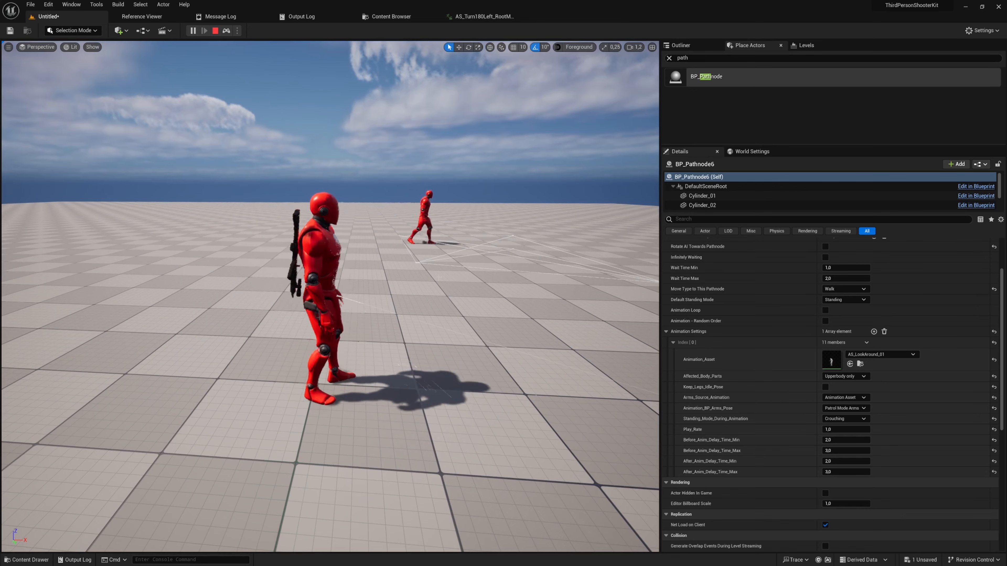
pyautogui.moveTo(437, 275)
pyautogui.mouseDown(button='right')
pyautogui.moveTo(424, 270)
pyautogui.moveTo(433, 275)
pyautogui.mouseUp(button='right')
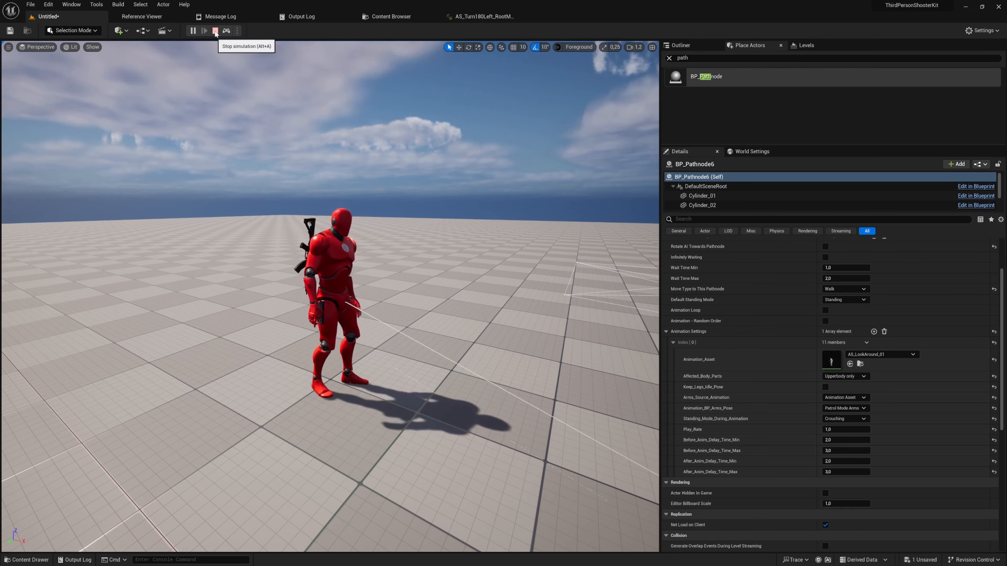
pyautogui.click(215, 31)
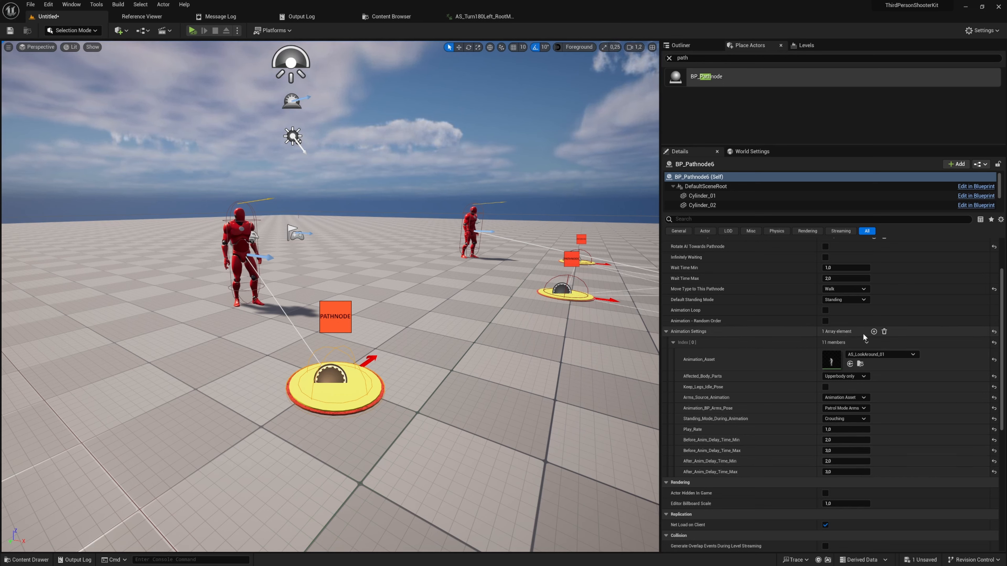
# Add a second animation element to BP_Pathnode6, search for "turn 90 root" and assign AS_CrouchTurn90Left_RootMotion to it
pyautogui.click(873, 333)
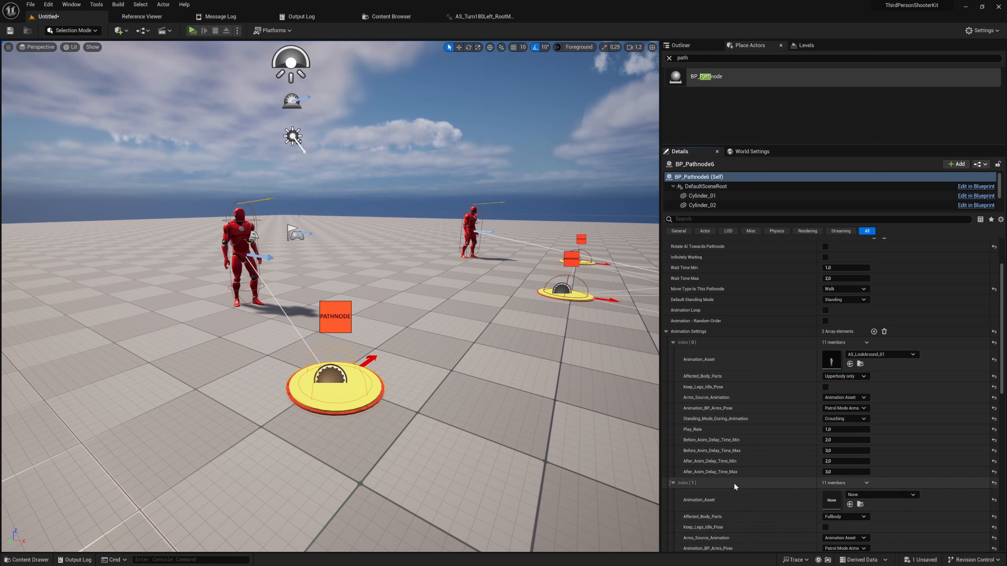
pyautogui.scroll(-3, 733, 483)
pyautogui.click(896, 397)
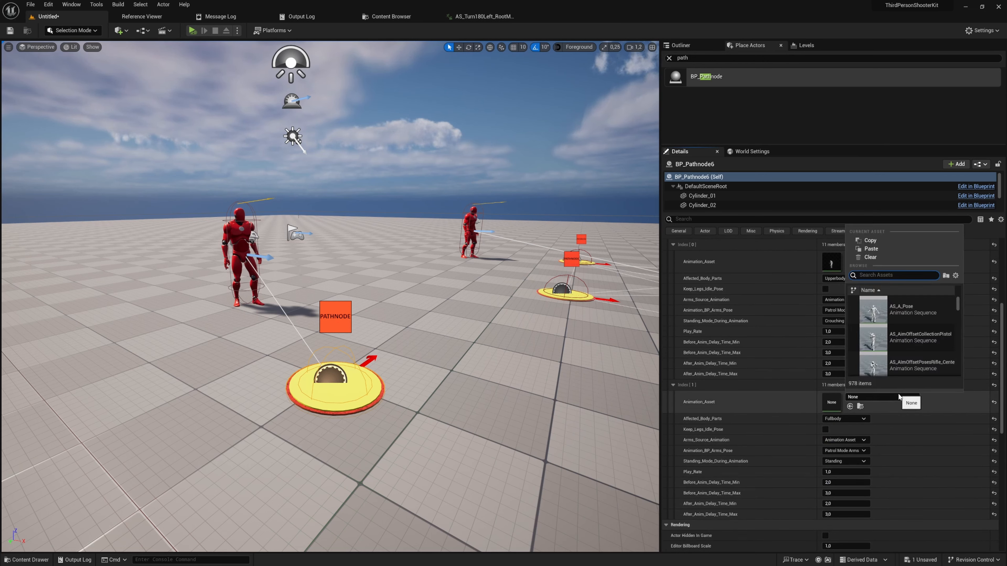
pyautogui.write('t')
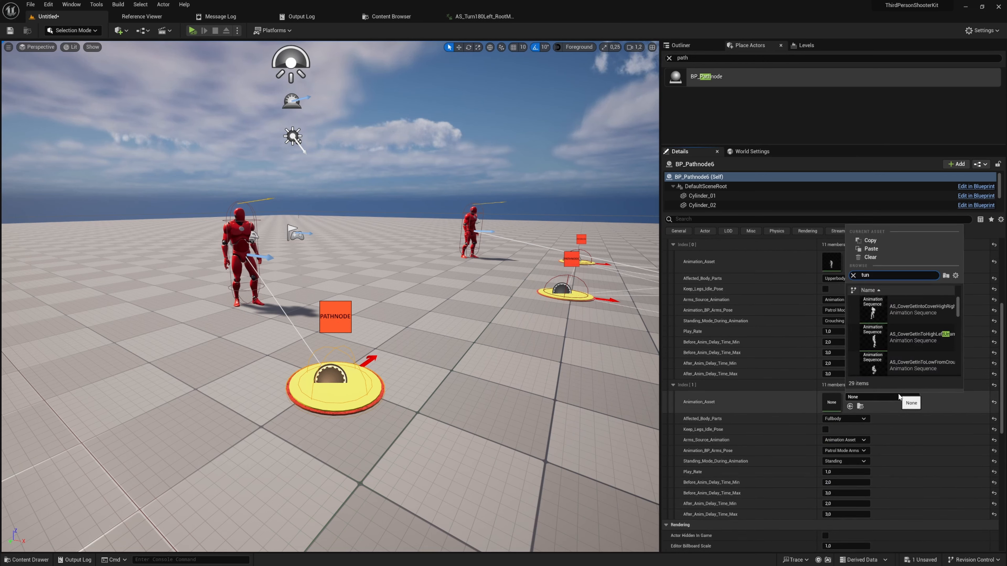
pyautogui.write('urn 1')
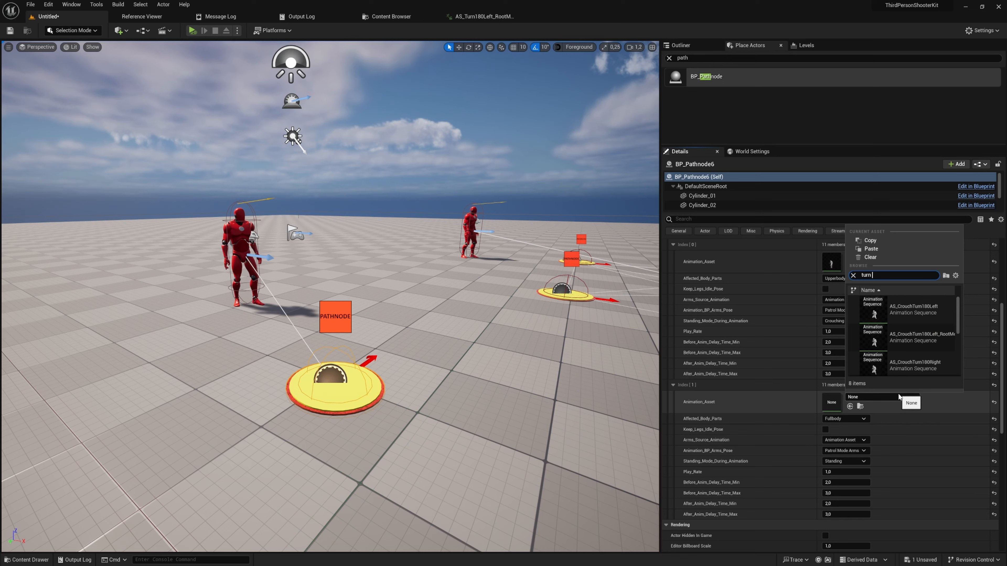
pyautogui.write('90 root')
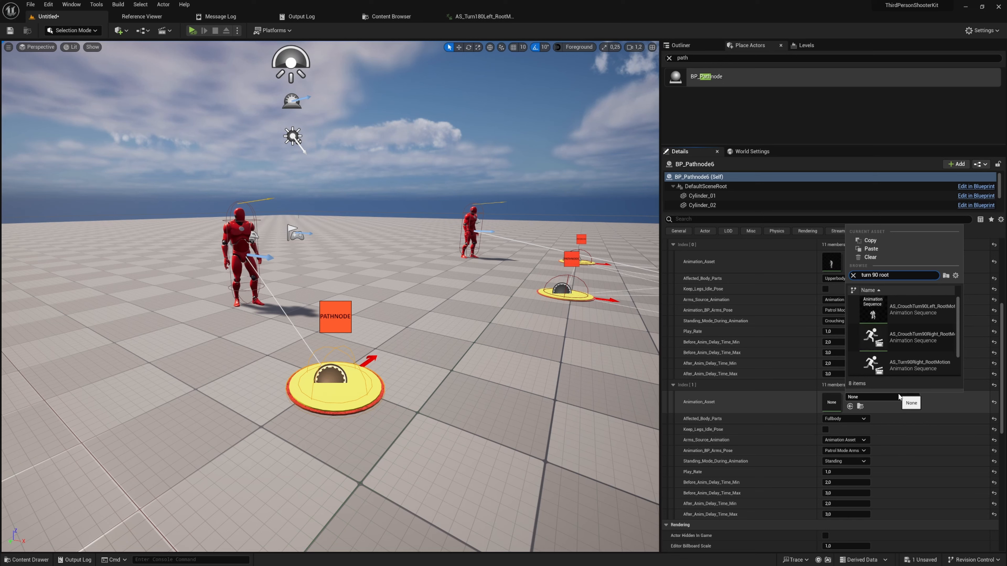
pyautogui.click(941, 310)
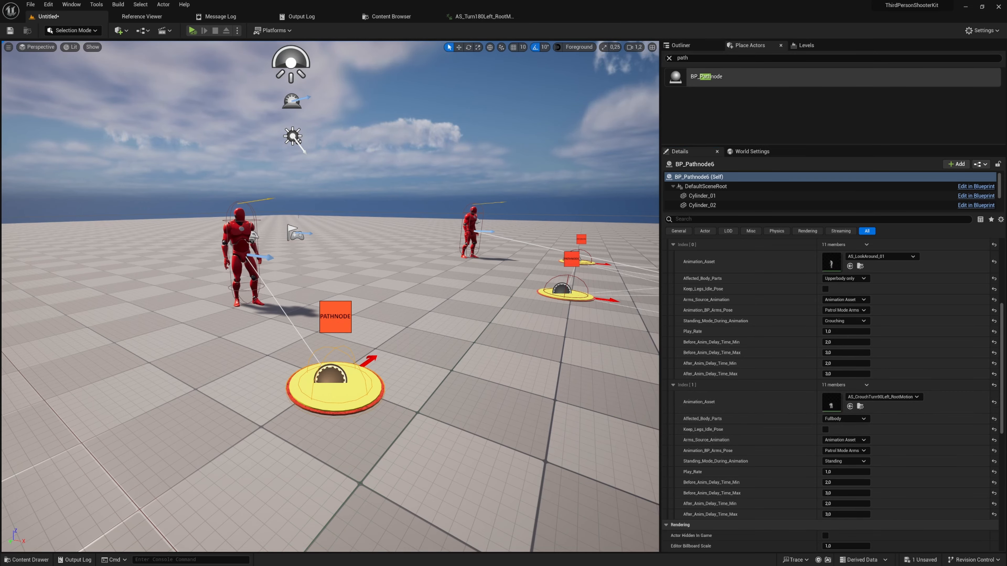
# Add a Next Pathnode Array element to BP_Pathnode6 and pick BP_Pathnode7 in the level as its target
pyautogui.press('s')
pyautogui.moveTo(445, 329); pyautogui.dragTo(599, 348, button='right')
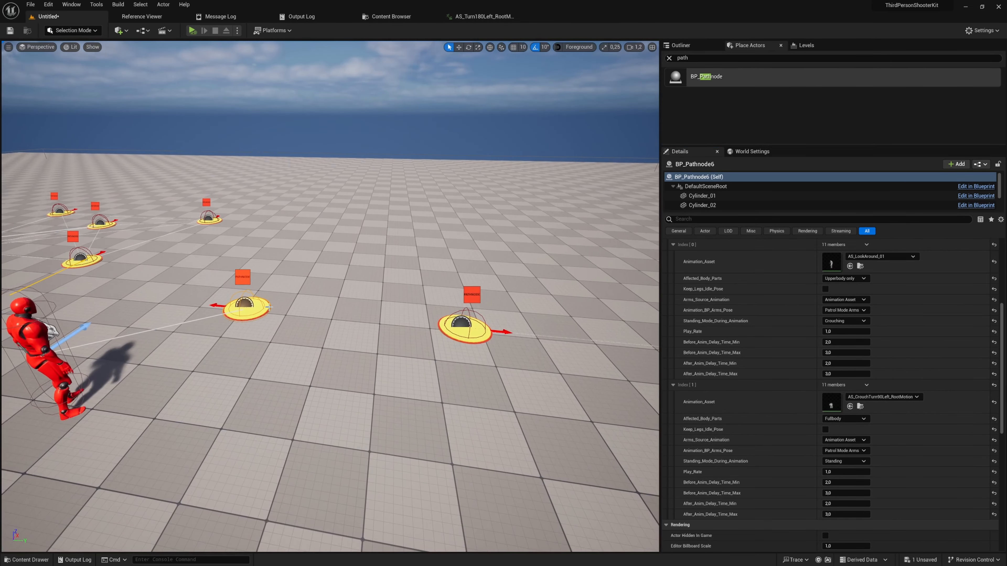
pyautogui.scroll(8, 849, 297)
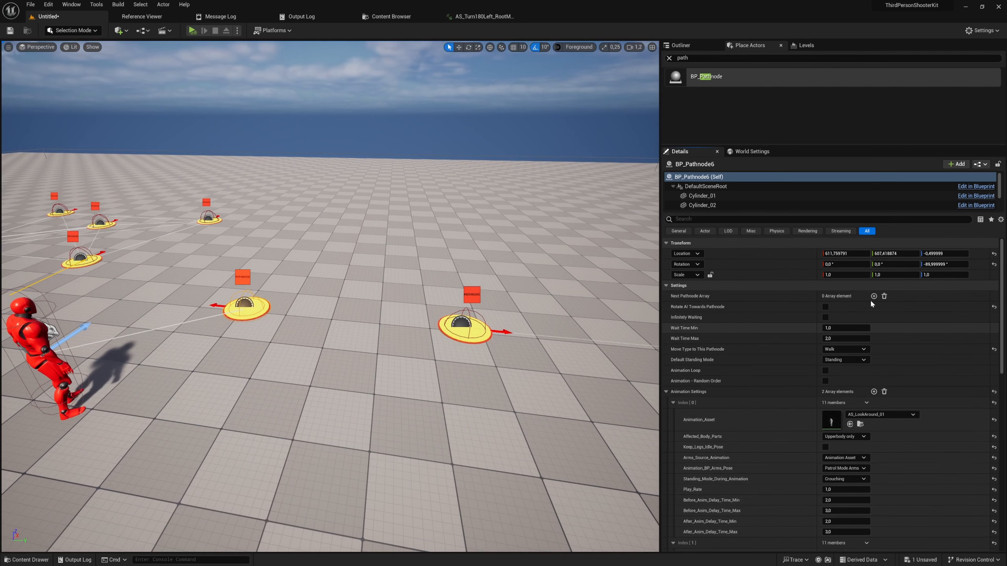
pyautogui.click(874, 296)
pyautogui.click(921, 307)
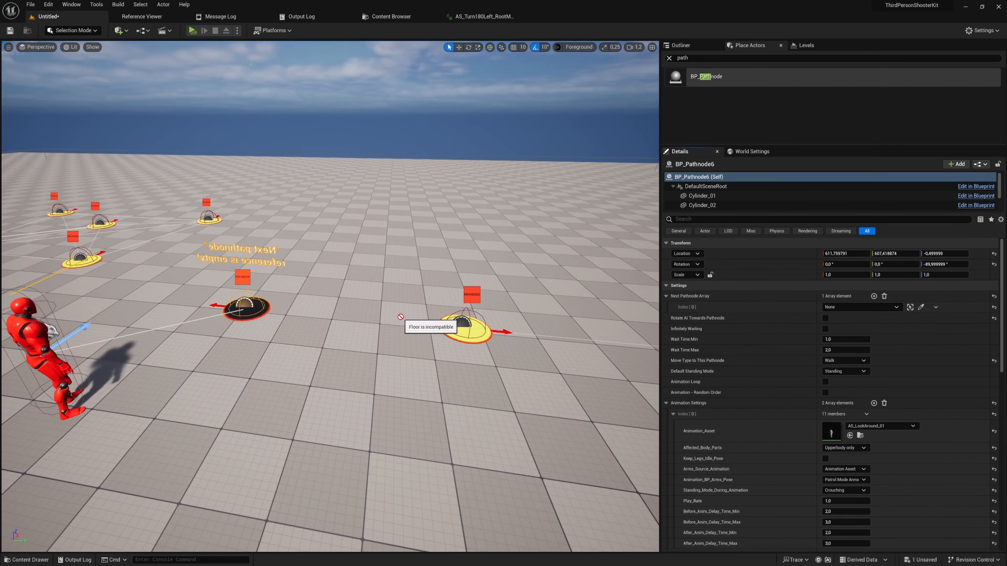
pyautogui.click(464, 327)
# Simulate the level to watch the AI play both BP_Pathnode6 animations and move on towards BP_Pathnode7, and stop the simulation
pyautogui.moveTo(463, 327); pyautogui.dragTo(521, 386, button='right')
pyautogui.hotkey('alt', 'p')
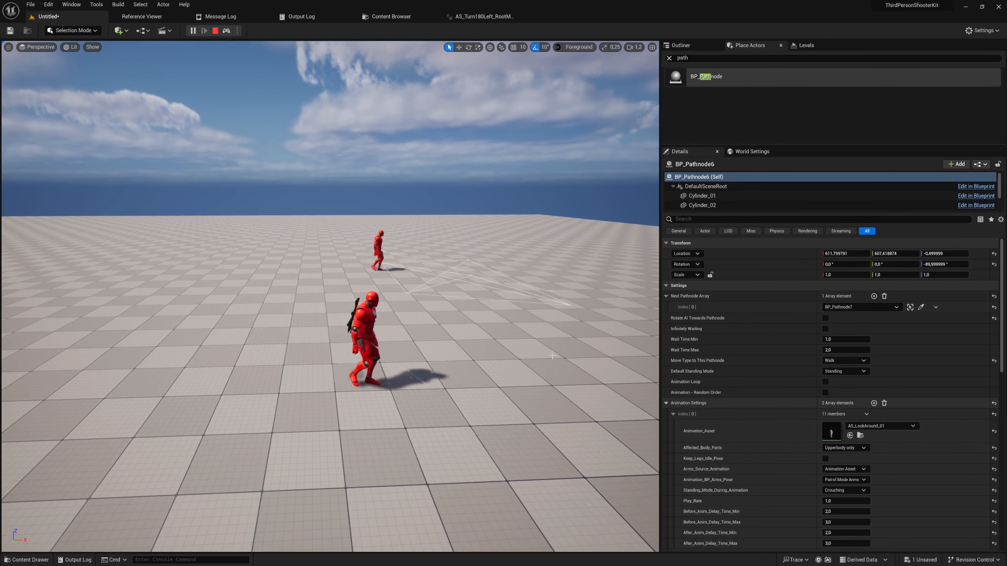
pyautogui.moveTo(476, 377); pyautogui.dragTo(530, 390, button='right')
pyautogui.press('a')
pyautogui.press('d')
pyautogui.press('w')
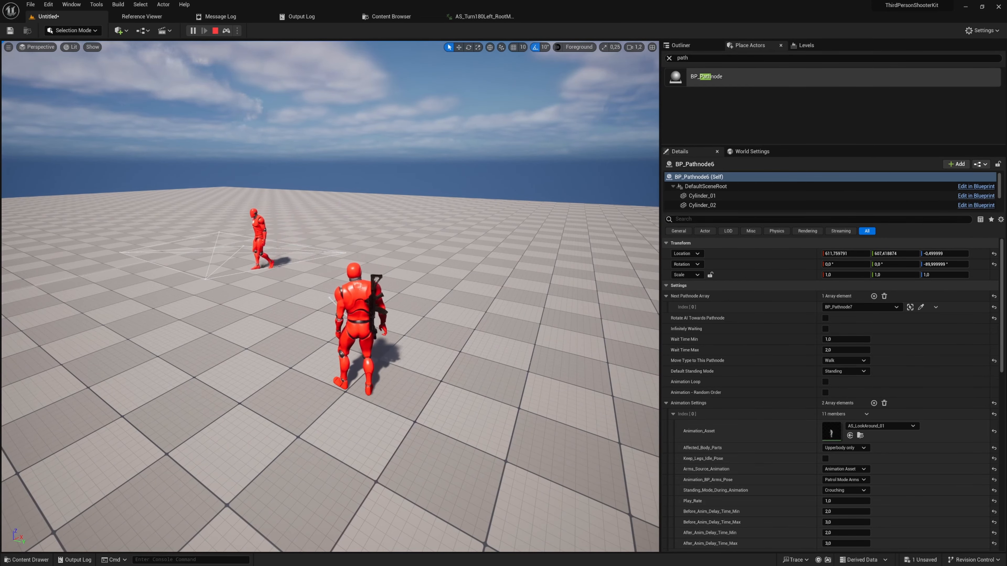
pyautogui.moveTo(540, 369)
pyautogui.mouseDown(button='right')
pyautogui.moveTo(579, 366)
pyautogui.moveTo(533, 382)
pyautogui.moveTo(511, 369)
pyautogui.moveTo(535, 373)
pyautogui.mouseUp(button='right')
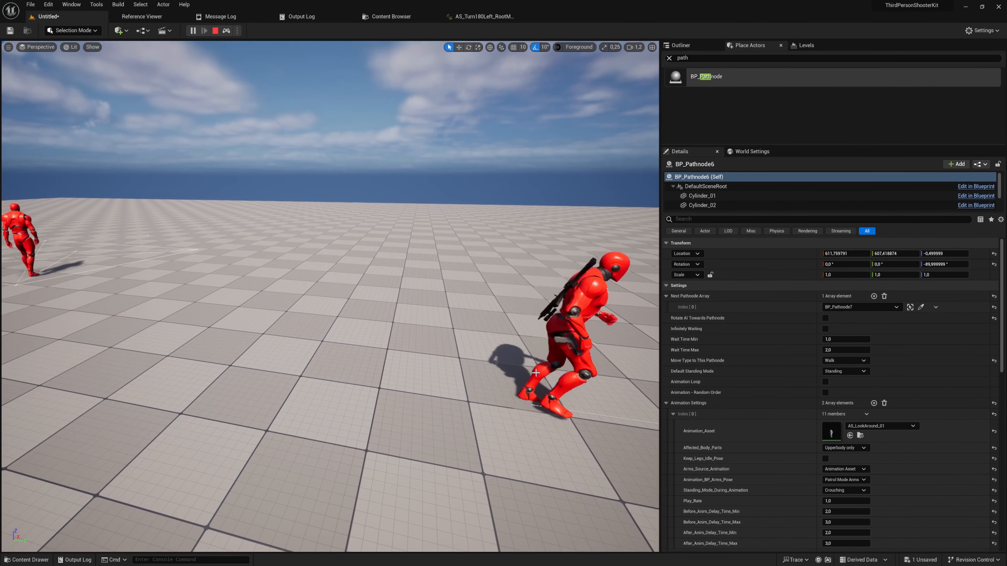
pyautogui.press('Escape')
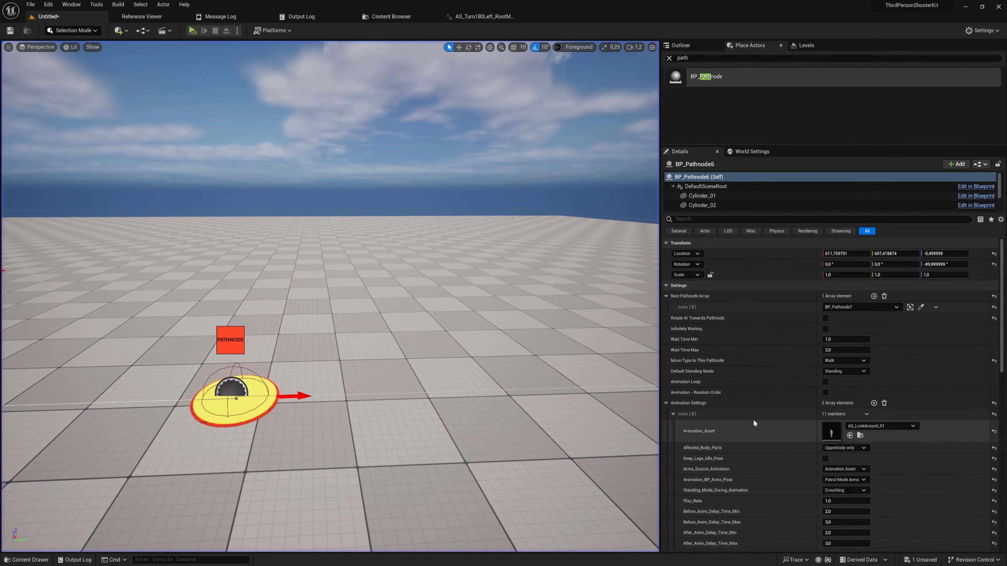
# Search for "turn 90" and replace the animation asset of BP_Pathnode6's second animation element with AS_TurnLeft90
pyautogui.scroll(-4, 754, 424)
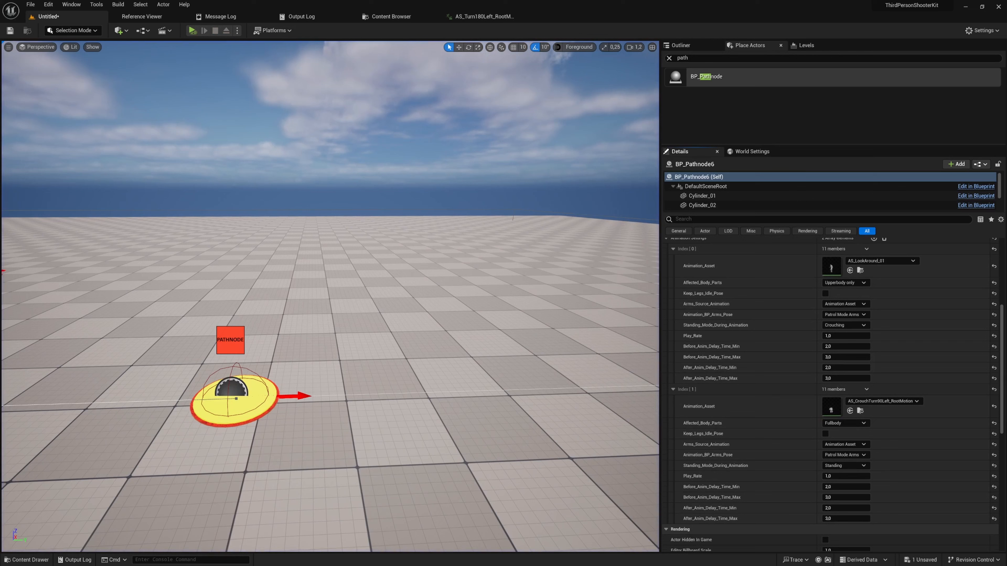
pyautogui.click(916, 401)
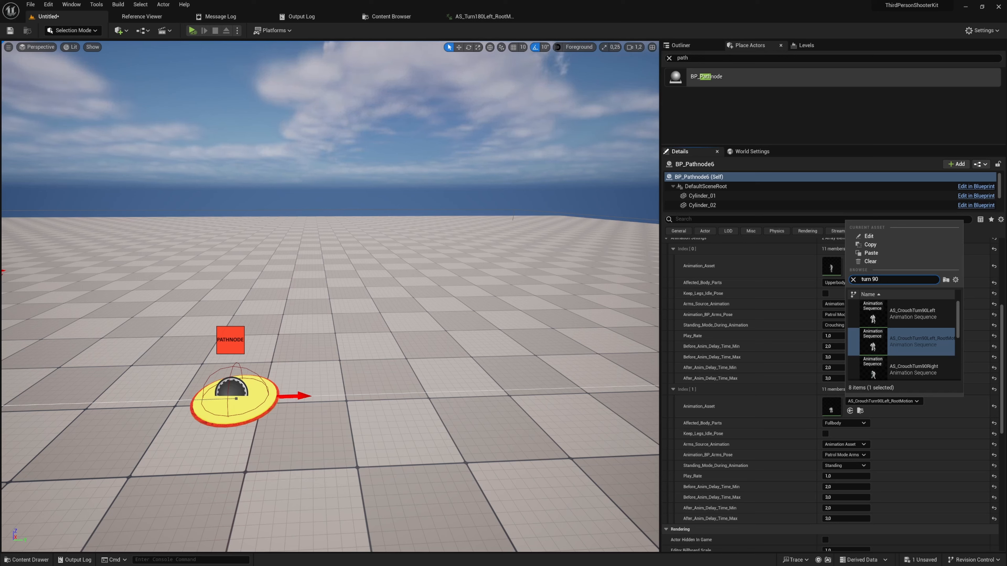
pyautogui.click(911, 339)
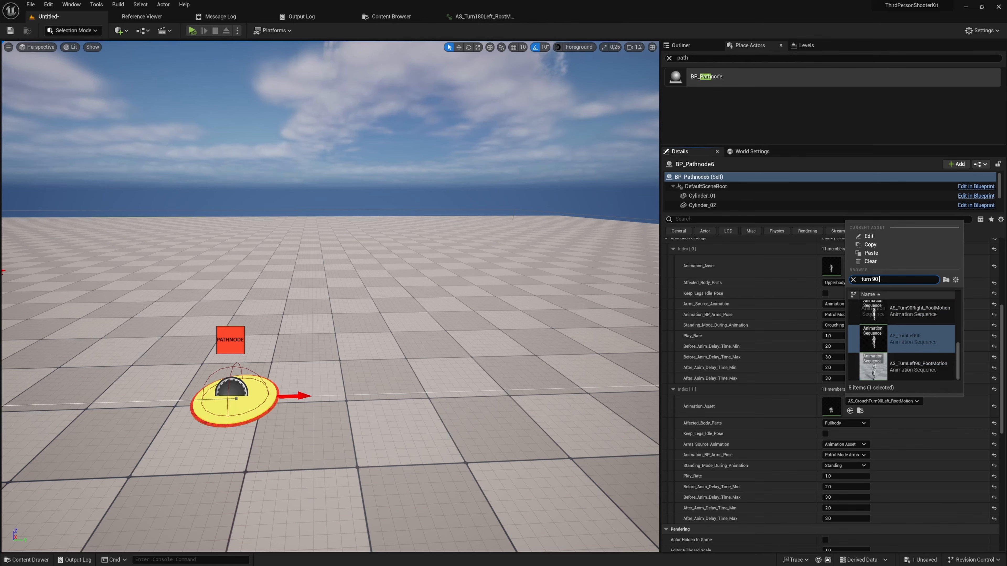
pyautogui.press('Return')
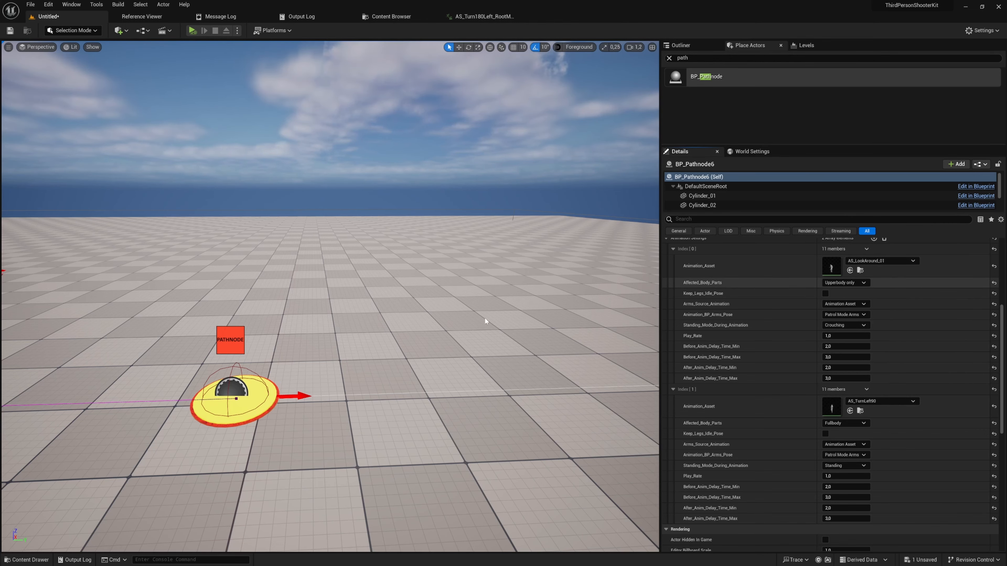
# Simulate the level to watch the AI perform BP_Pathnode6's animations with AS_TurnLeft90, and stop the simulation
pyautogui.hotkey('alt', 'p')
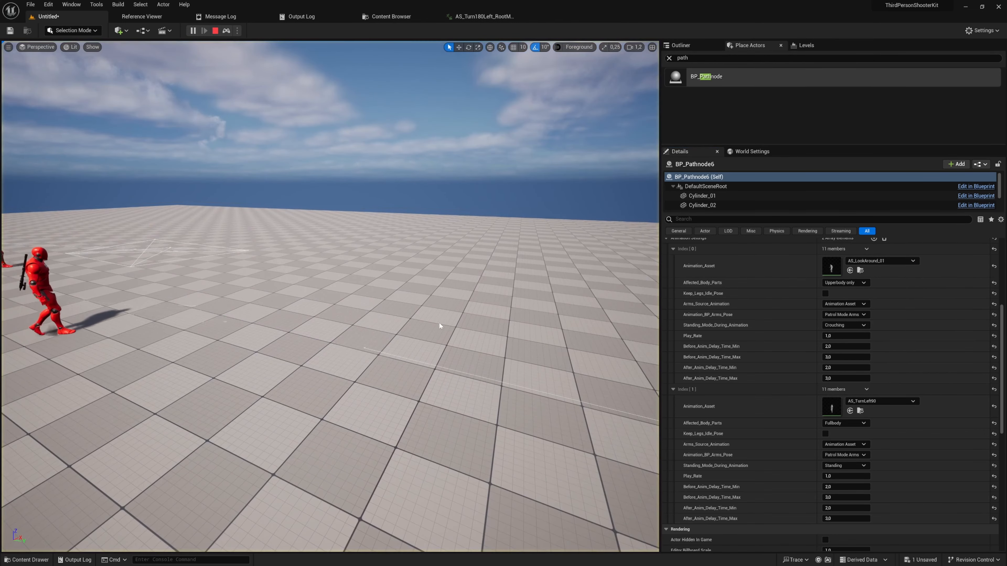
pyautogui.click(439, 321)
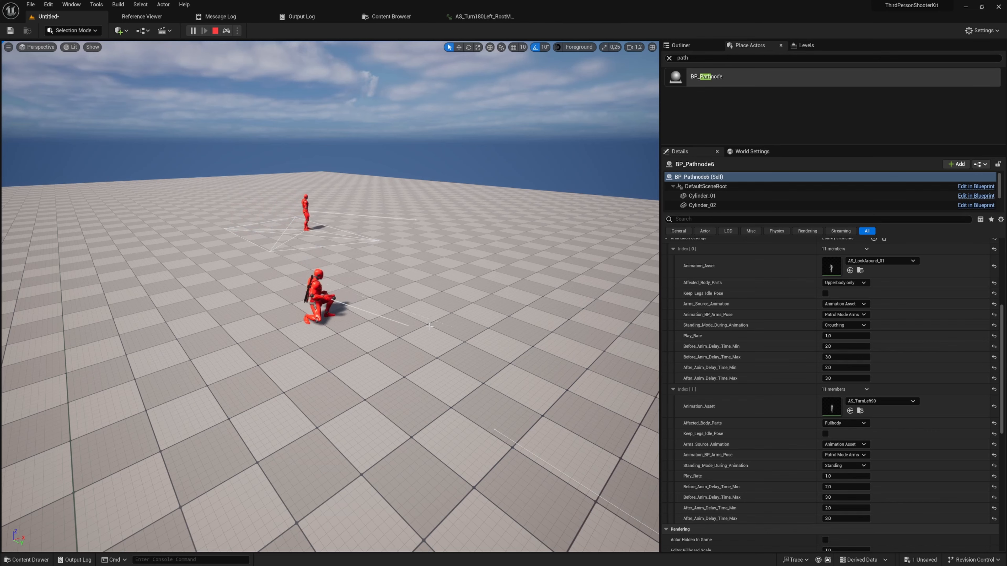
pyautogui.scroll(5, 430, 325)
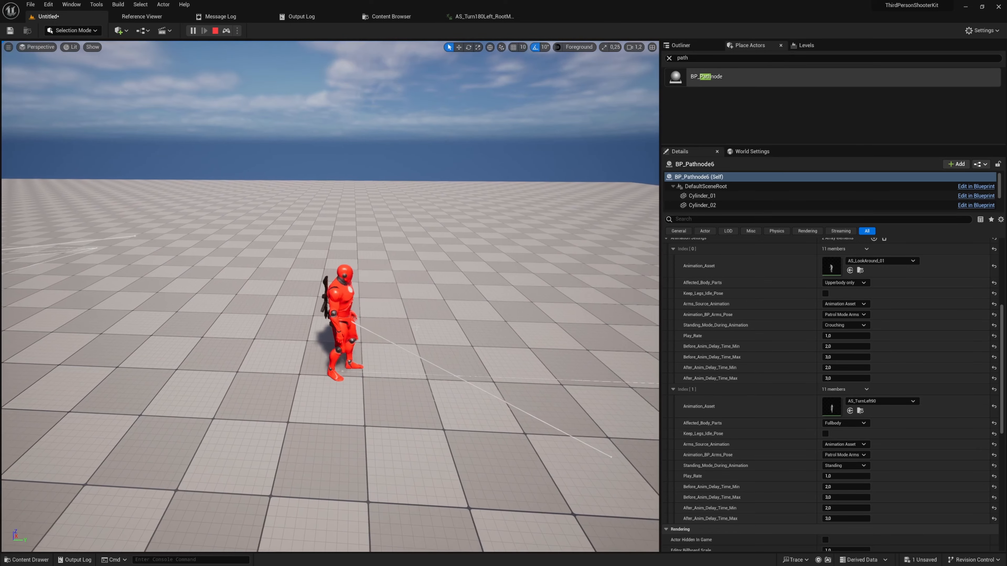
pyautogui.press('Escape')
# Replace the animation asset of BP_Pathnode6's second animation element with AS_TurnLeft90_RootMotion
pyautogui.click(908, 402)
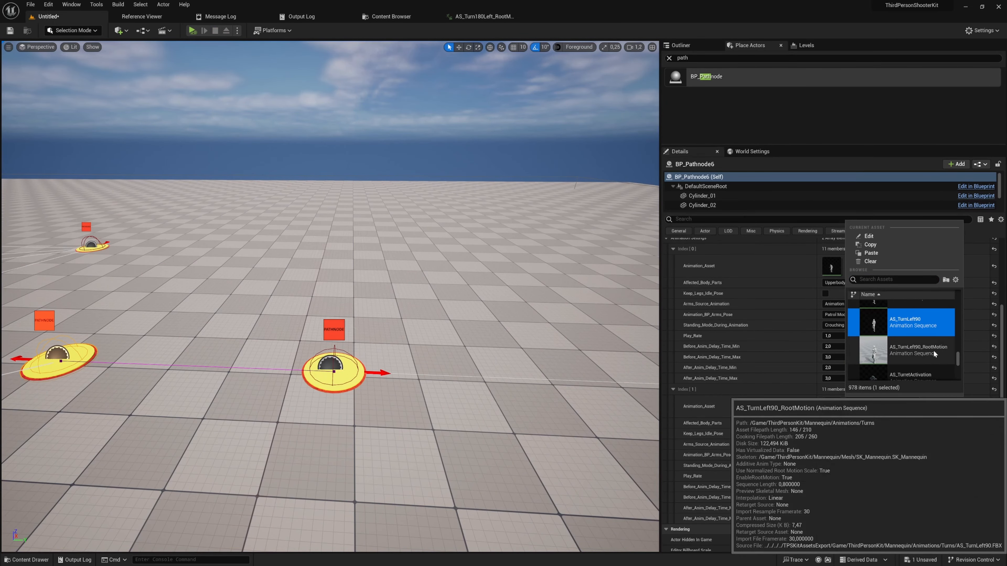
pyautogui.click(933, 350)
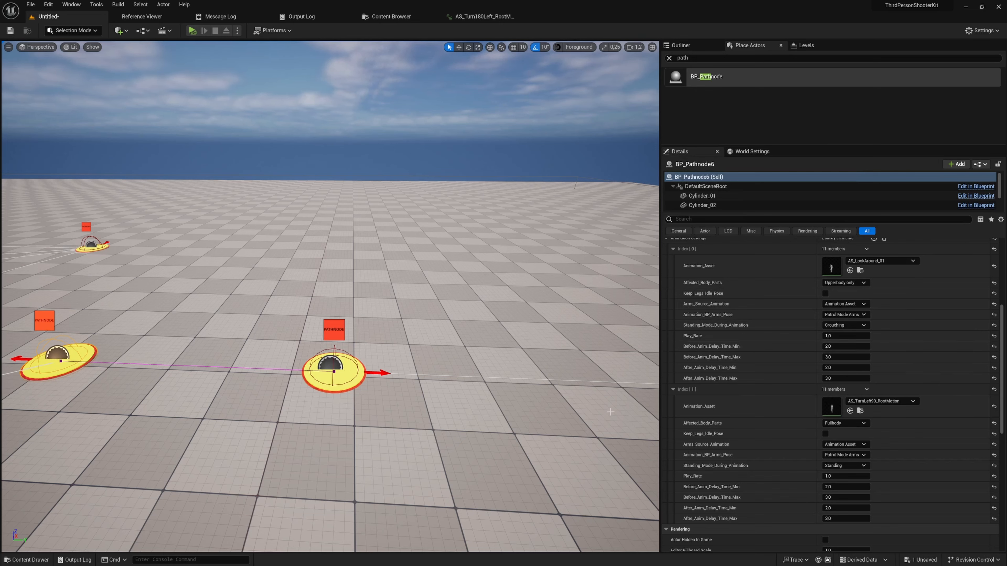
pyautogui.scroll(-1, 914, 422)
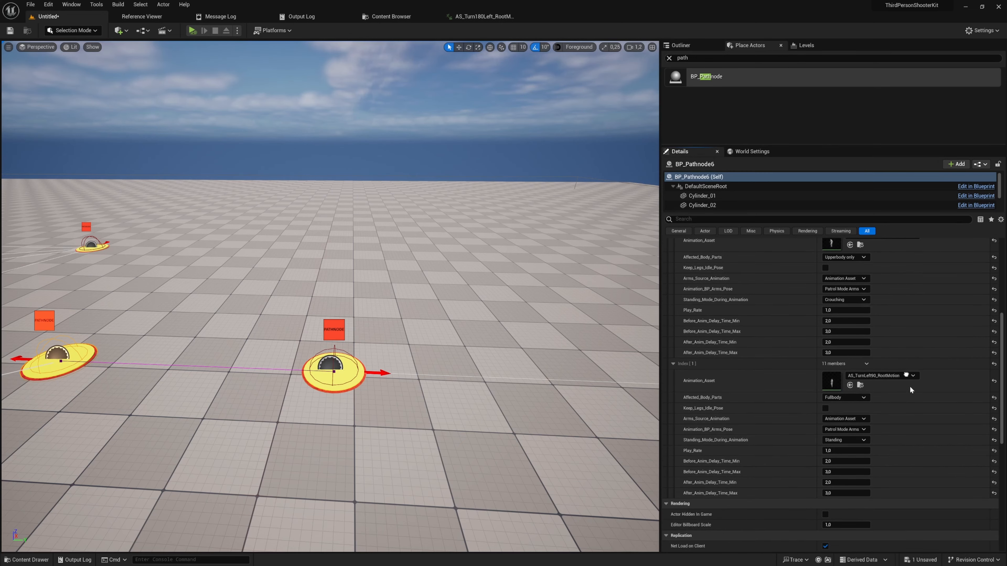
# Open AS_TurnLeft90_RootMotion from the second animation element, scrub through its frames to inspect the arm pose, and return to the level
pyautogui.doubleClick(824, 378)
pyautogui.moveTo(350, 393); pyautogui.dragTo(614, 407)
pyautogui.moveTo(520, 213)
pyautogui.keyDown('alt'); pyautogui.mouseDown()
pyautogui.moveTo(432, 213)
pyautogui.moveTo(520, 212)
pyautogui.mouseUp(); pyautogui.keyUp('alt')
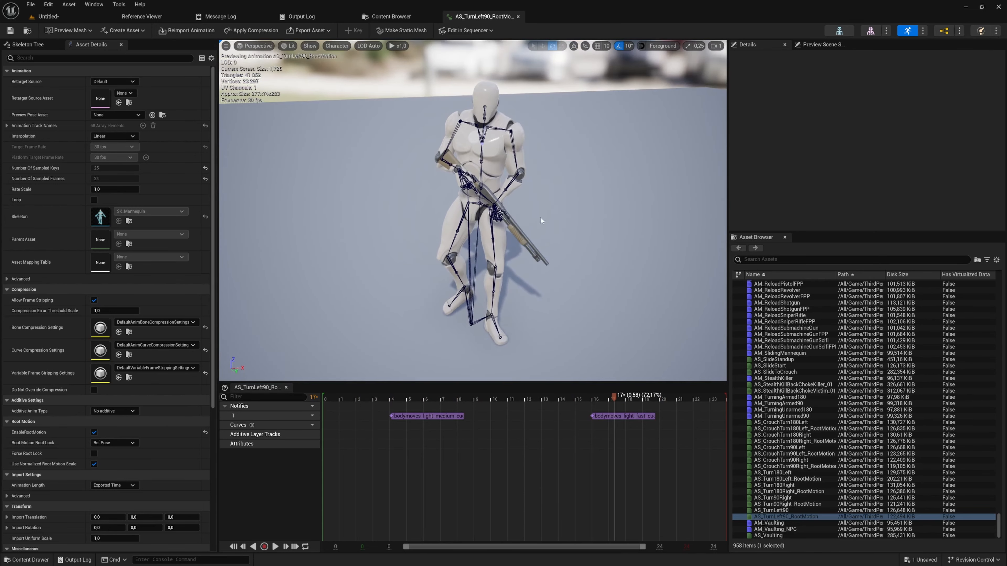
pyautogui.moveTo(603, 390)
pyautogui.mouseDown()
pyautogui.moveTo(638, 395)
pyautogui.moveTo(380, 394)
pyautogui.moveTo(607, 395)
pyautogui.mouseUp()
pyautogui.keyDown('alt'); pyautogui.moveTo(496, 214); pyautogui.dragTo(495, 198); pyautogui.keyUp('alt')
pyautogui.click(53, 20)
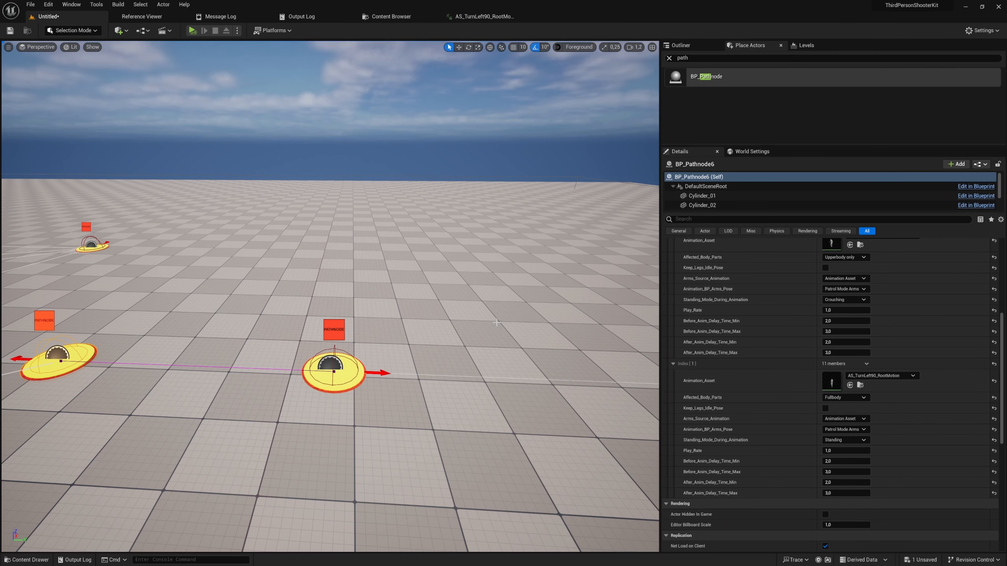
# Set Arms_Source_Animation of BP_Pathnode6's second animation to Animation Blueprint and simulate the level to check the turn
pyautogui.click(864, 419)
pyautogui.click(862, 433)
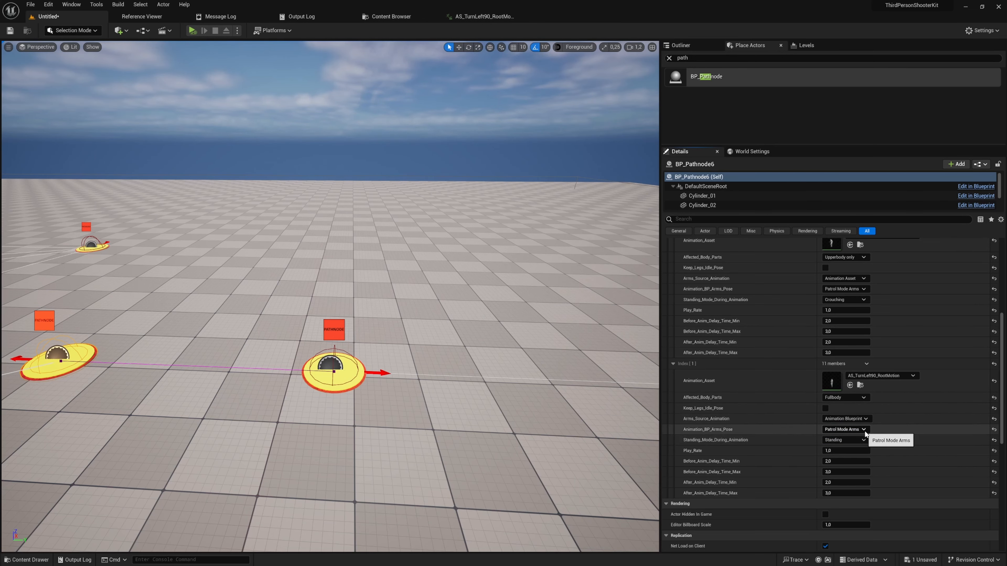
pyautogui.hotkey('alt', 'p')
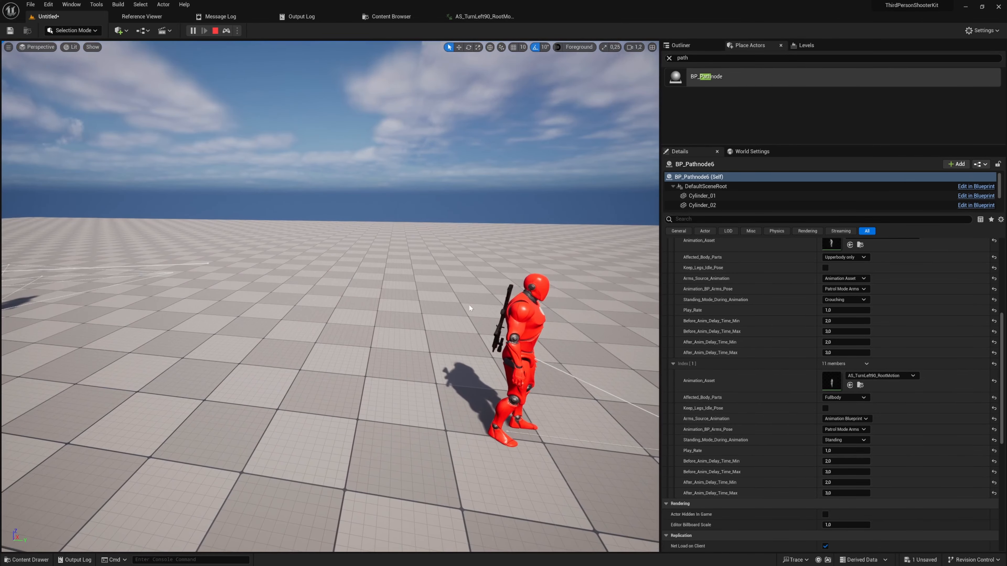
pyautogui.press('Escape')
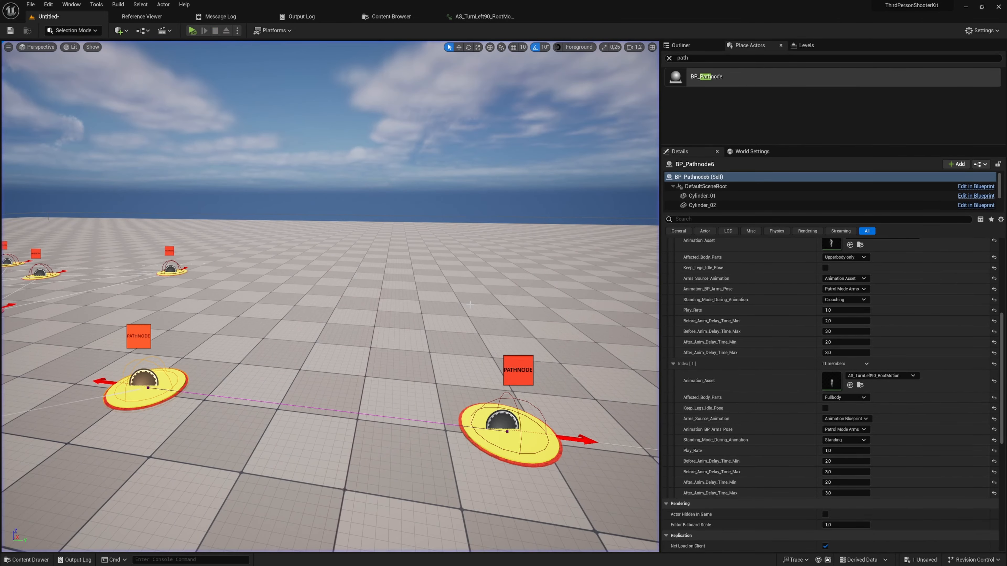
# Check the available Arms_Source_Animation and Animation_BP_Arms_Pose options of BP_Pathnode6's second animation, keeping the current choices
pyautogui.scroll(1, 862, 435)
pyautogui.click(862, 434)
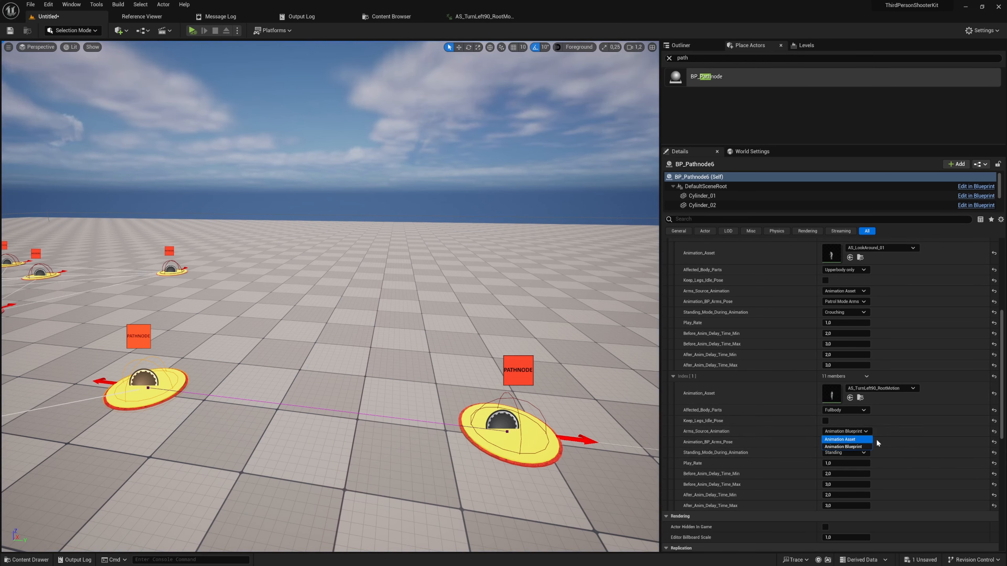
pyautogui.click(900, 443)
pyautogui.scroll(-1, 888, 438)
pyautogui.click(864, 424)
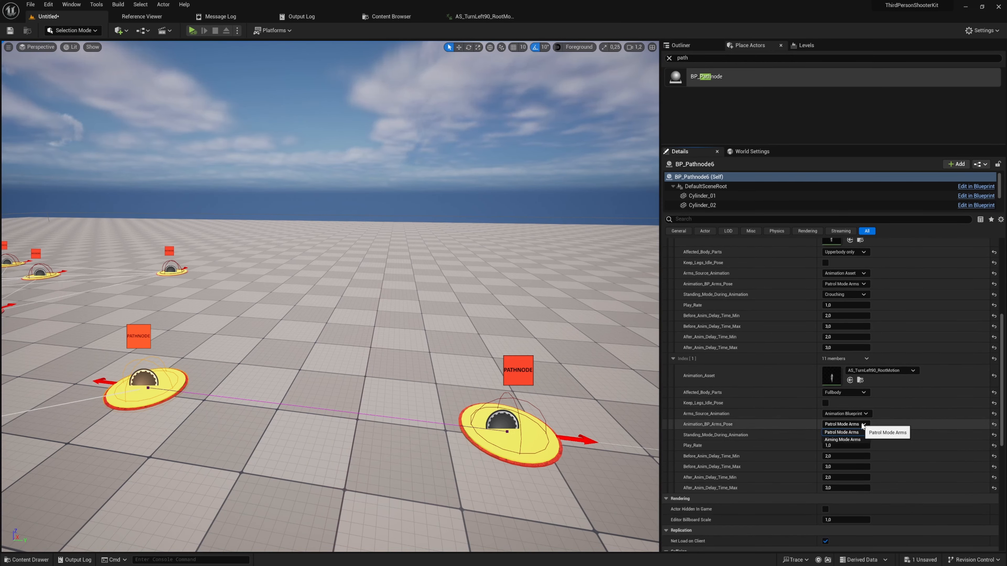
pyautogui.click(915, 435)
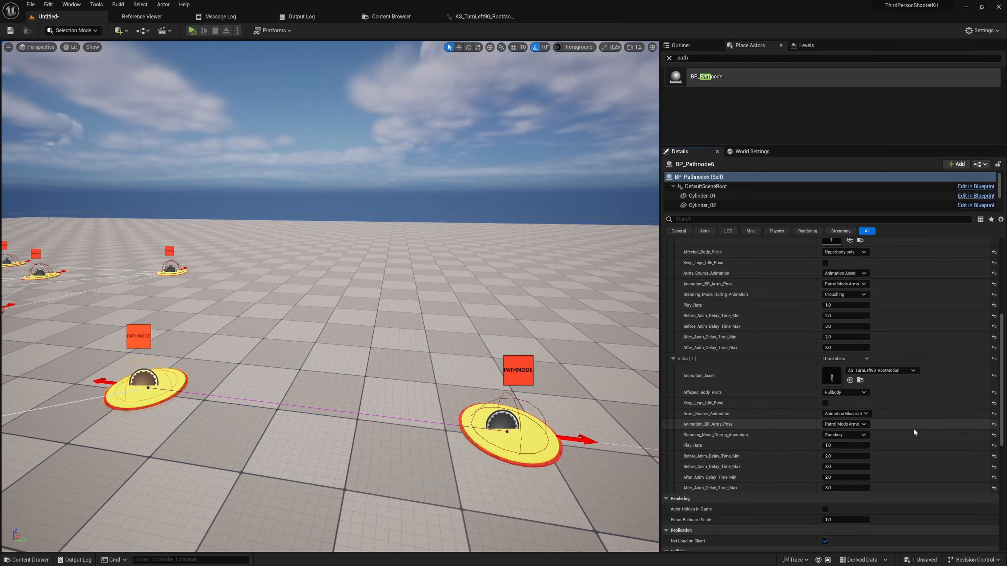
# Reopen the second element's turn animation, scrub it once more to compare the arms, and go back to the level
pyautogui.scroll(-3, 773, 397)
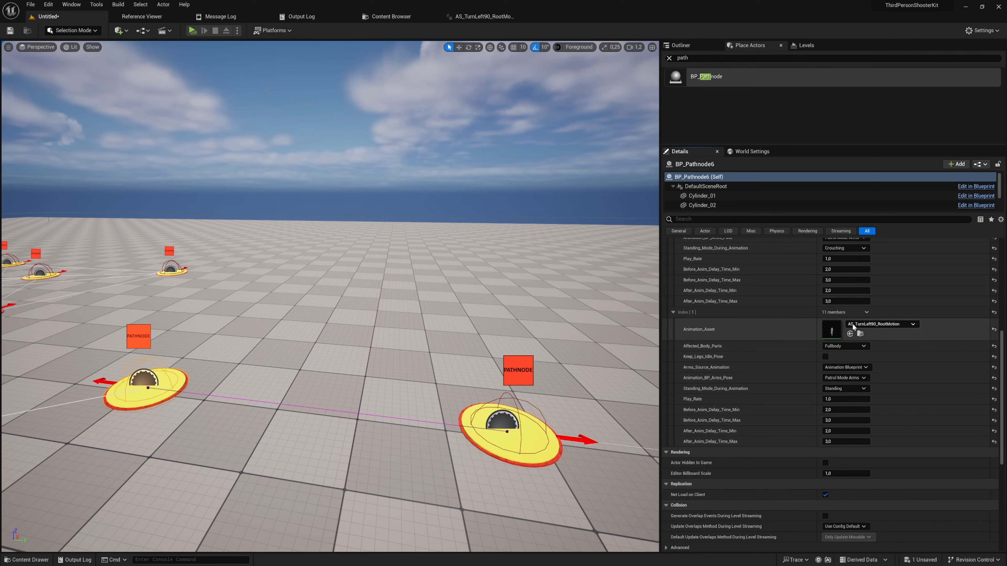
pyautogui.doubleClick(832, 331)
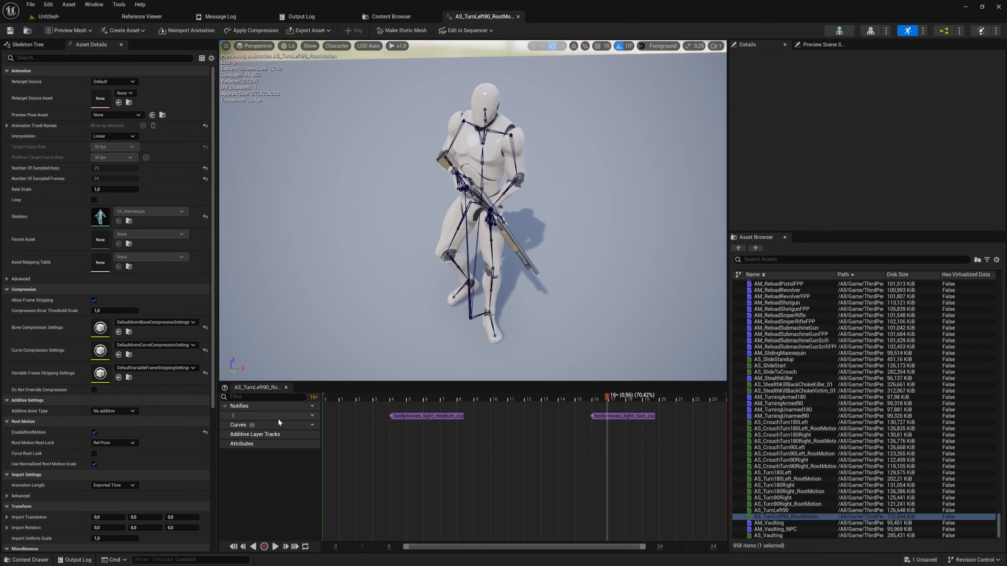
pyautogui.moveTo(415, 398); pyautogui.dragTo(672, 398)
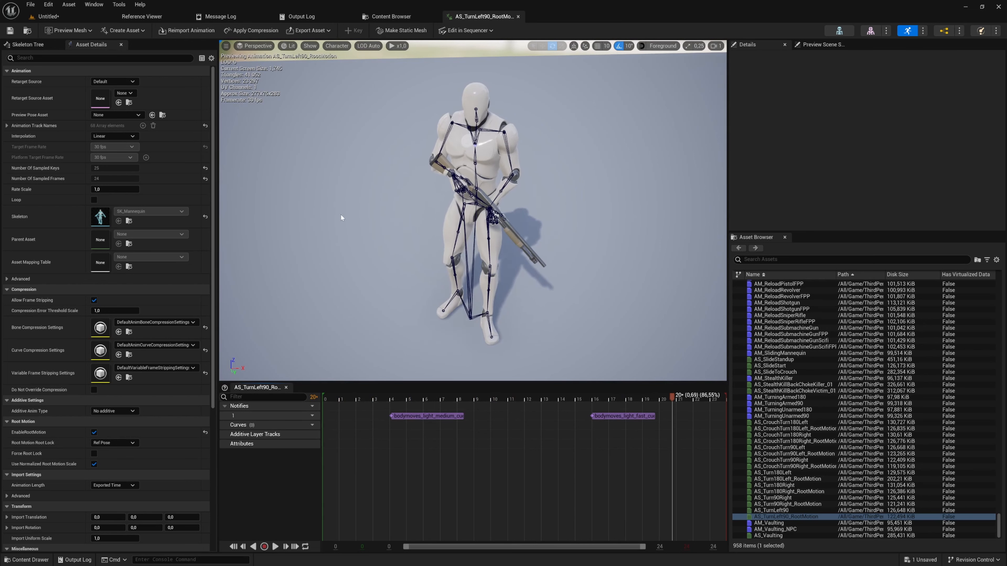
pyautogui.click(74, 20)
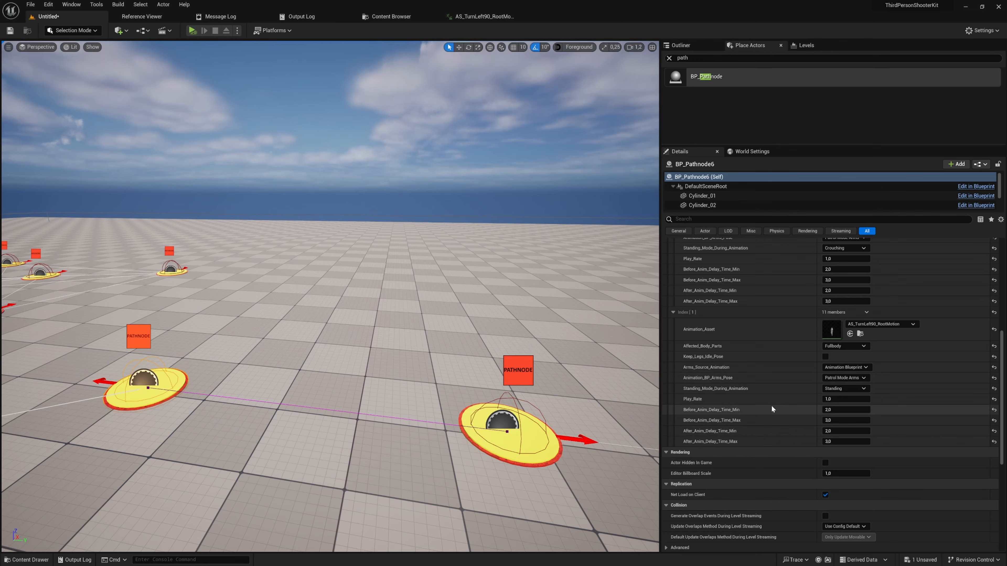
# Read the description of Animation Loop and enable it on BP_Pathnode6
pyautogui.moveTo(436, 317); pyautogui.dragTo(495, 329, button='right')
pyautogui.press('s')
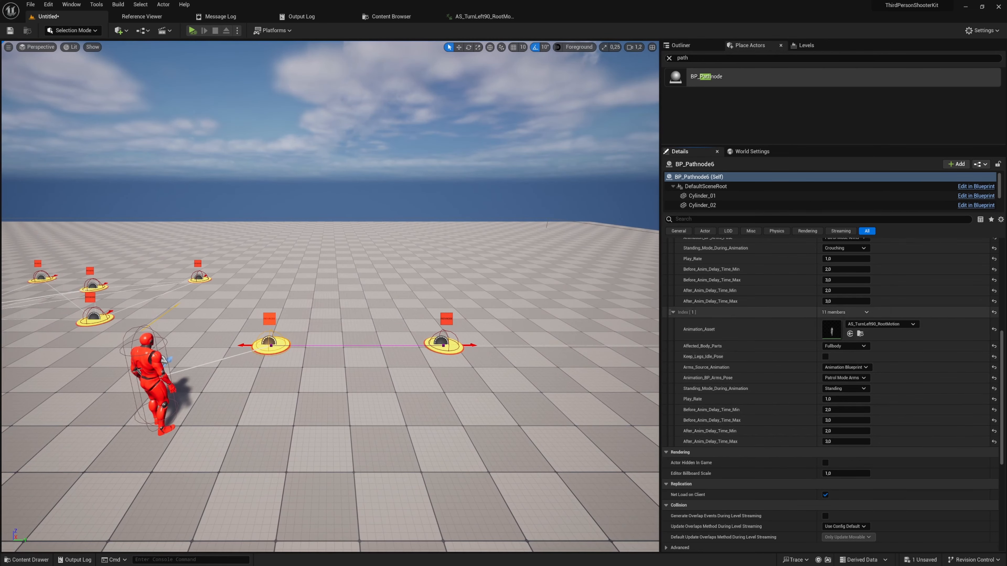
pyautogui.scroll(10, 723, 498)
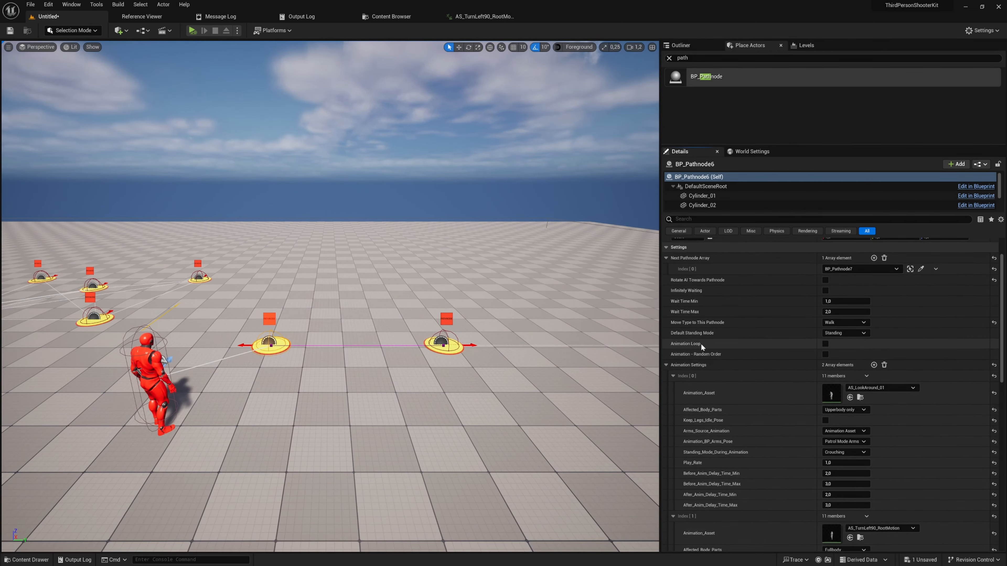
pyautogui.moveTo(697, 343)
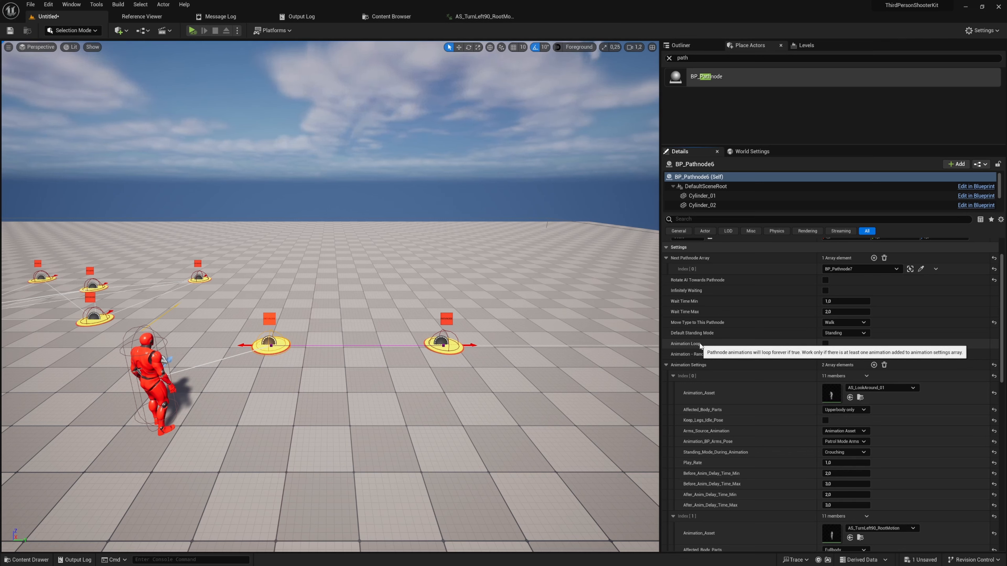
pyautogui.scroll(-4, 791, 299)
pyautogui.click(825, 265)
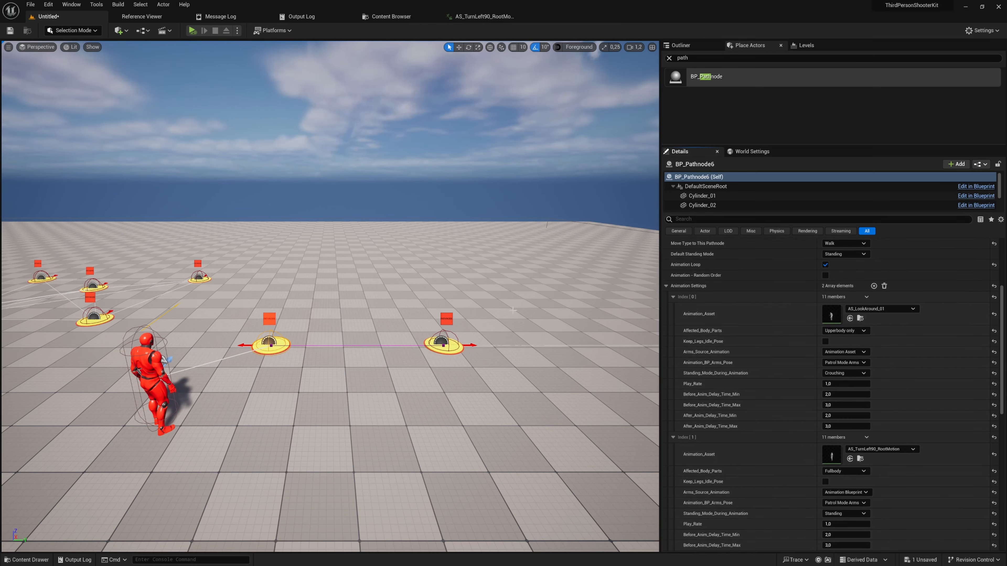
# Simulate the level to watch the AI loop BP_Pathnode6's animations, and stop the simulation
pyautogui.hotkey('alt', 'p')
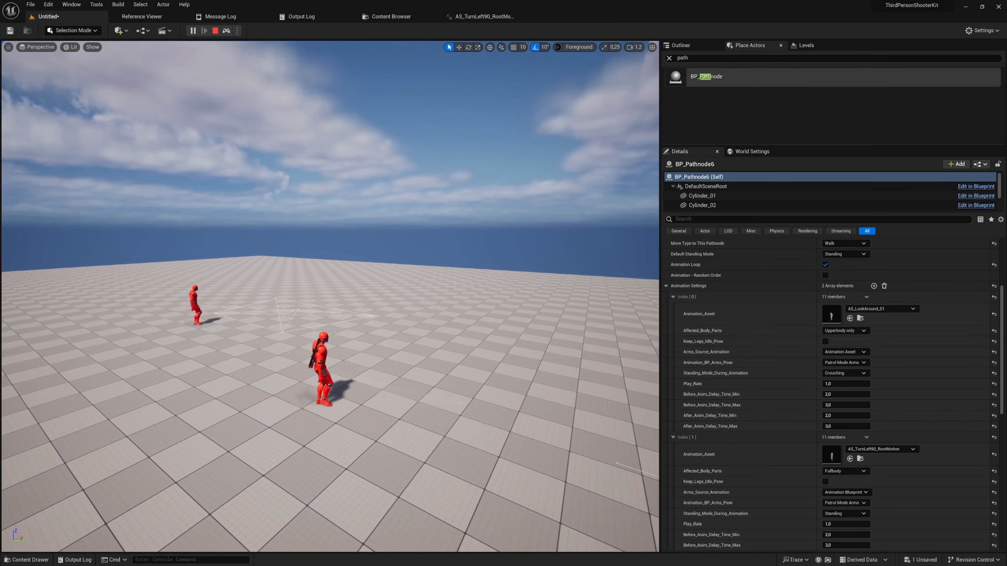
pyautogui.moveTo(396, 309); pyautogui.dragTo(442, 326, button='right')
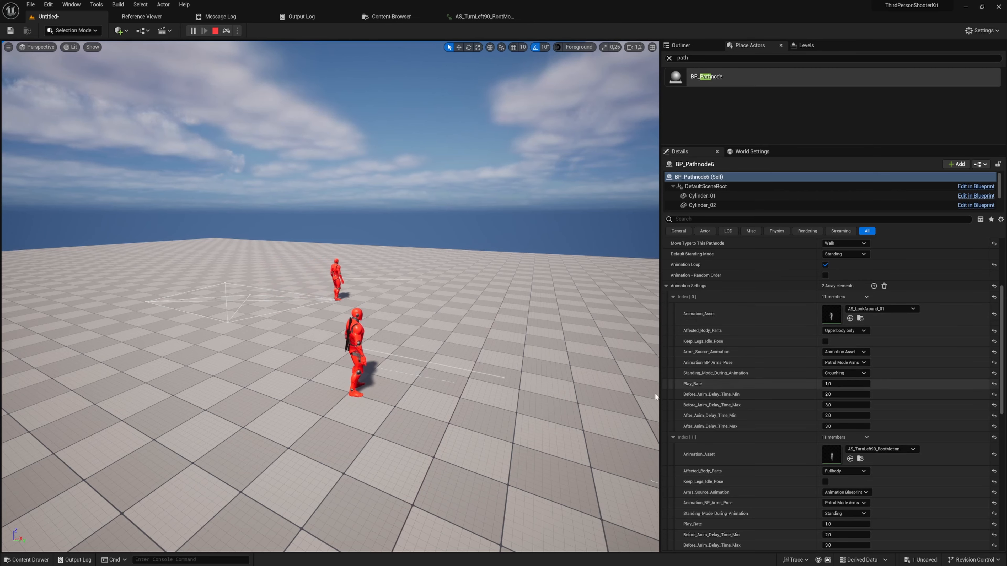
pyautogui.moveTo(559, 391)
pyautogui.mouseDown(button='right')
pyautogui.moveTo(514, 383)
pyautogui.moveTo(549, 399)
pyautogui.moveTo(571, 379)
pyautogui.moveTo(634, 375)
pyautogui.moveTo(547, 388)
pyautogui.mouseUp(button='right')
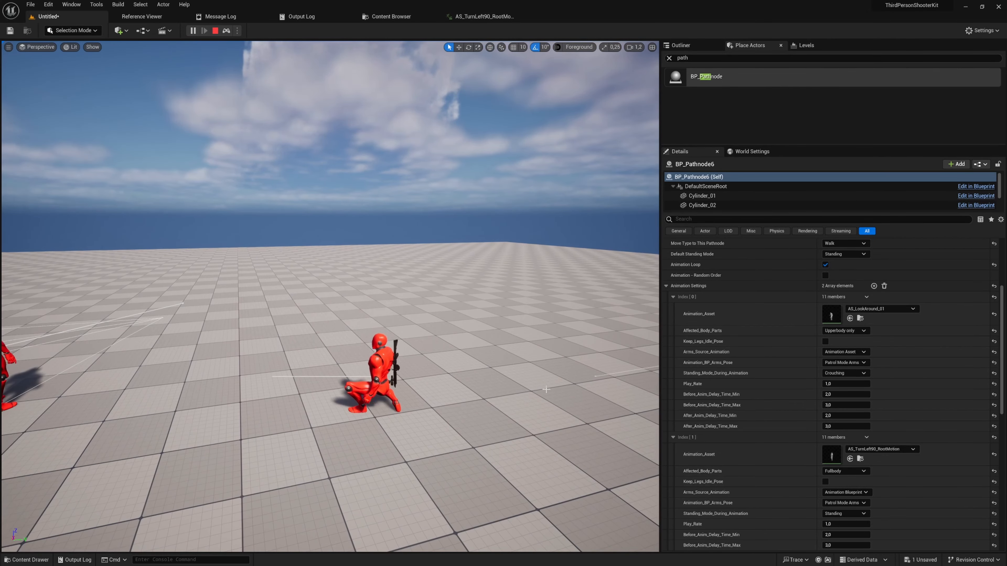
pyautogui.press('Escape')
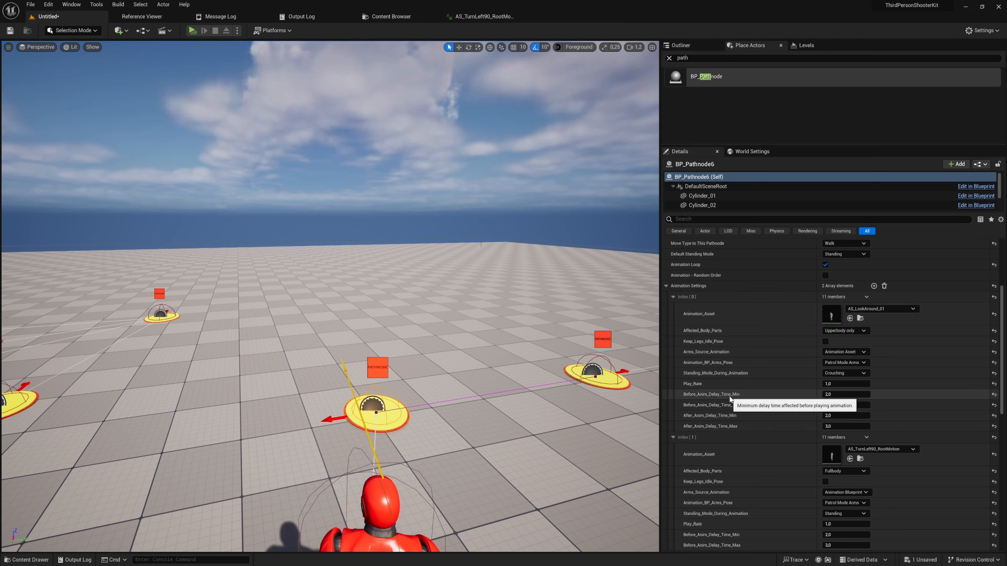
# Review BP_Pathnode6's wait times and animation delay times, and turn off Animation Loop
pyautogui.scroll(5, 760, 389)
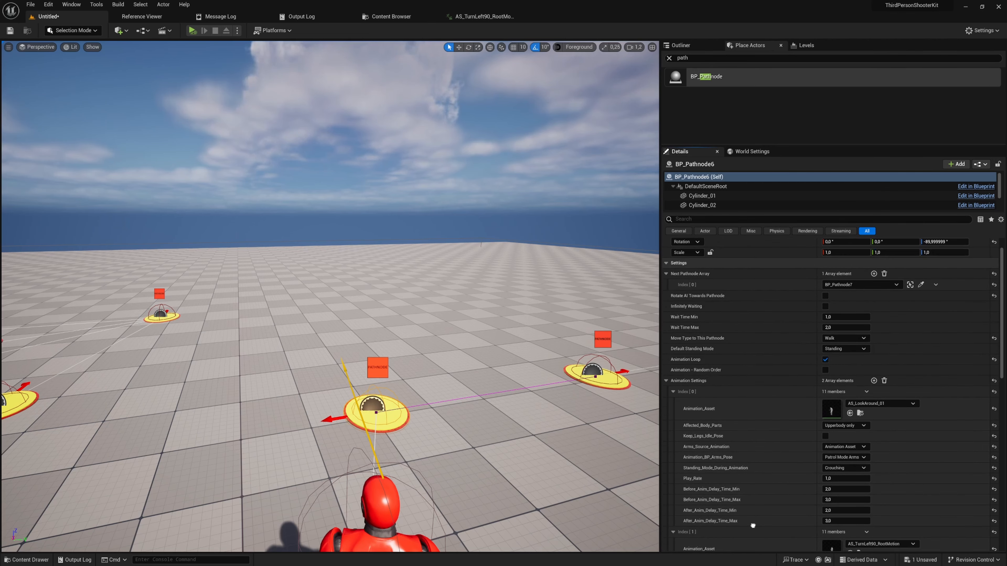
pyautogui.scroll(1, 713, 309)
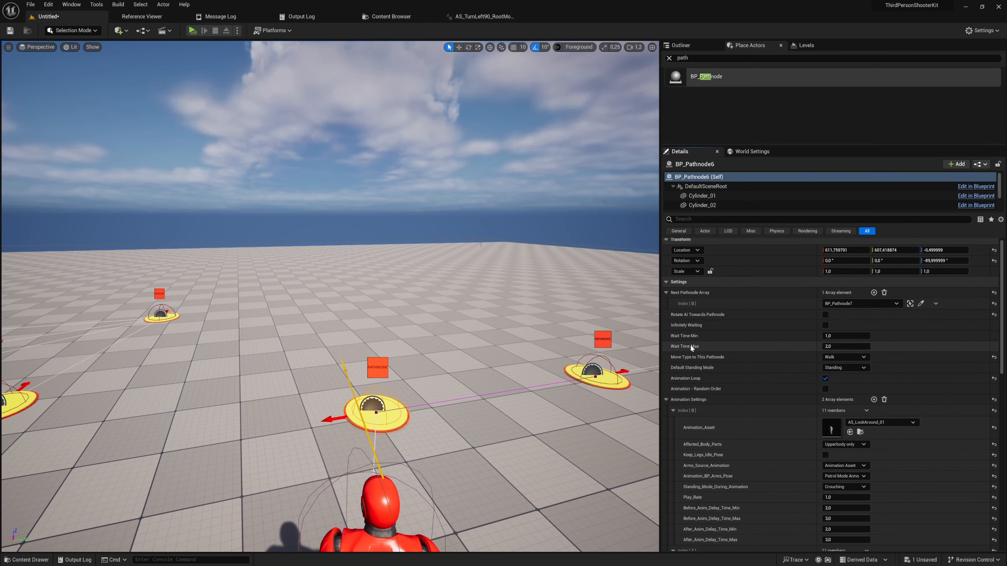
pyautogui.scroll(-10, 732, 404)
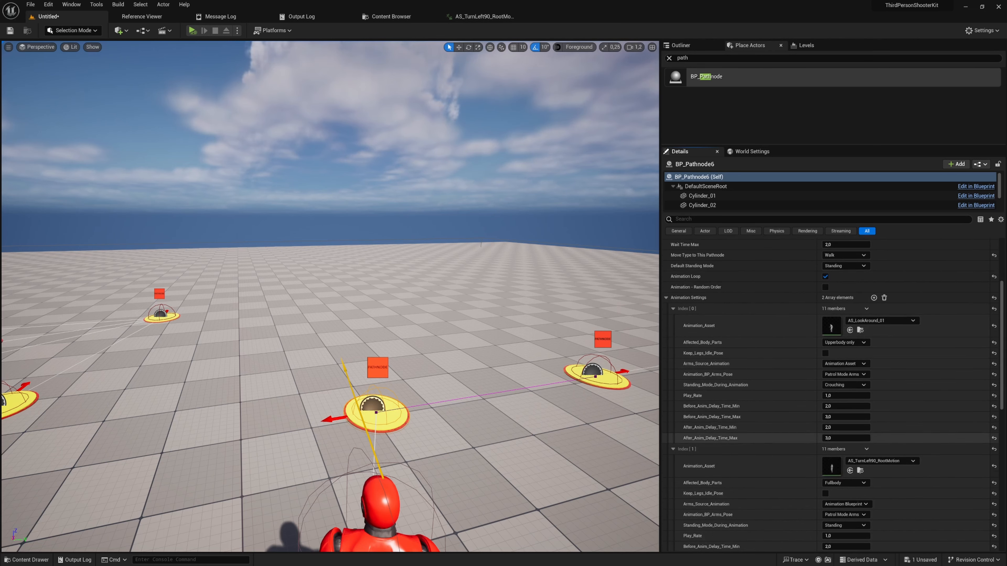
pyautogui.scroll(2, 771, 288)
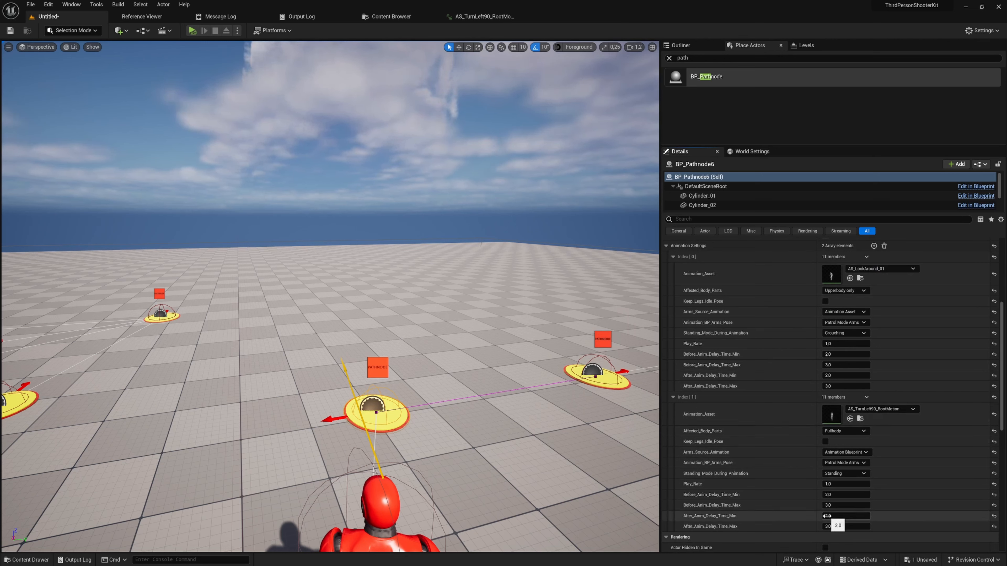
pyautogui.scroll(3, 779, 396)
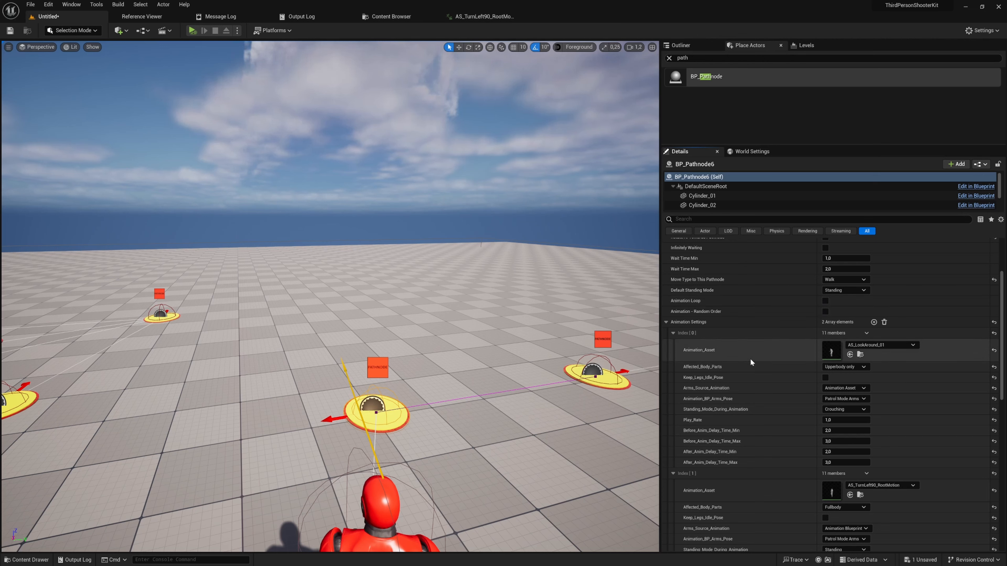
# Examine the settings of both BP_Pathnode6 animation elements and the overall layout of the AIs and path nodes
pyautogui.scroll(-1, 755, 345)
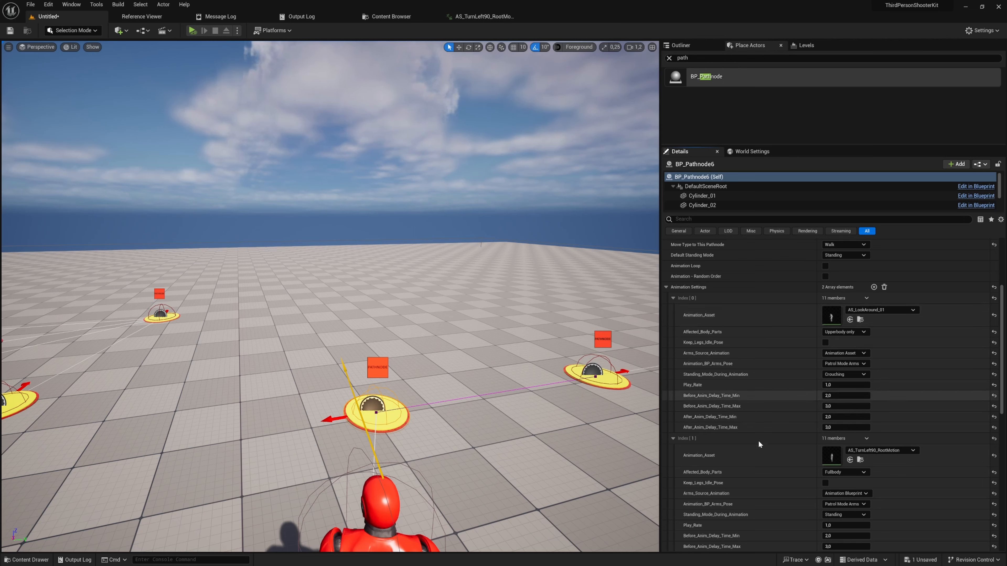
pyautogui.scroll(-3, 758, 440)
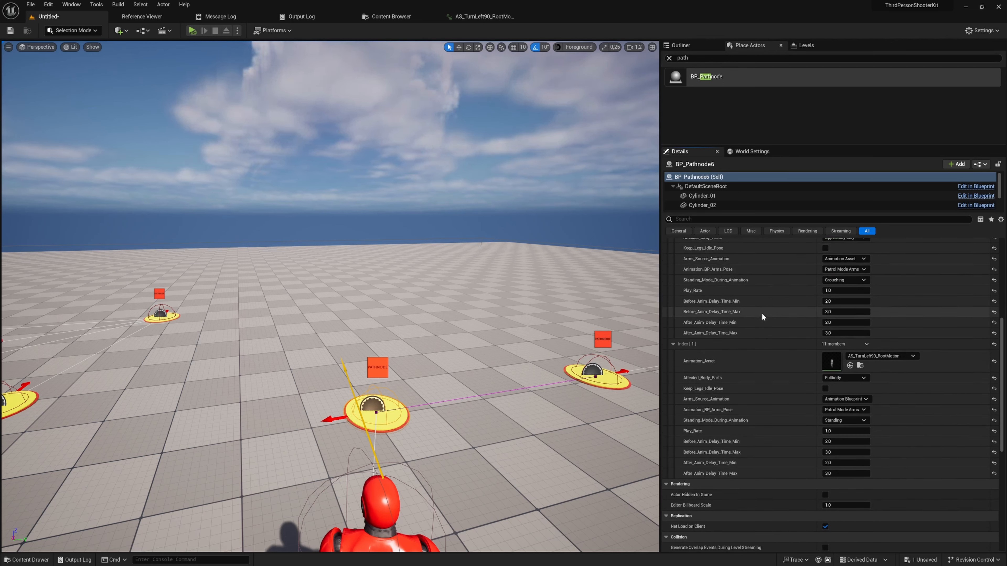
pyautogui.scroll(3, 764, 314)
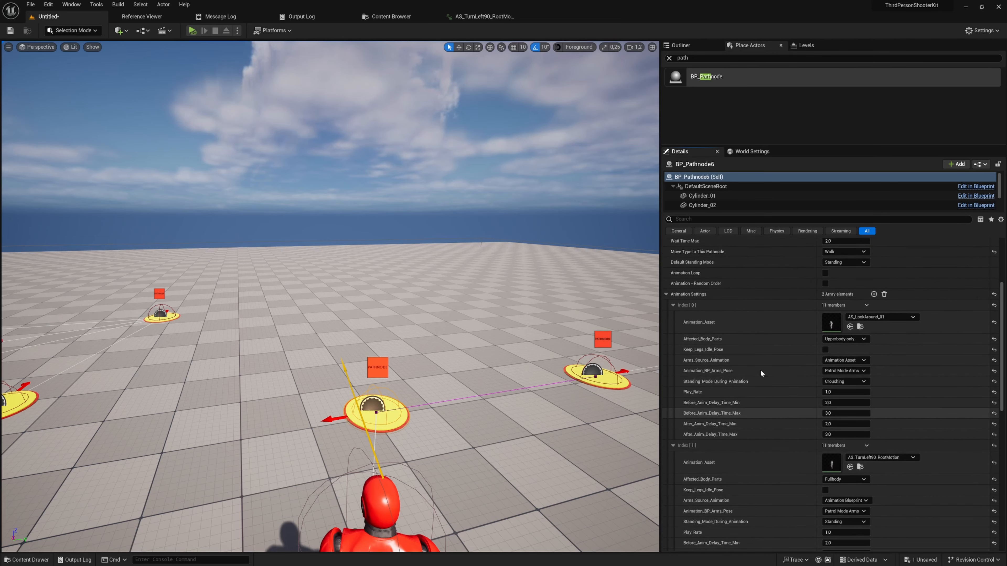
pyautogui.scroll(3, 759, 369)
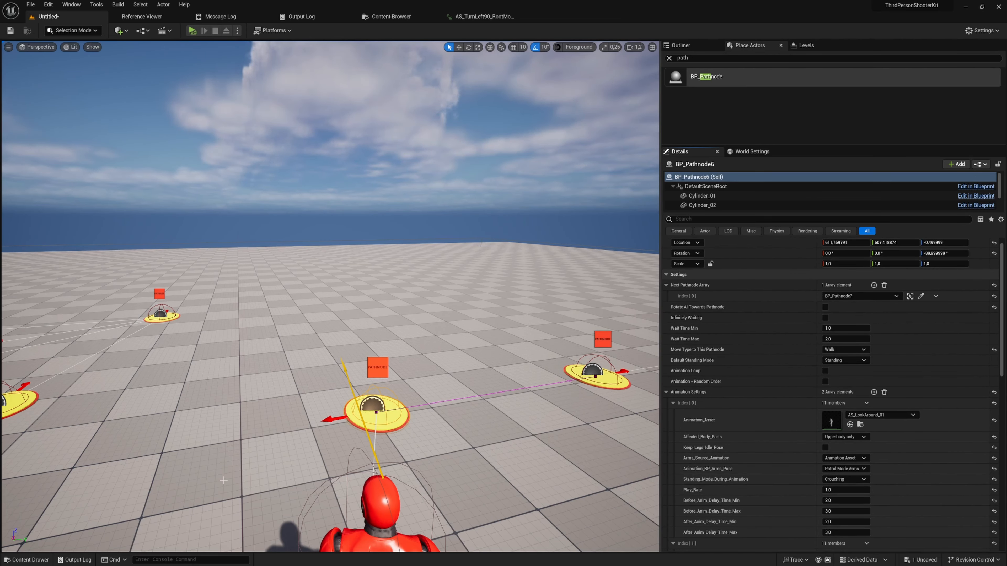
pyautogui.moveTo(384, 391); pyautogui.dragTo(376, 378, button='right')
pyautogui.press('s')
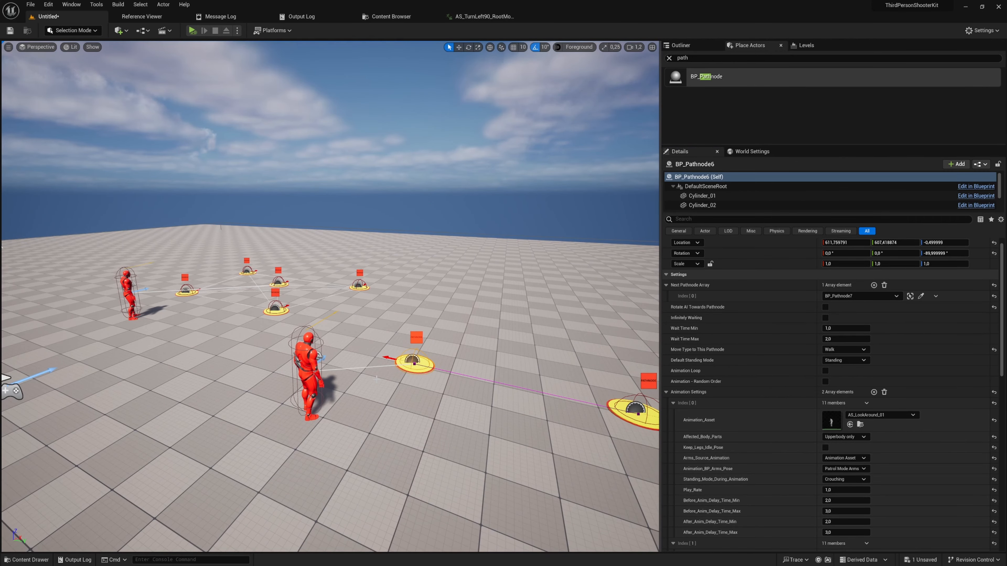